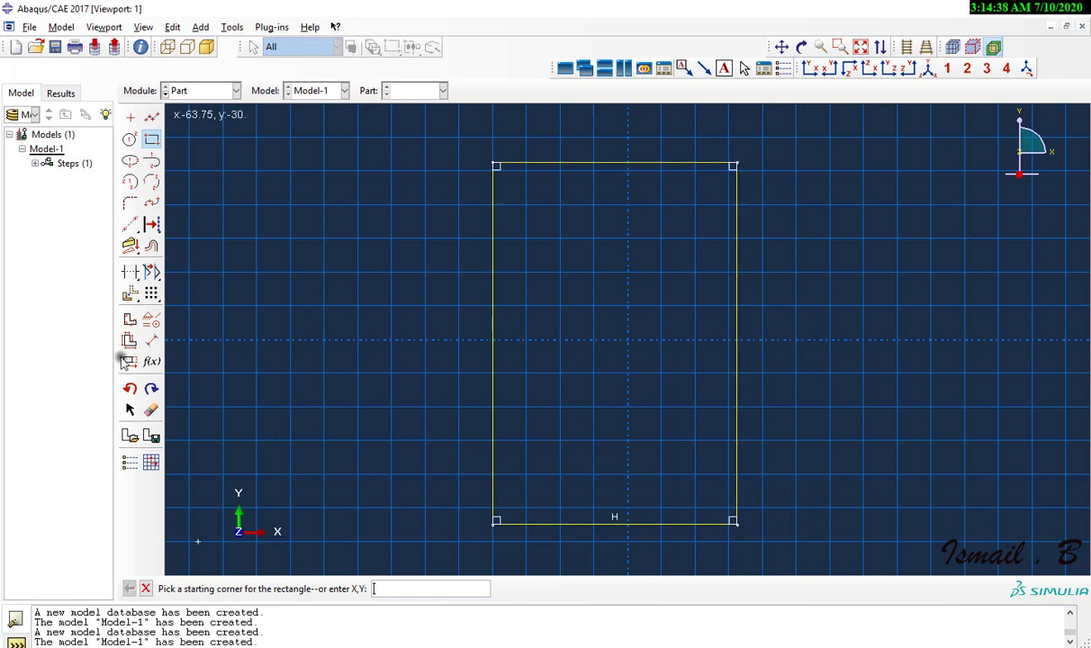
Dimension the left vertical edge of the sketched rectangle and set its length to 100
click(152, 340)
click(493, 376)
click(412, 360)
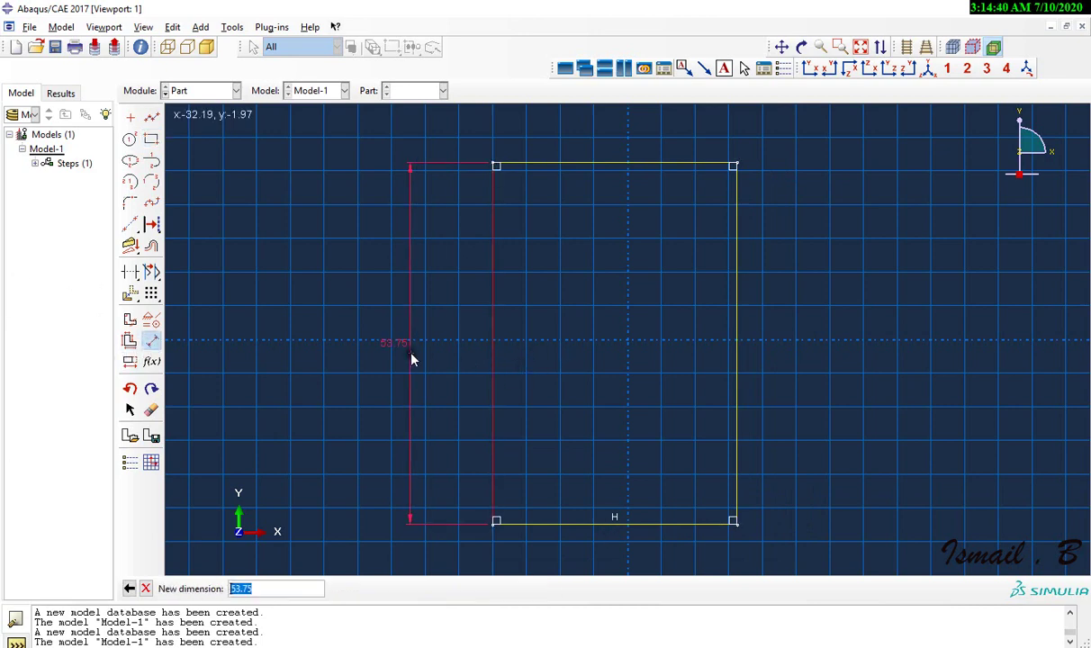
text(100)
key(Return)
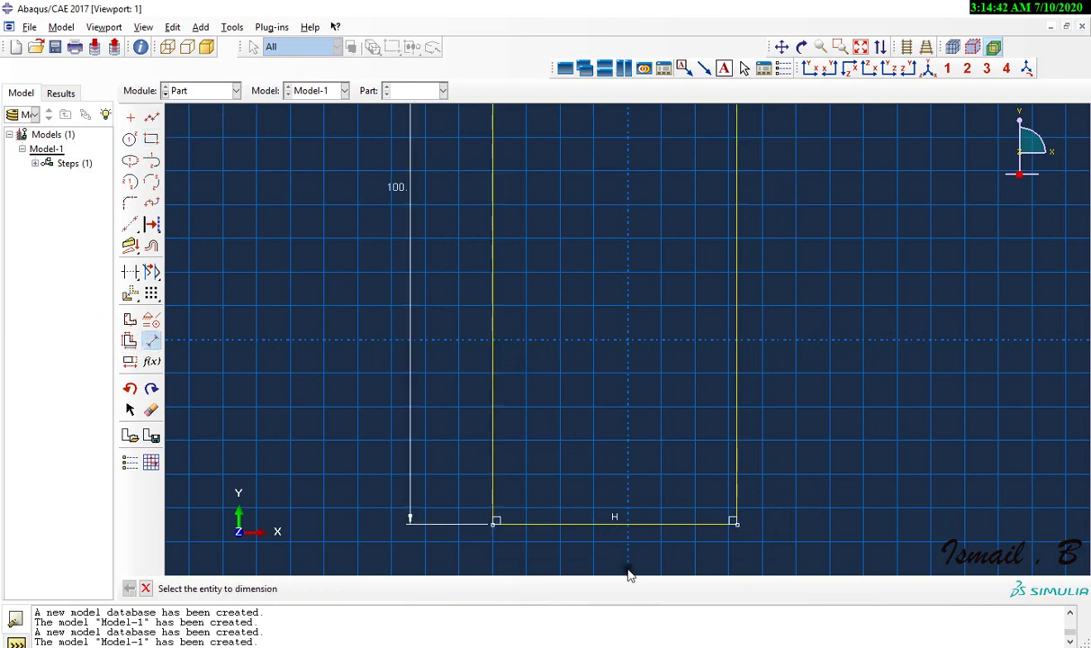
Dimension the rectangle's bottom edge to 60 and finish the planar shell's section sketch
click(601, 521)
click(632, 425)
text(6)
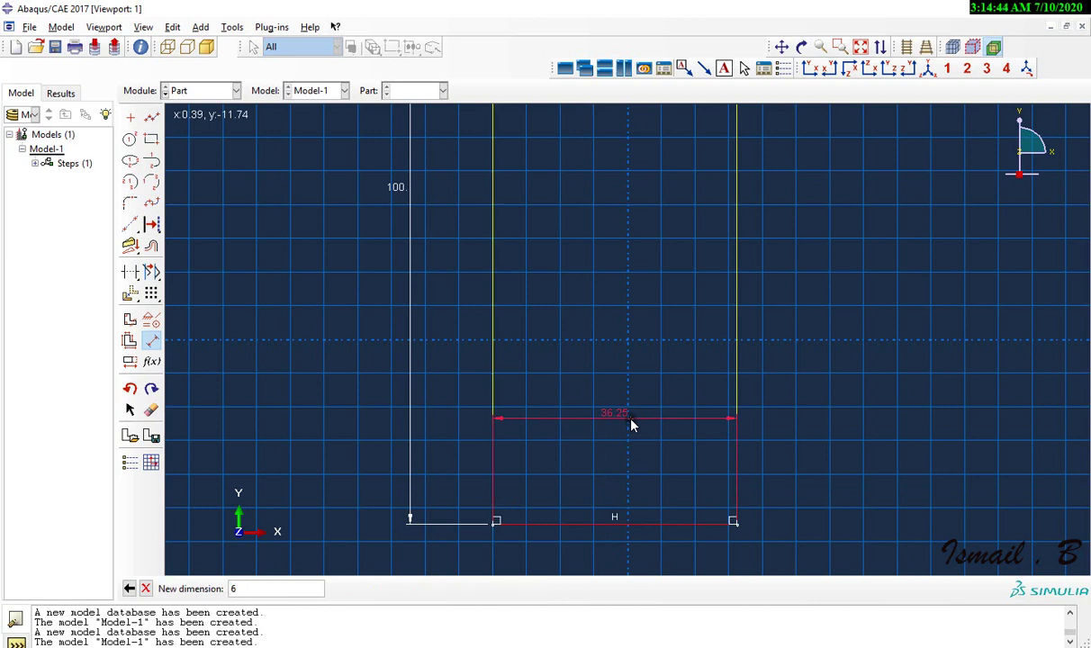
text(0)
key(Return)
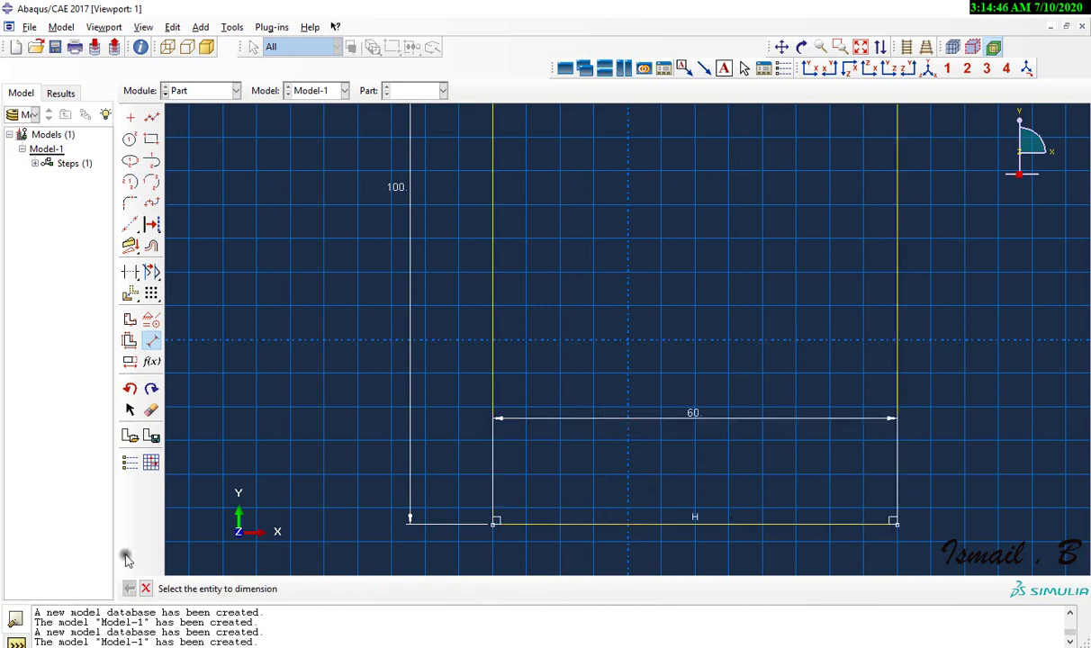
click(145, 589)
click(325, 588)
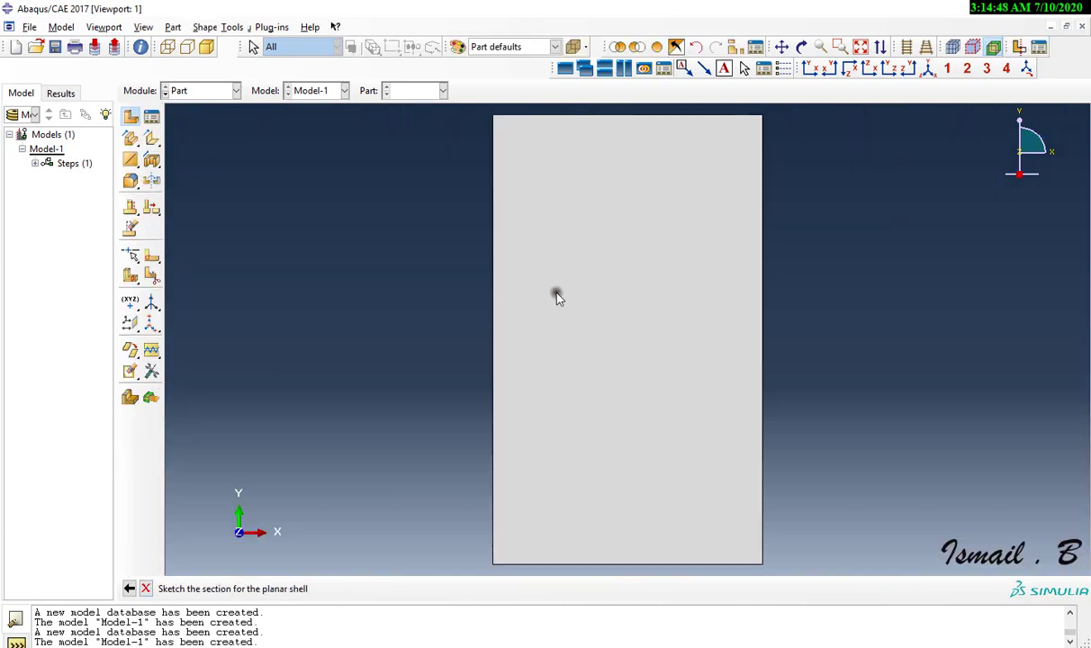
Start a face partition sketch on the plate and draw a full-width horizontal line about 38 above the bottom edge
click(155, 256)
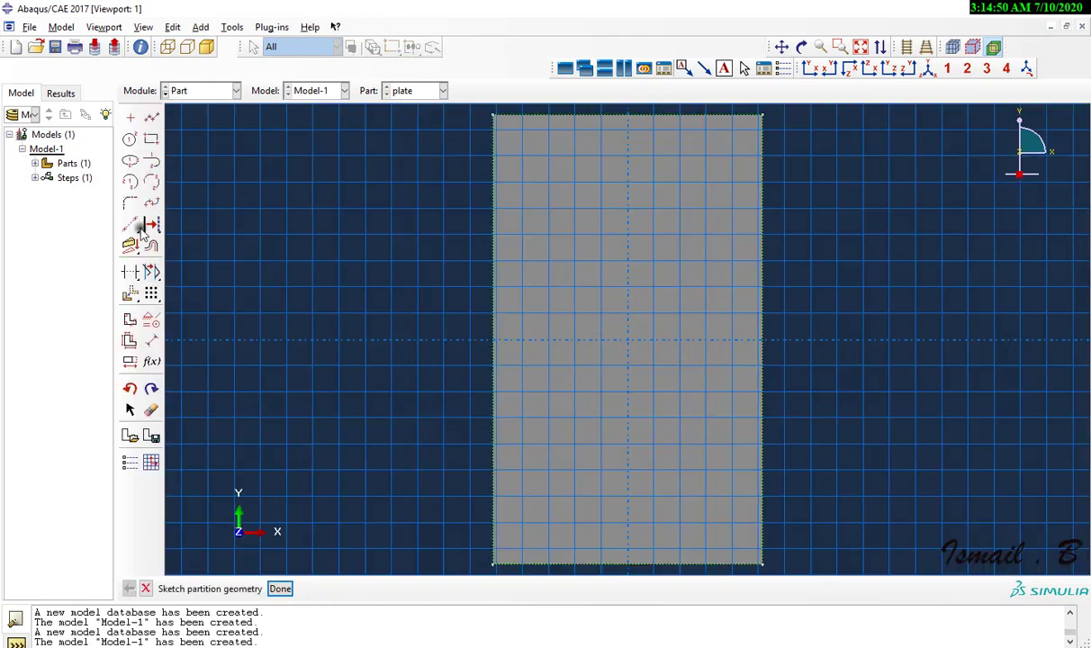
click(151, 117)
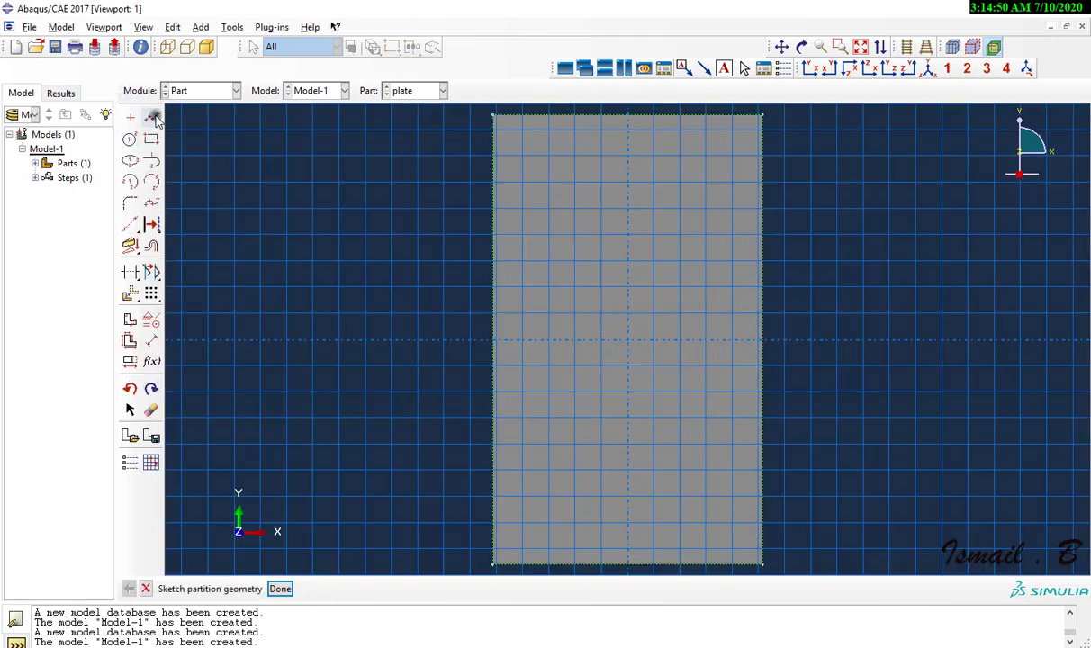
click(497, 390)
click(764, 389)
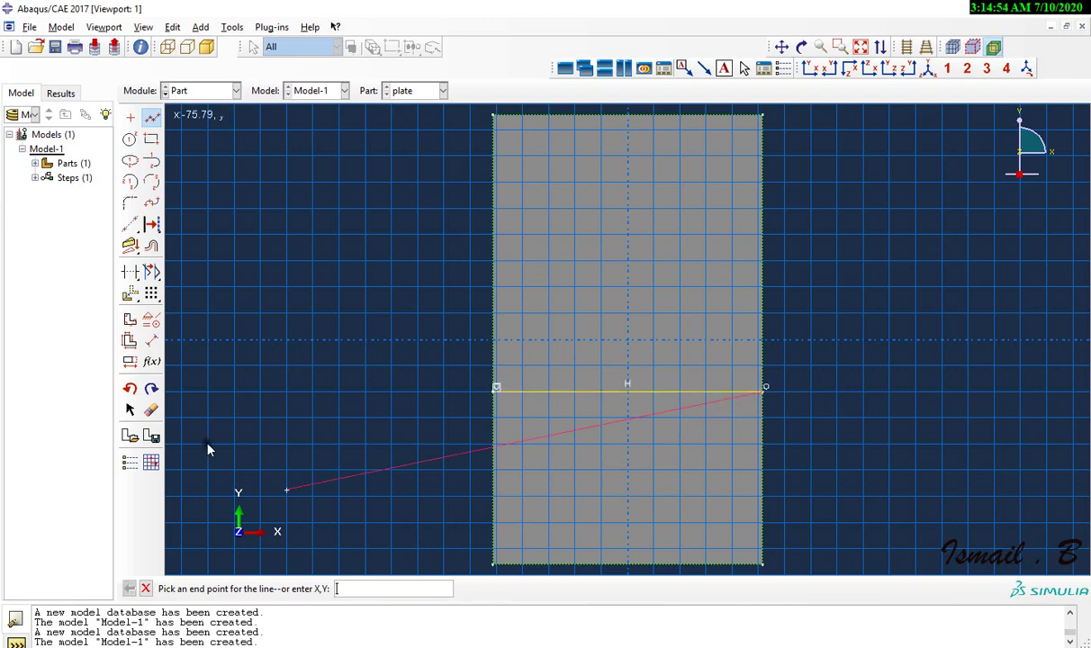
Set the distance between the horizontal line and the plate's bottom edge to 45
click(151, 340)
click(670, 393)
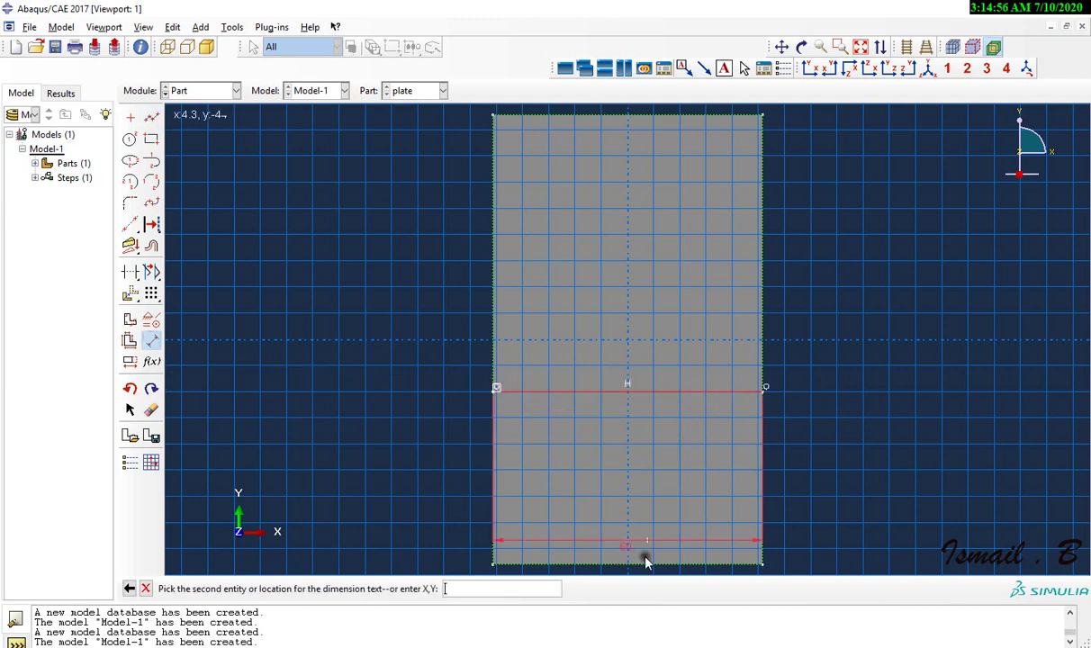
click(646, 567)
click(867, 501)
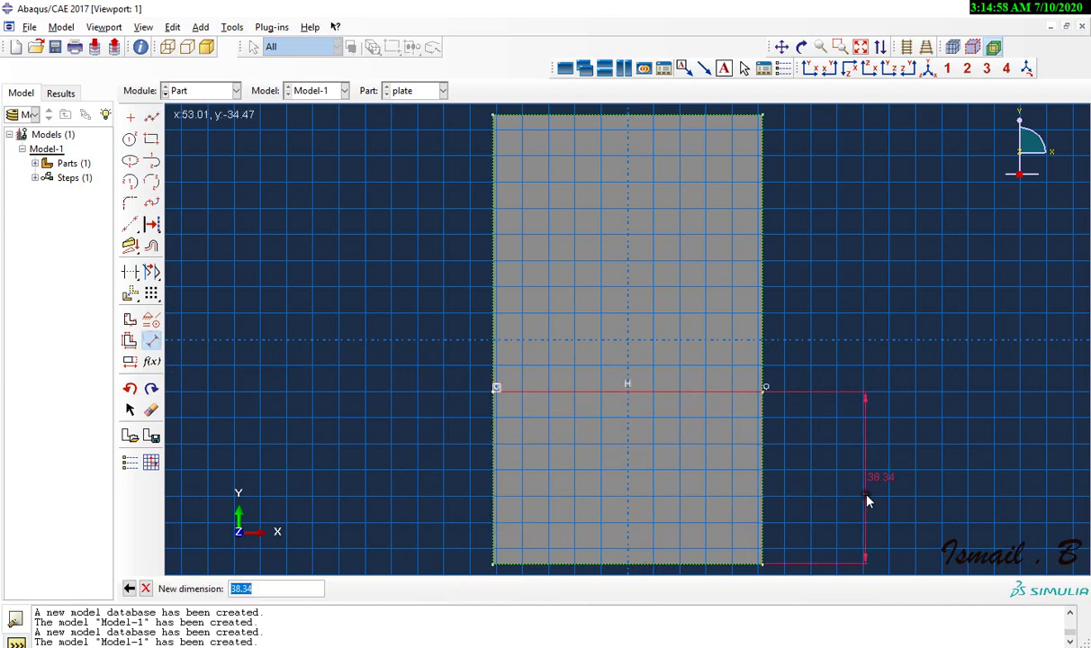
text(45)
key(Return)
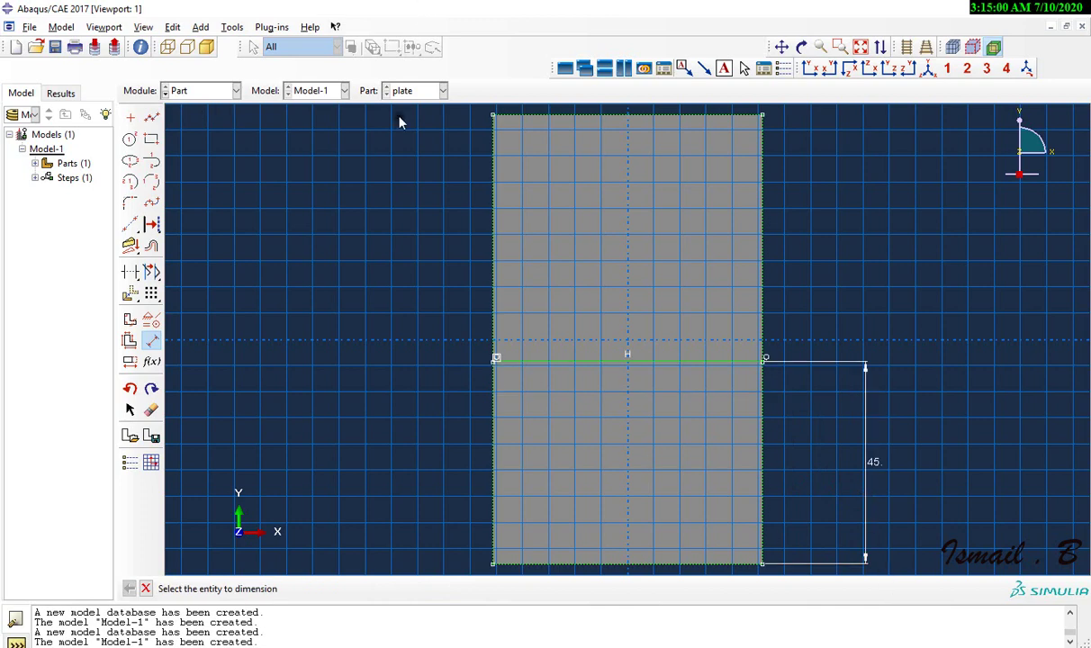
Draw two vertical lines over the plate's full height, at x about -5.8 and x about 5.8
click(151, 117)
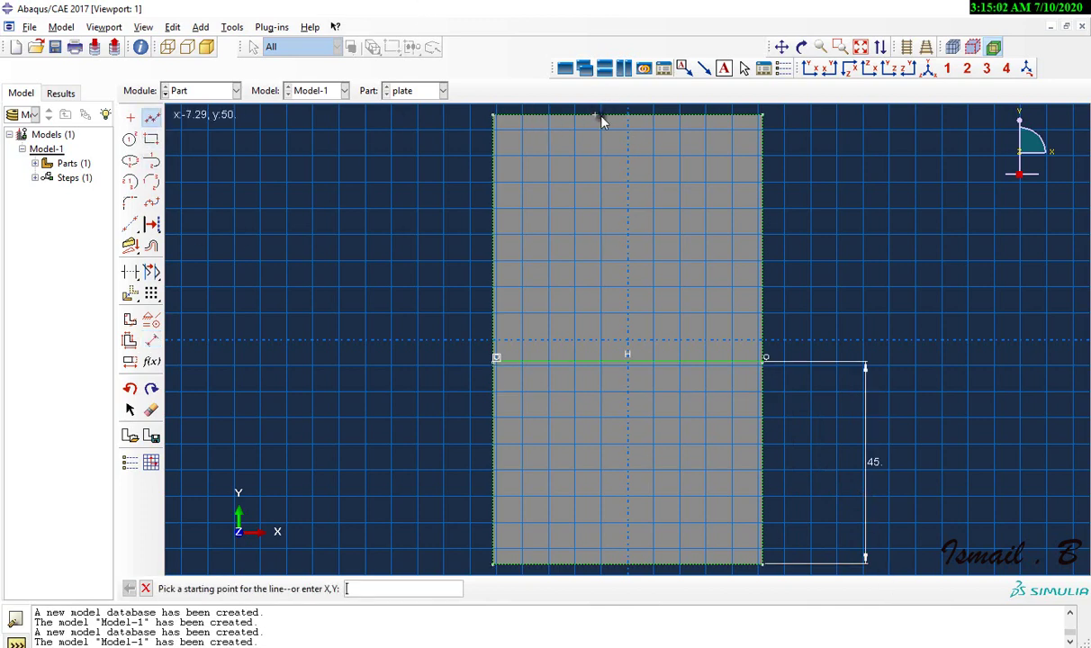
click(604, 561)
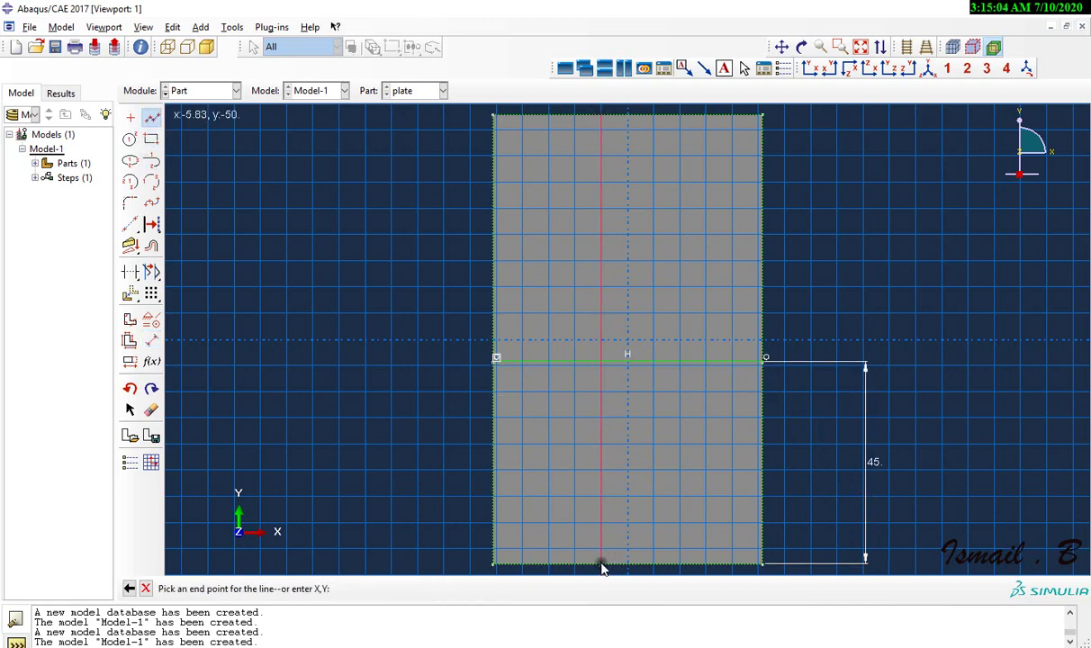
click(656, 113)
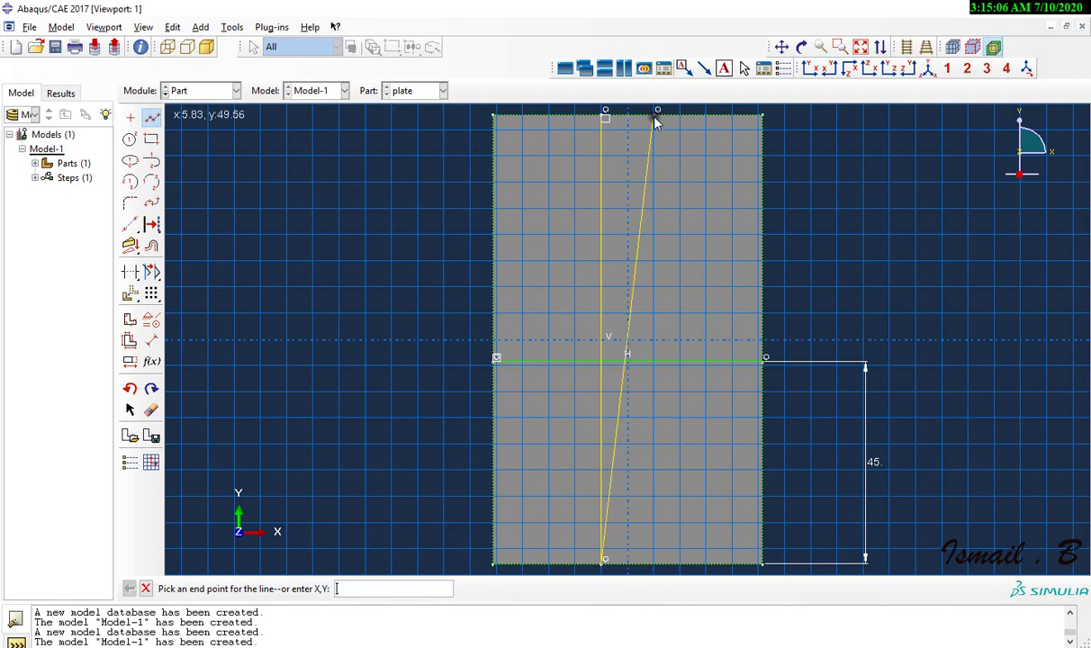
click(130, 388)
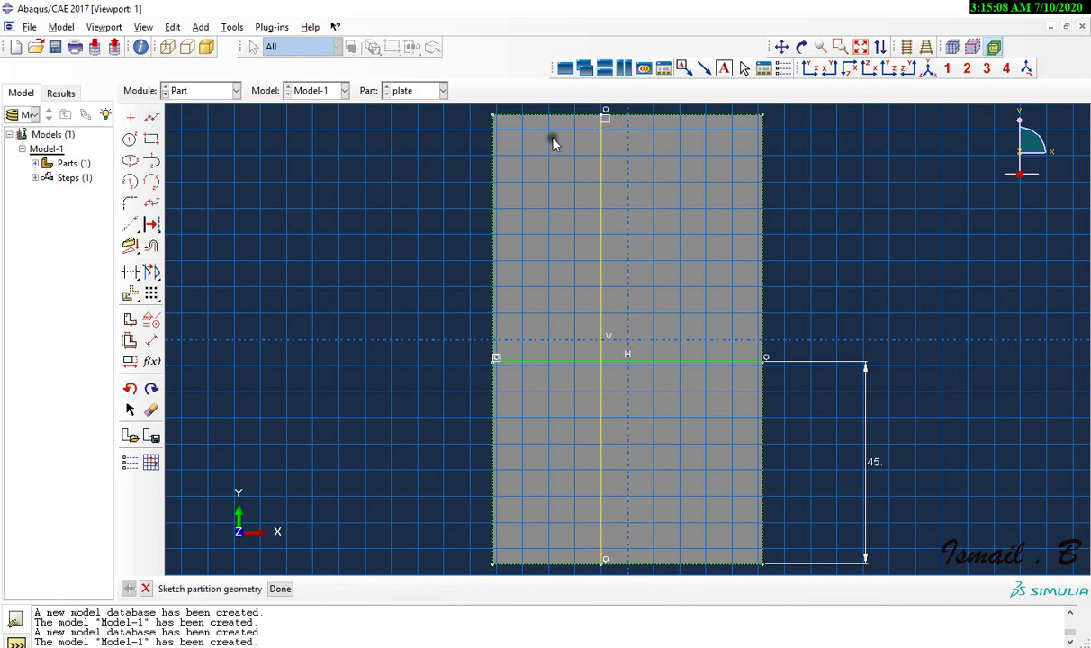
click(152, 118)
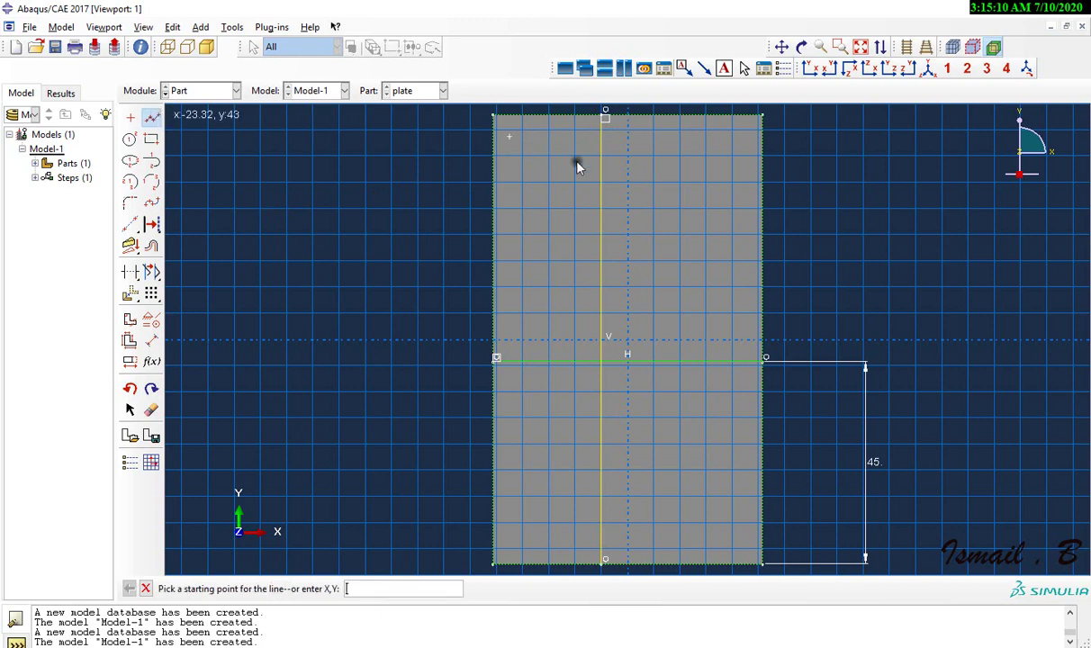
click(653, 115)
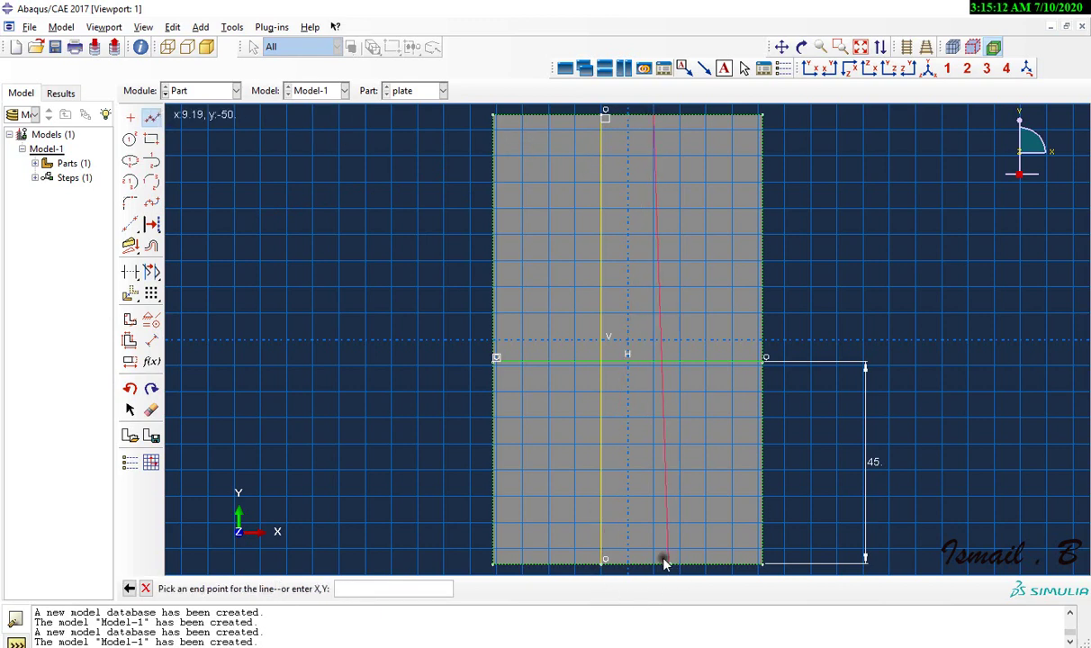
click(654, 566)
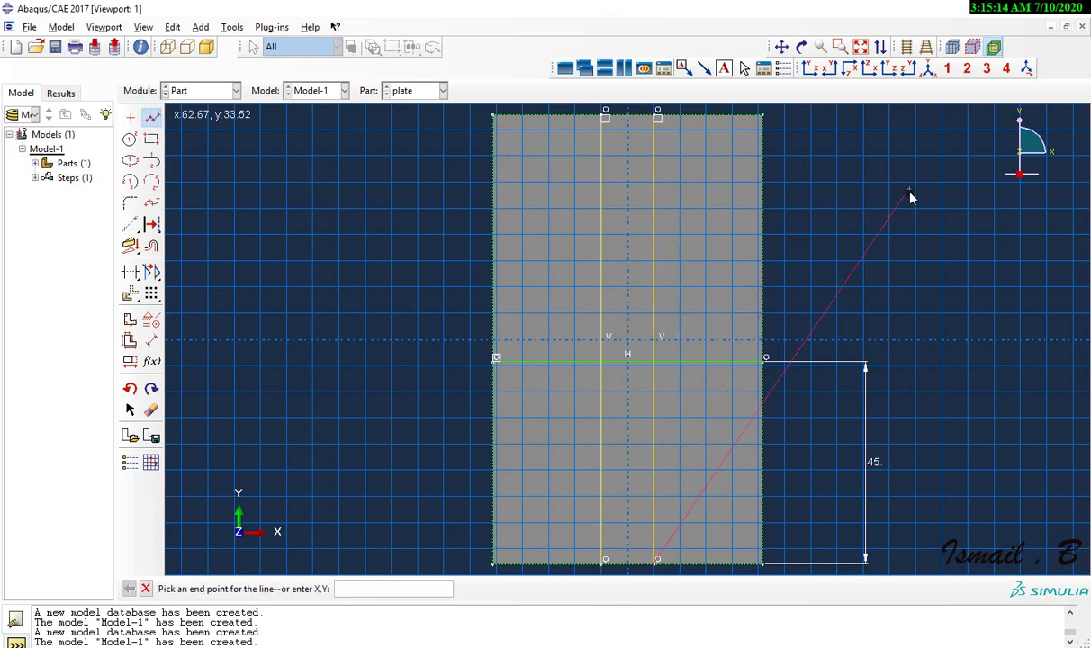
middle_click(861, 181)
Draw a diagonal line from the left vertical line's crossing with the horizontal line up to the right vertical line at y about 5.8
click(152, 118)
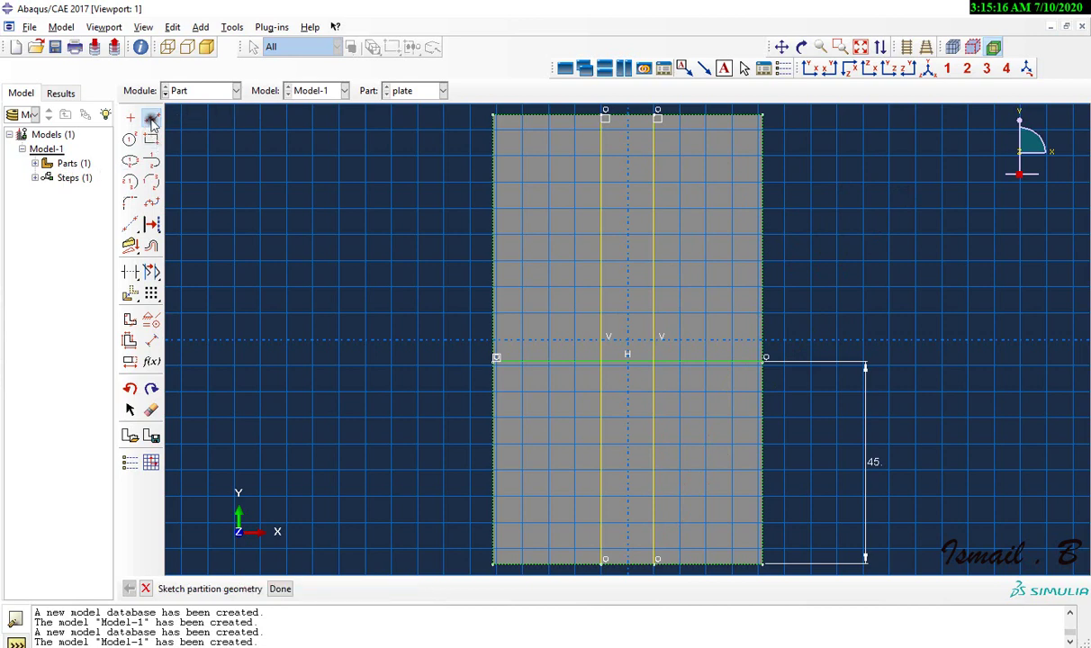
click(152, 118)
click(605, 362)
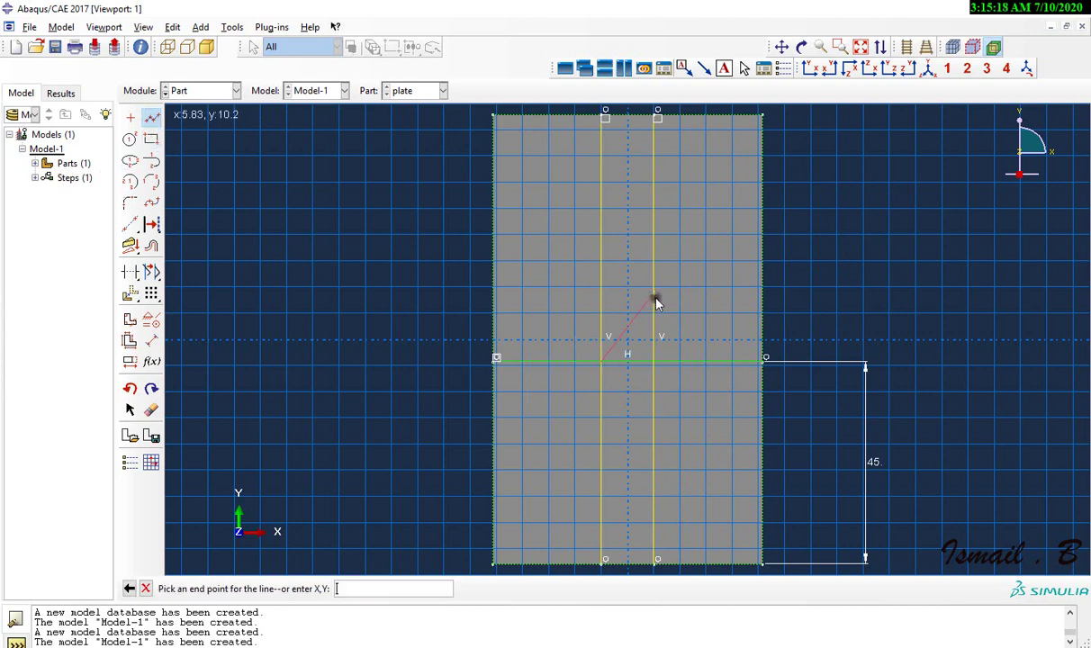
click(657, 308)
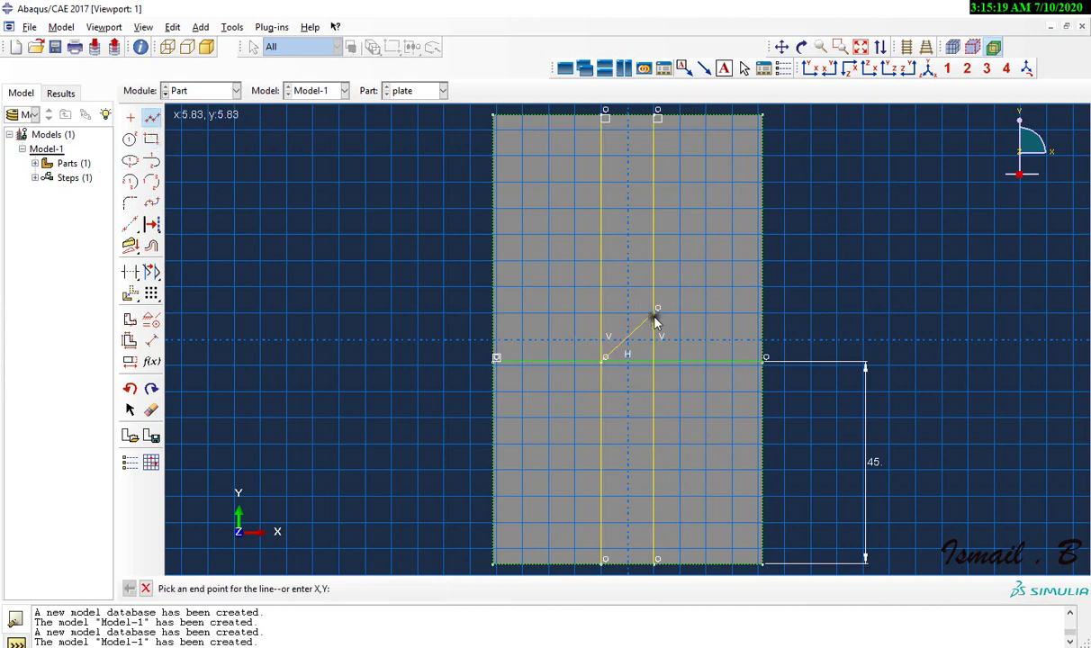
Set the angle between the diagonal line and the horizontal line to 45 degrees
click(150, 339)
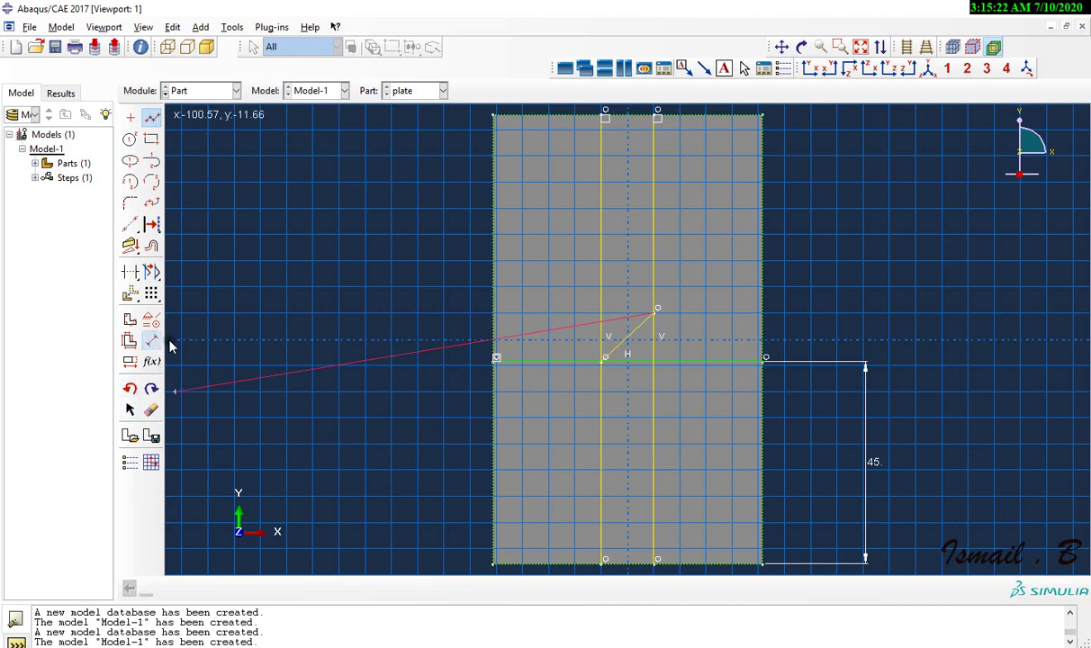
click(611, 352)
click(640, 360)
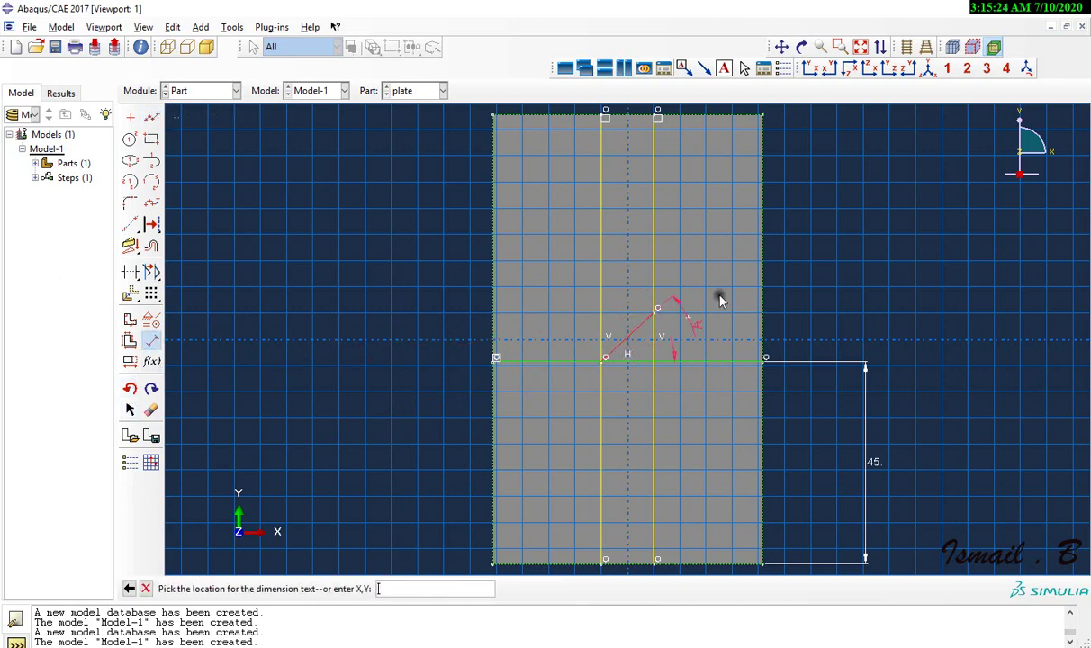
click(828, 286)
text(45)
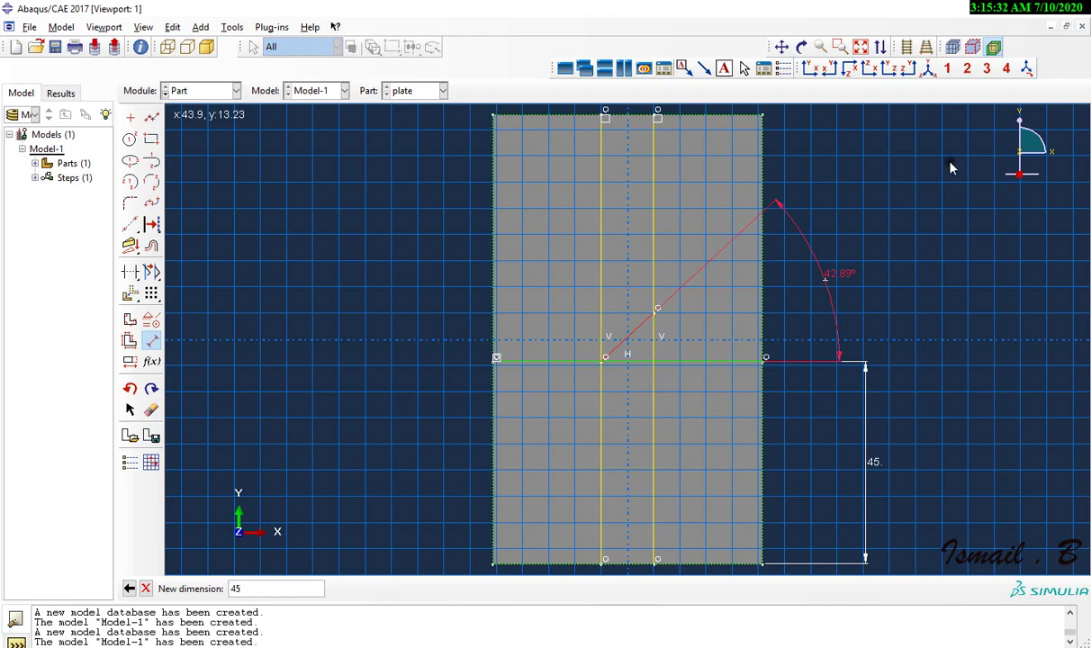
key(Return)
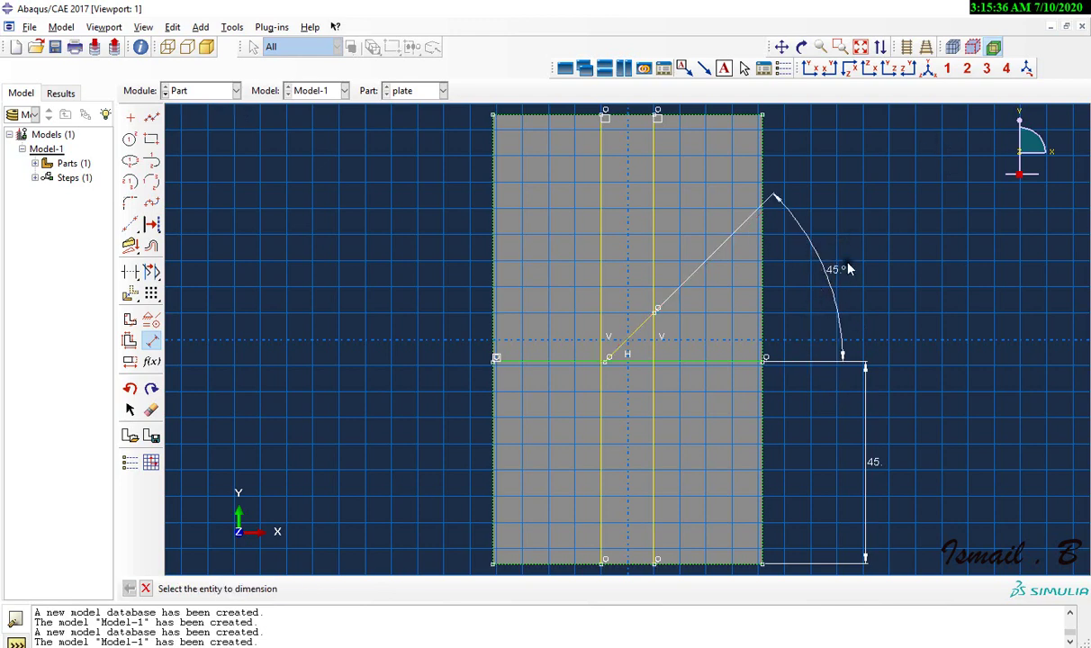
Trim away the horizontal line and both vertical lines, keeping only the diagonal line, and finish the partition sketch
click(131, 272)
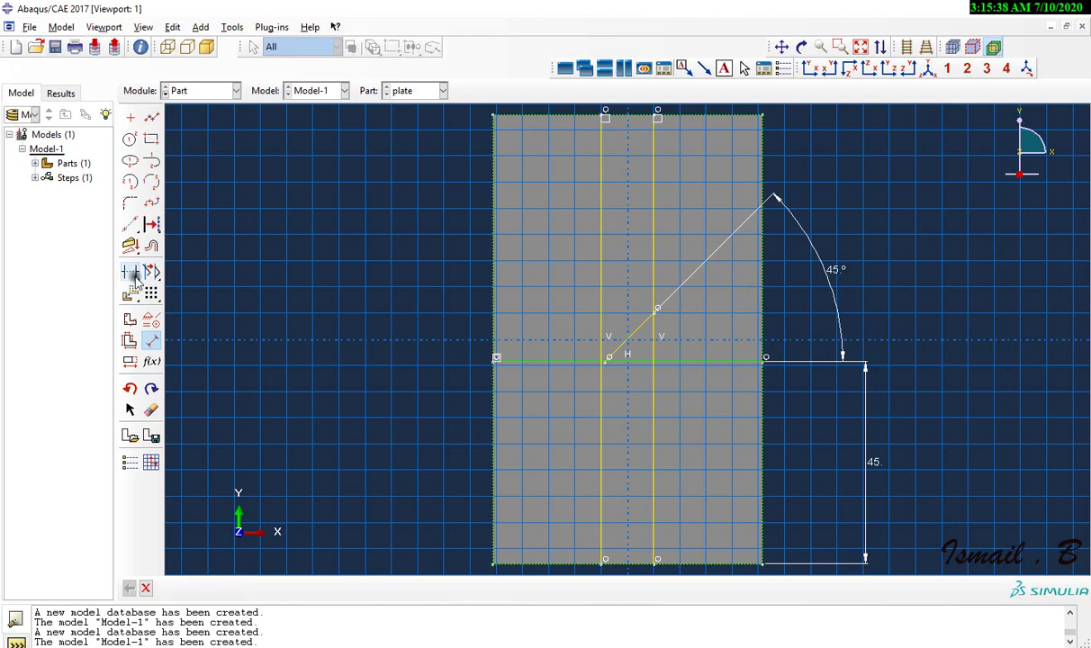
click(603, 455)
click(602, 258)
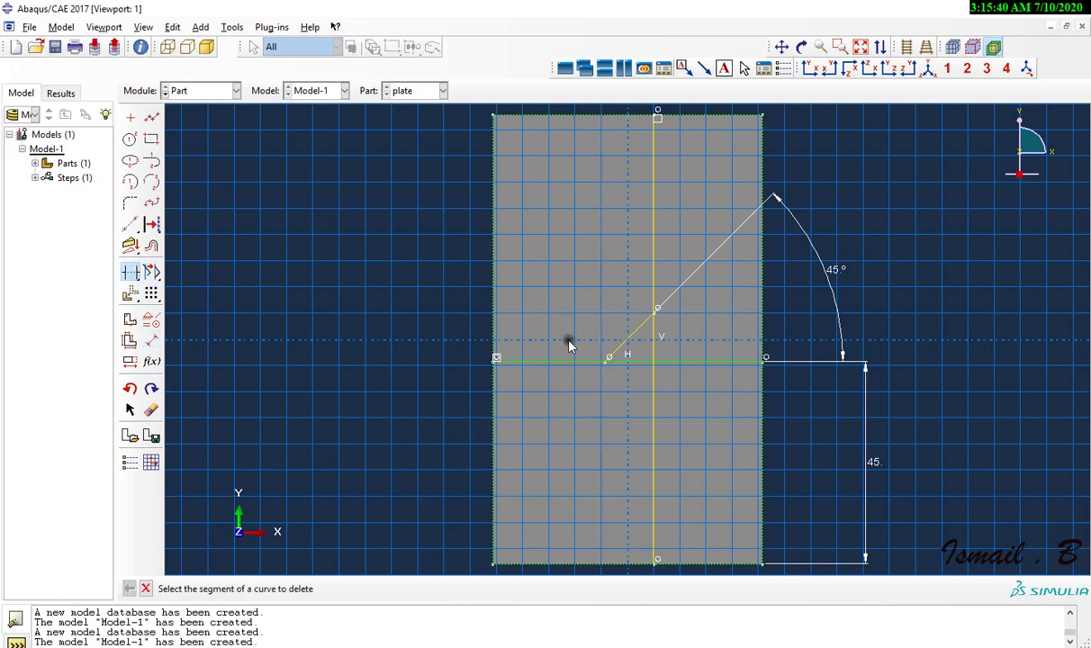
click(569, 364)
click(697, 361)
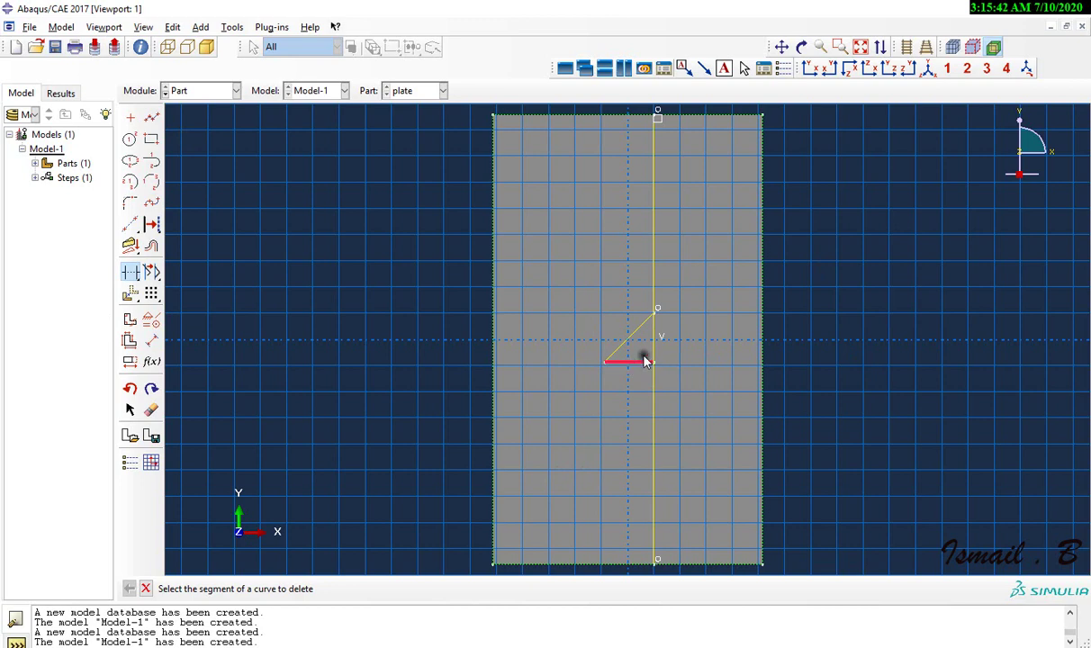
click(643, 360)
click(656, 346)
click(652, 214)
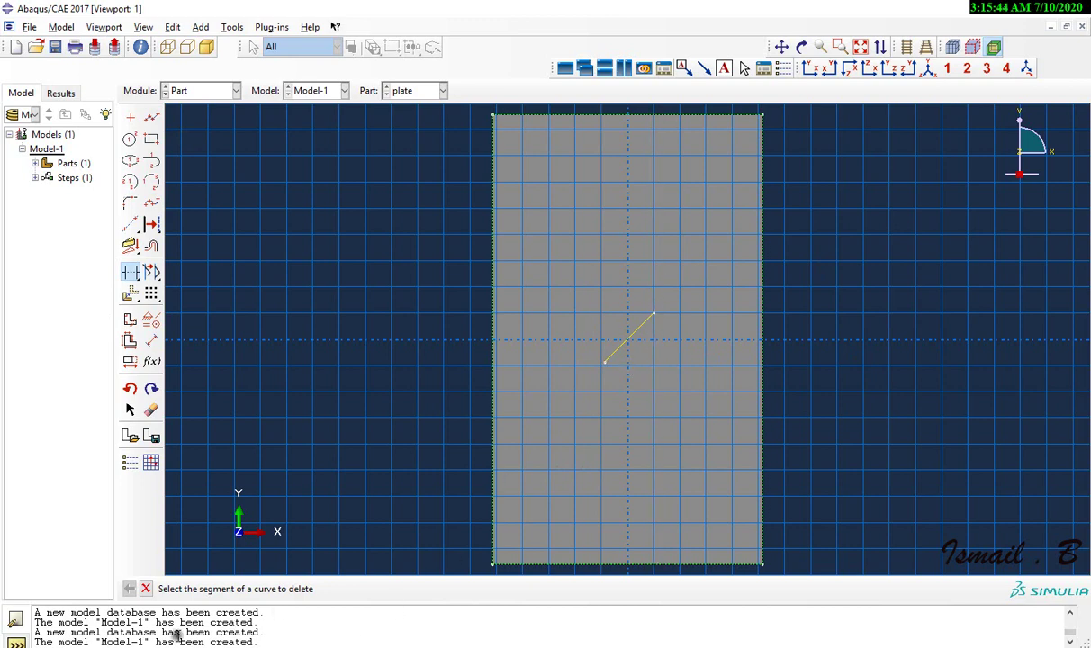
click(145, 588)
click(280, 589)
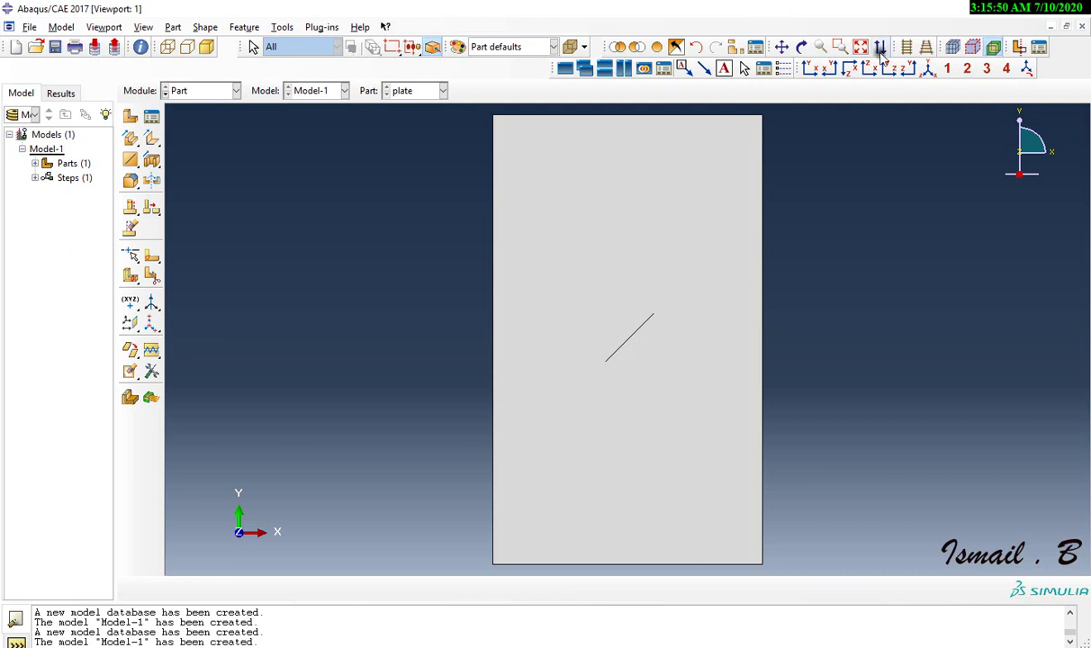
Measure the distance between the two endpoints of the diagonal partition line
click(142, 47)
click(290, 187)
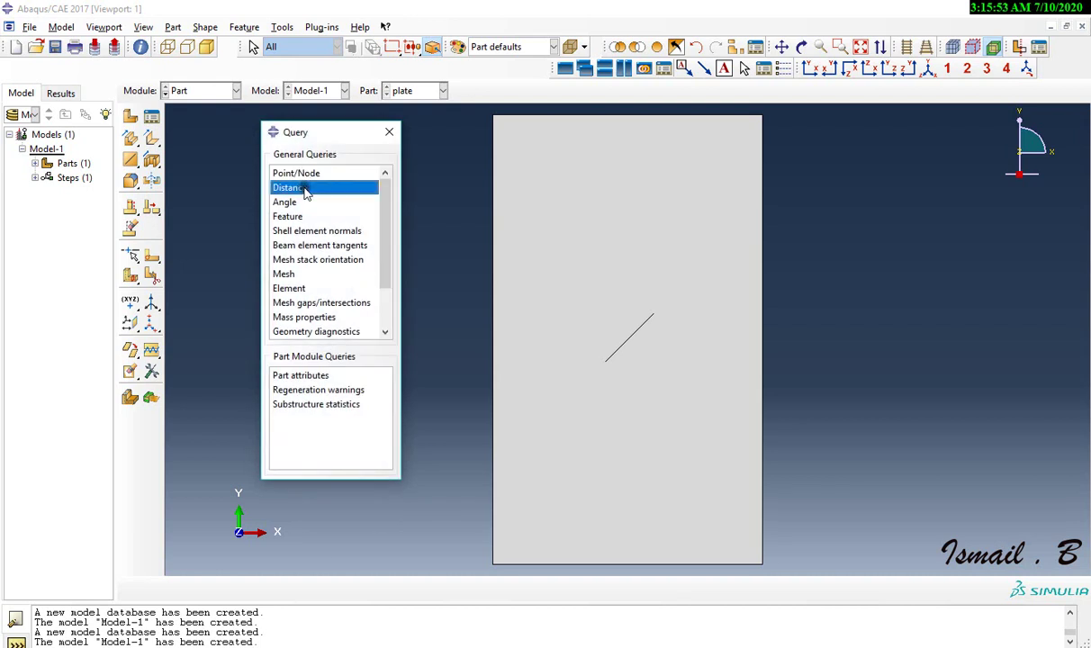
click(655, 315)
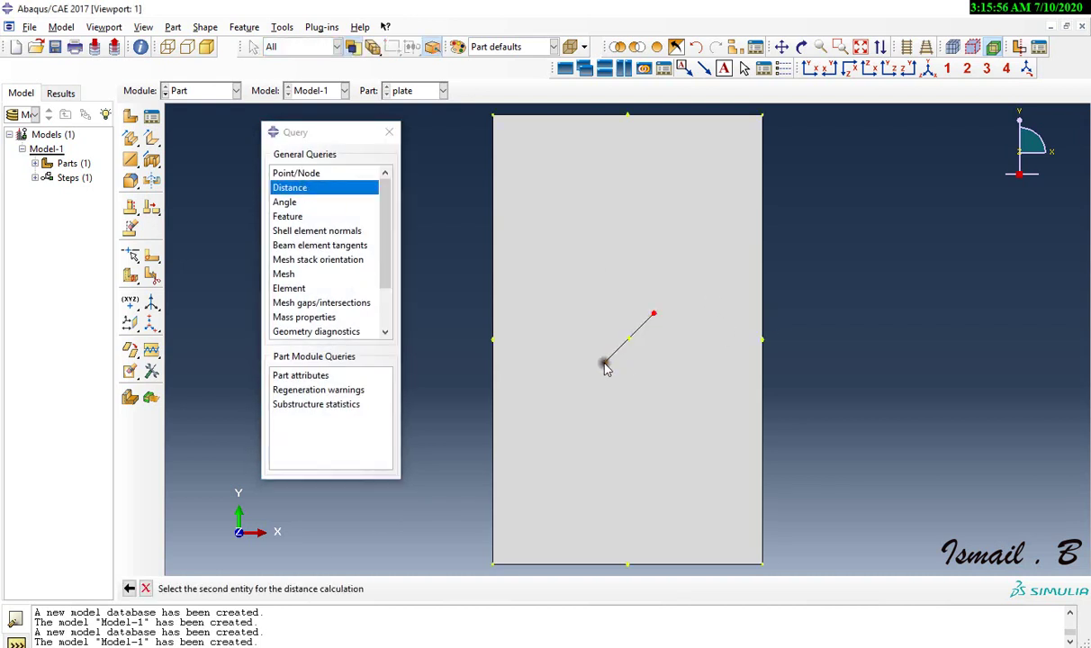
click(605, 363)
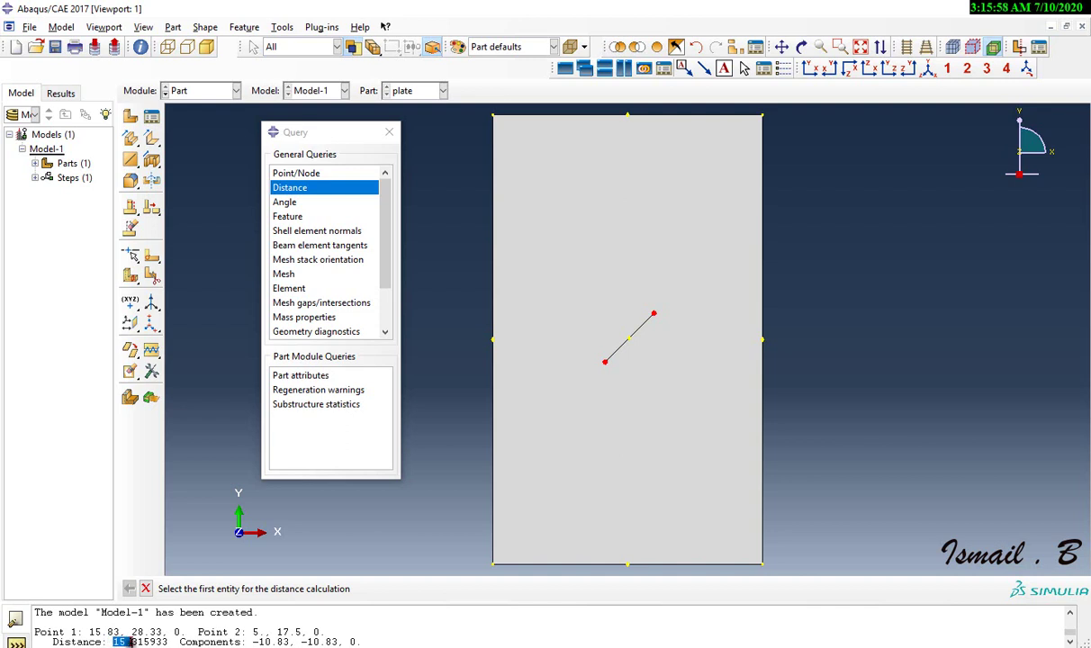
click(389, 132)
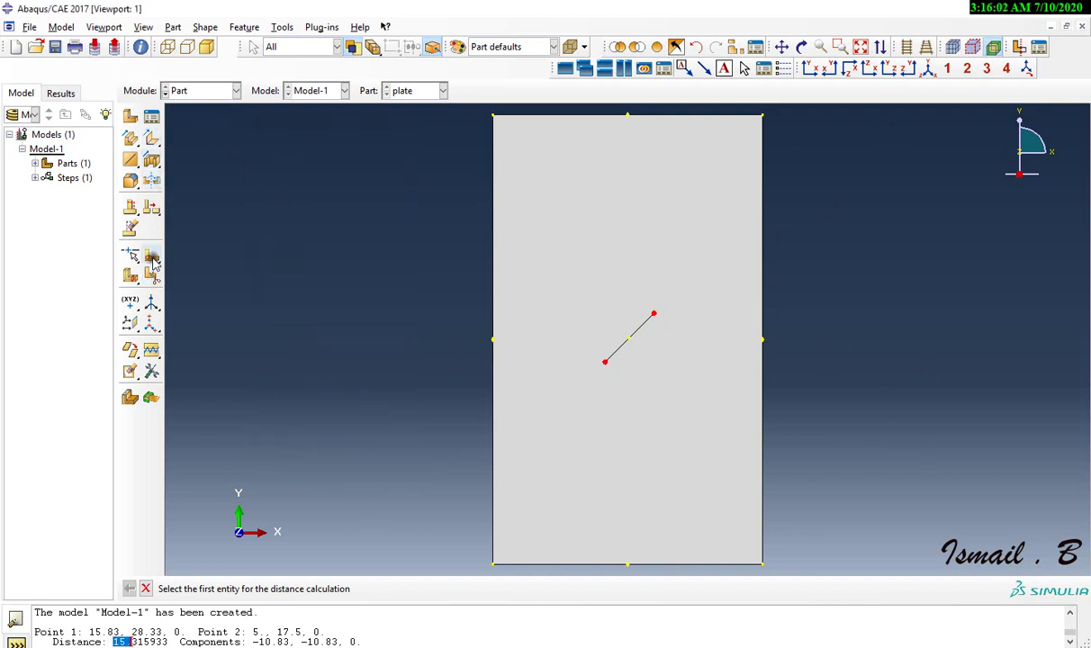
Create a 2D planar deformable wire part named crack with an approximate size of 200
click(200, 91)
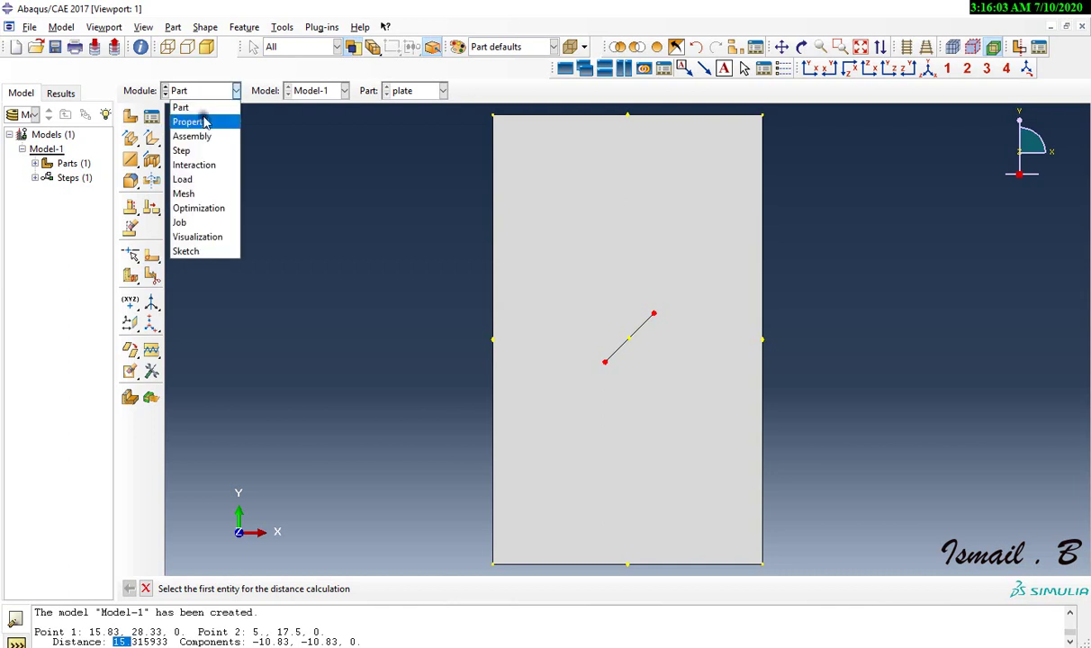
click(360, 151)
click(129, 116)
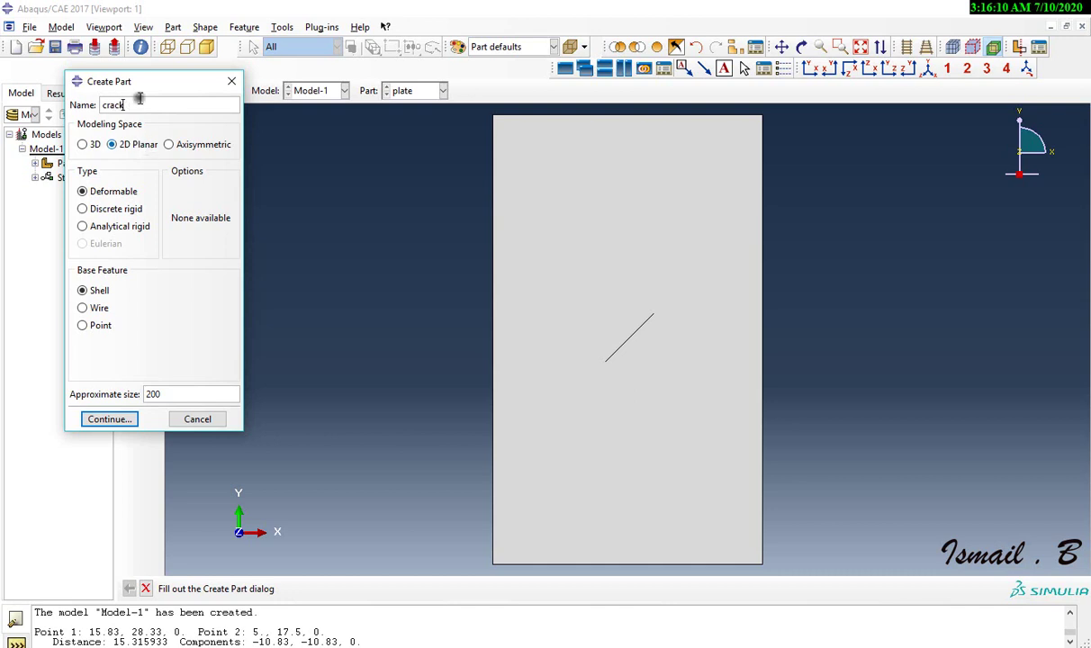
click(94, 310)
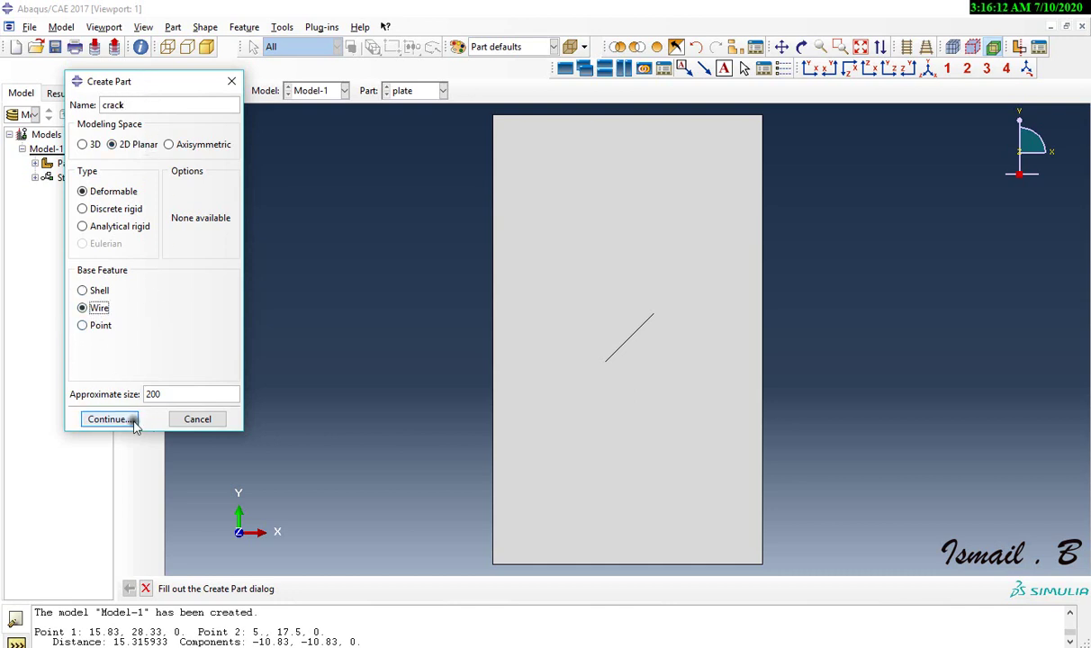
click(126, 419)
Sketch a horizontal line from the origin along the positive X axis and a diagonal line about 19 long from the origin up to its right
click(150, 119)
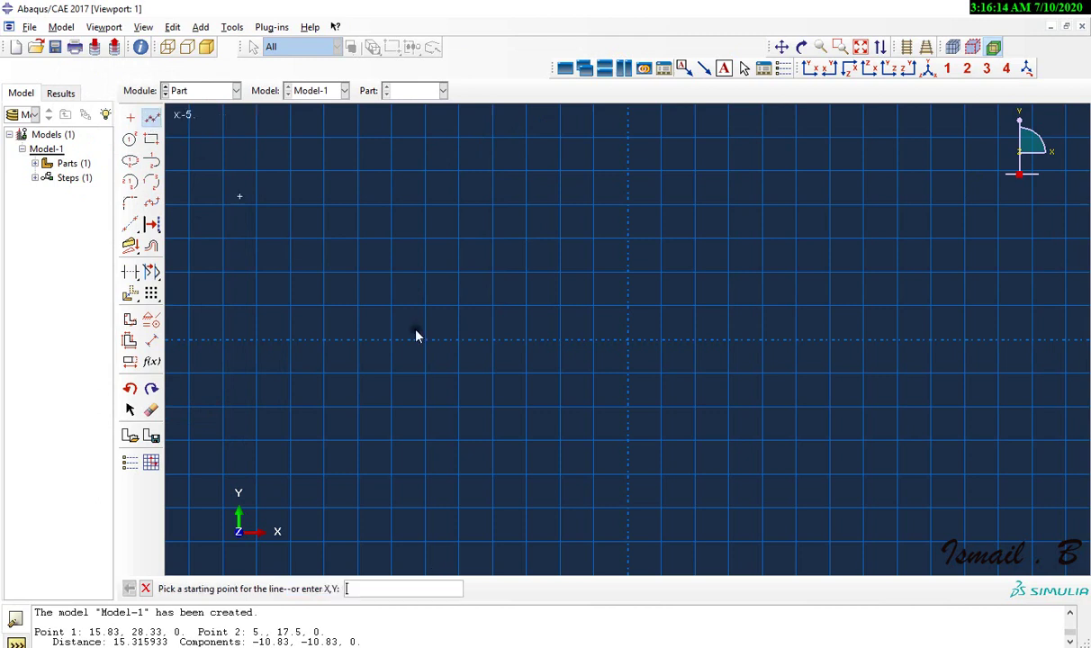
click(628, 339)
click(737, 340)
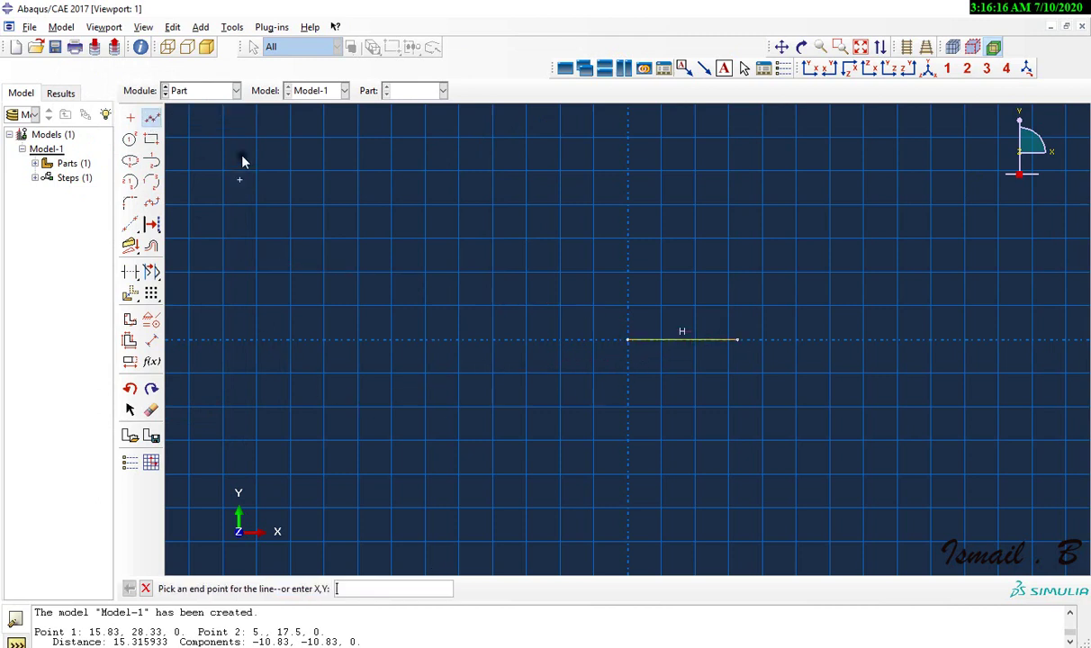
click(150, 120)
click(151, 120)
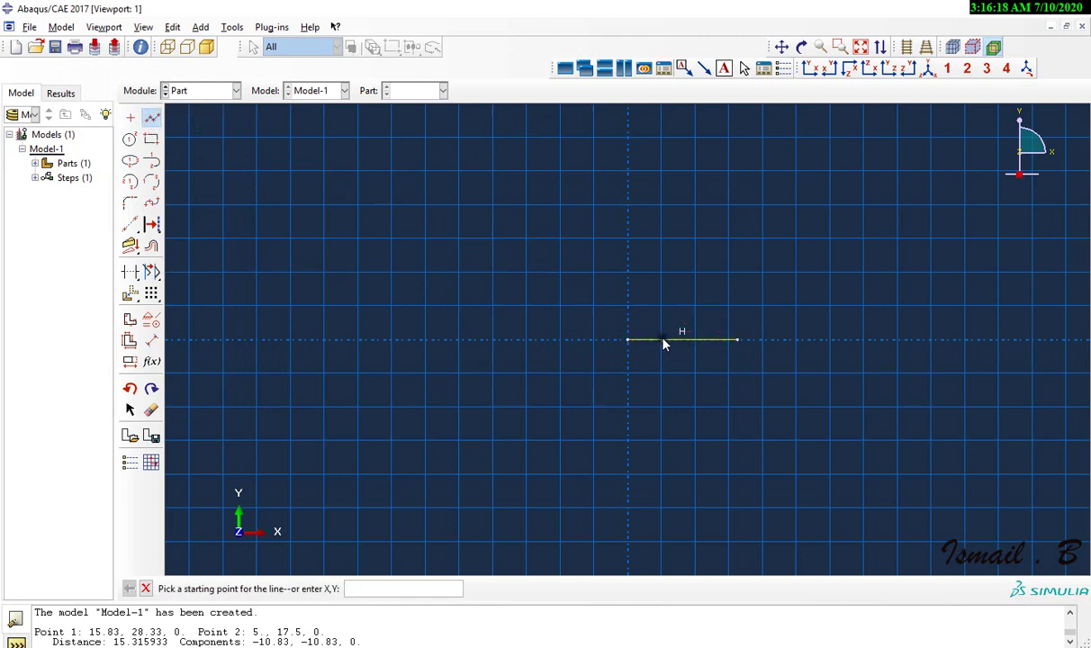
click(629, 340)
click(728, 265)
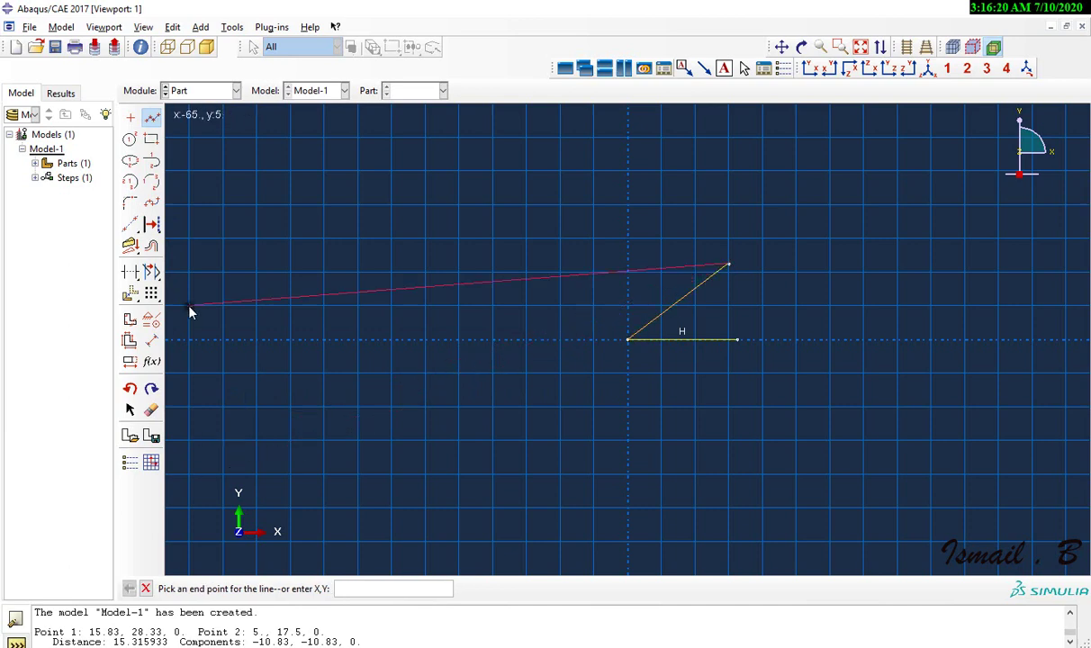
Set the angle between the two lines to 45 degrees and trim away the horizontal line
click(152, 341)
click(681, 312)
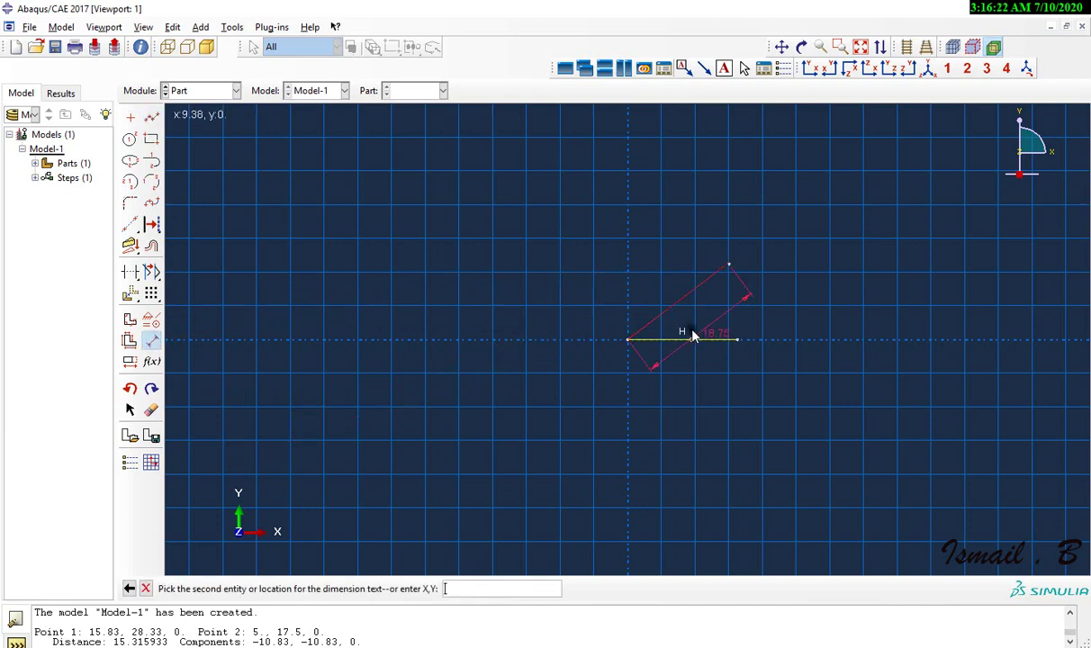
click(694, 339)
click(695, 333)
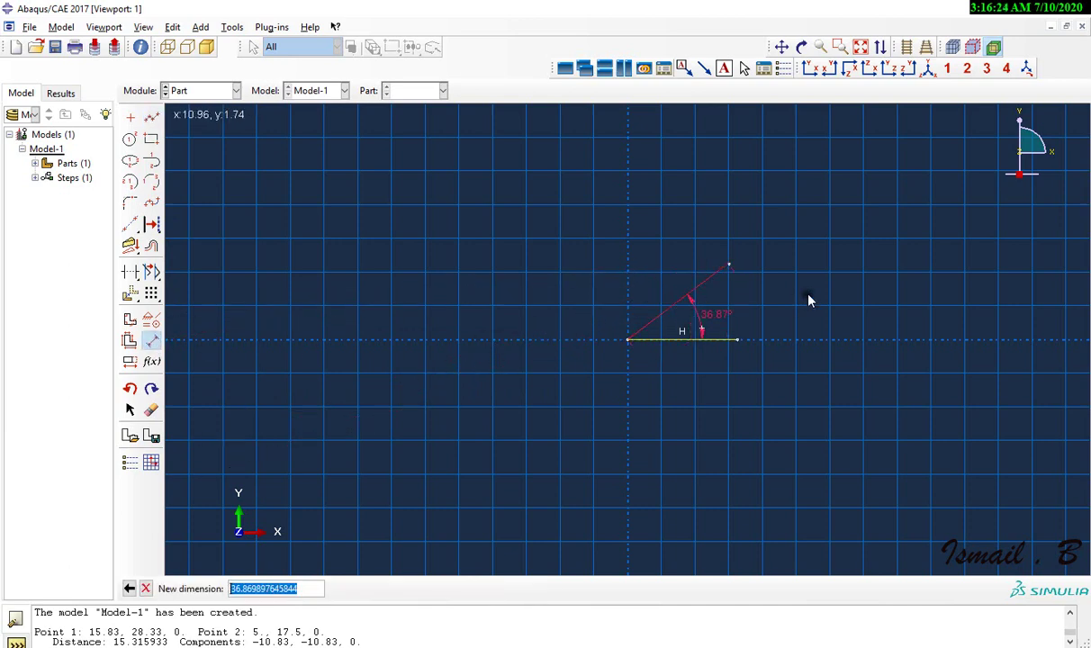
text(45)
key(Return)
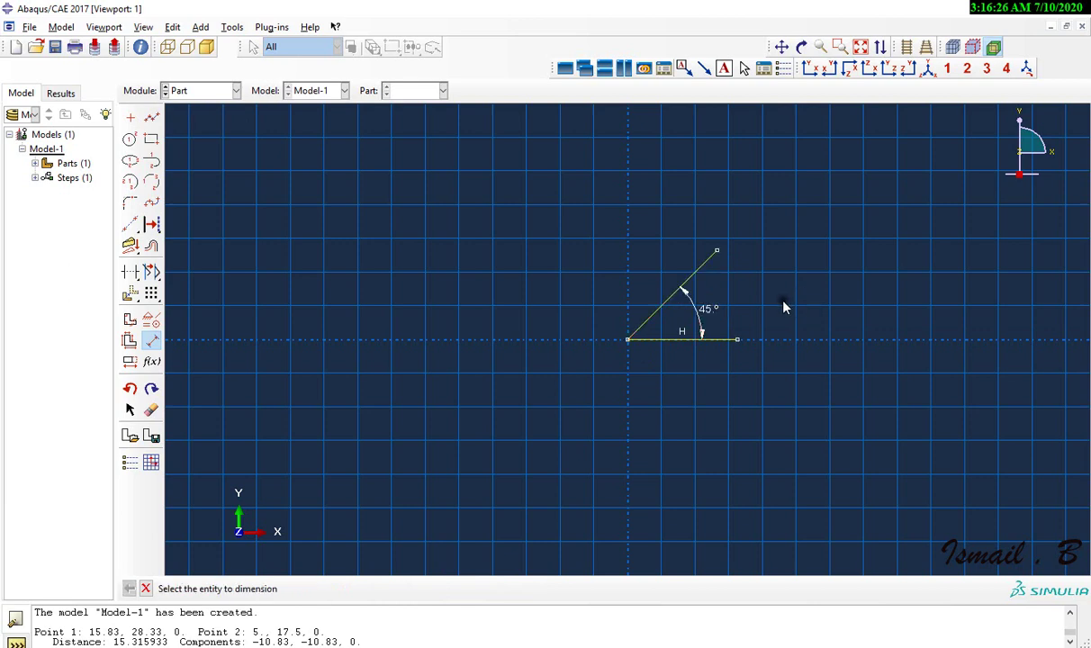
click(130, 271)
click(703, 342)
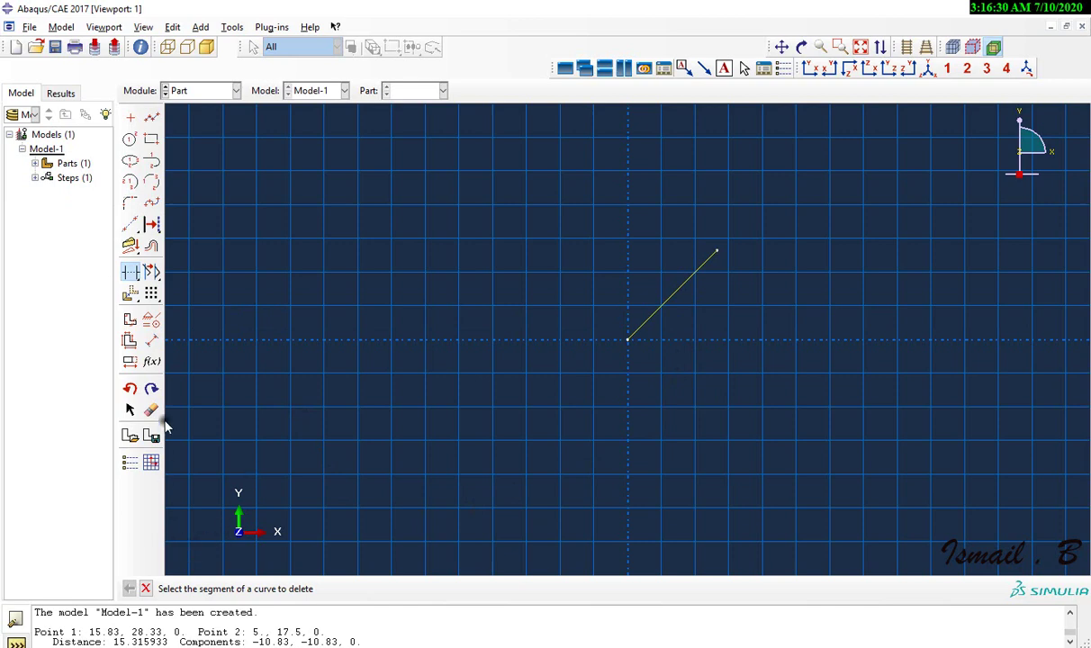
Set the diagonal line's length to 15 and finish the wire sketch
click(151, 340)
click(666, 302)
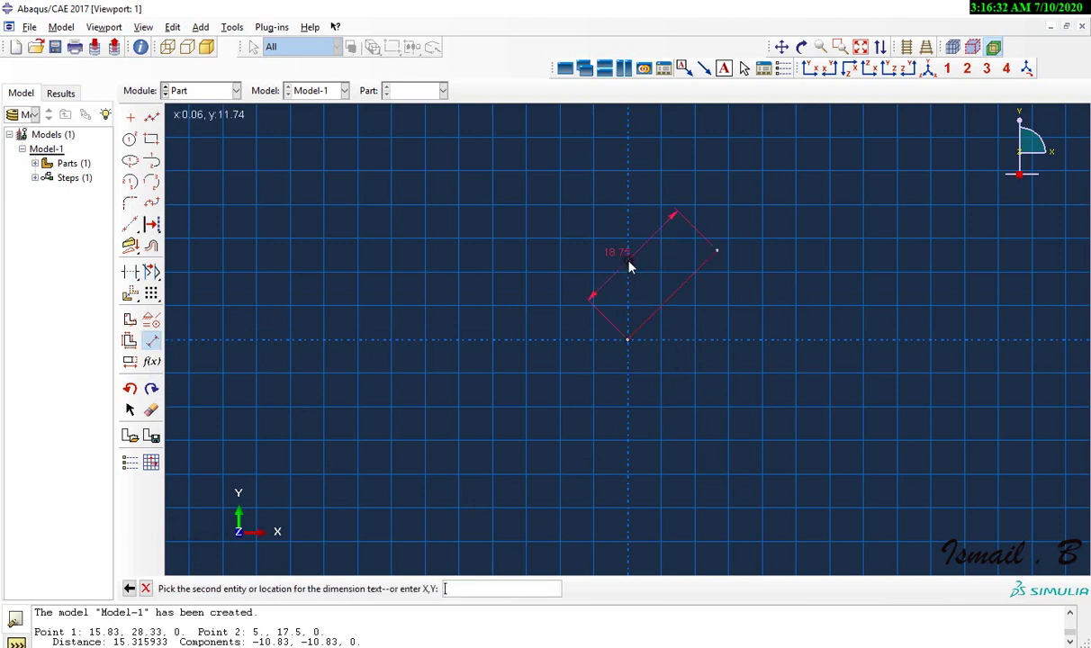
click(630, 267)
text(1)
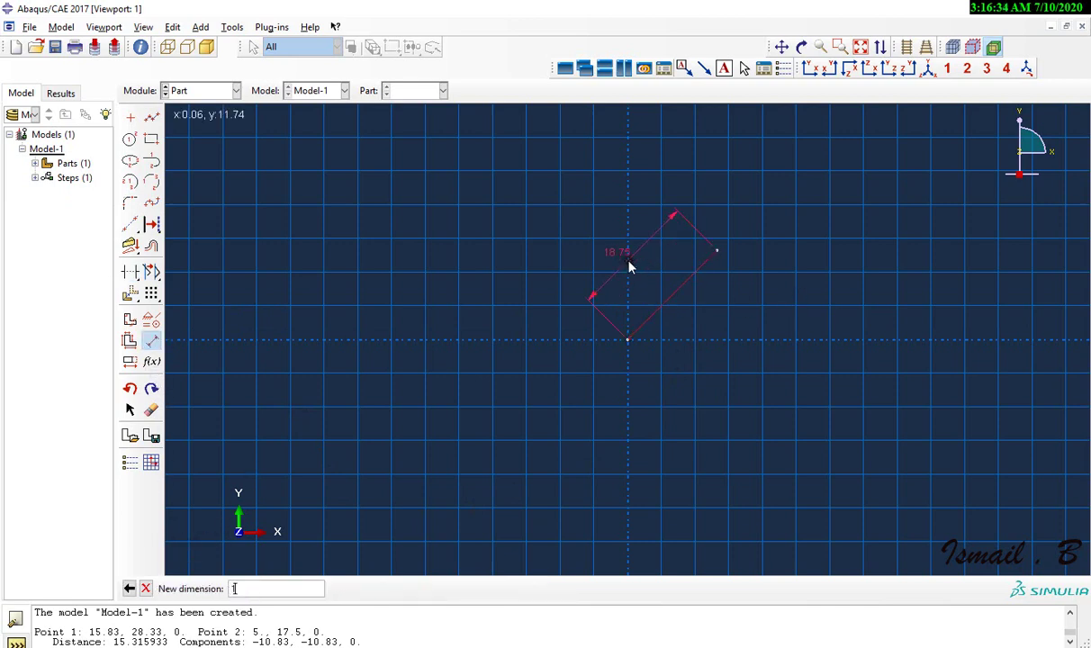
text(5)
key(Return)
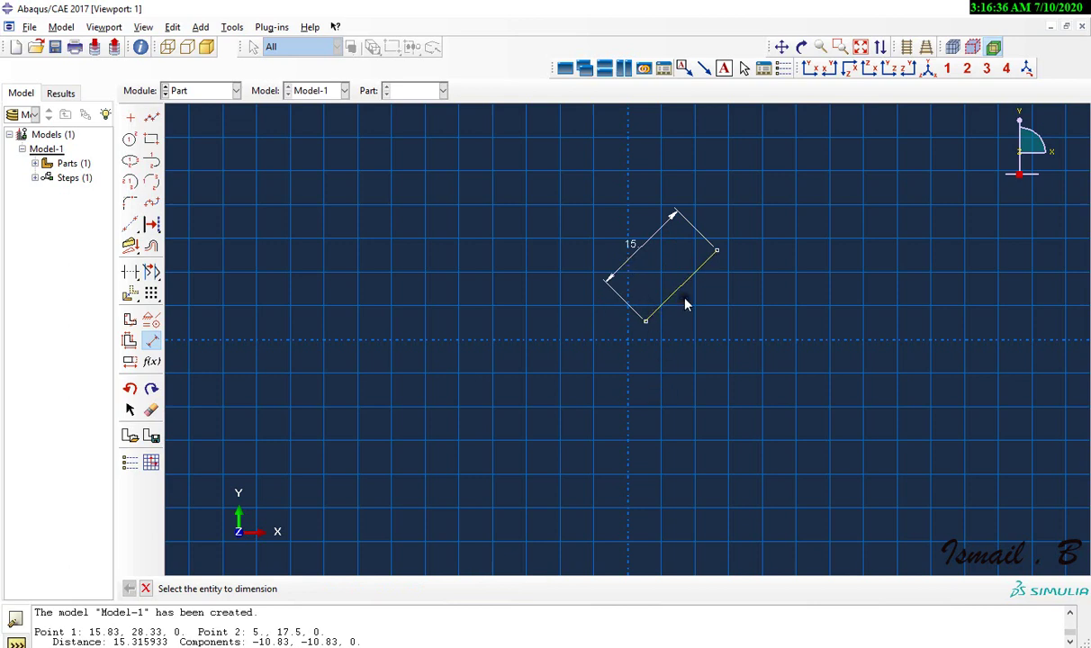
click(145, 589)
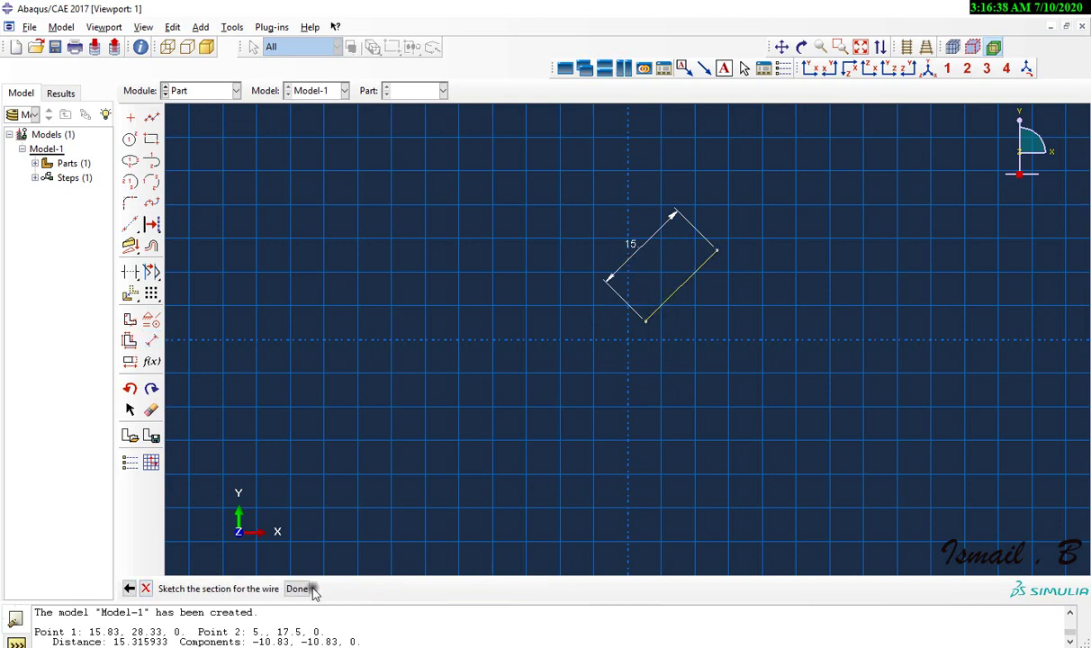
click(296, 589)
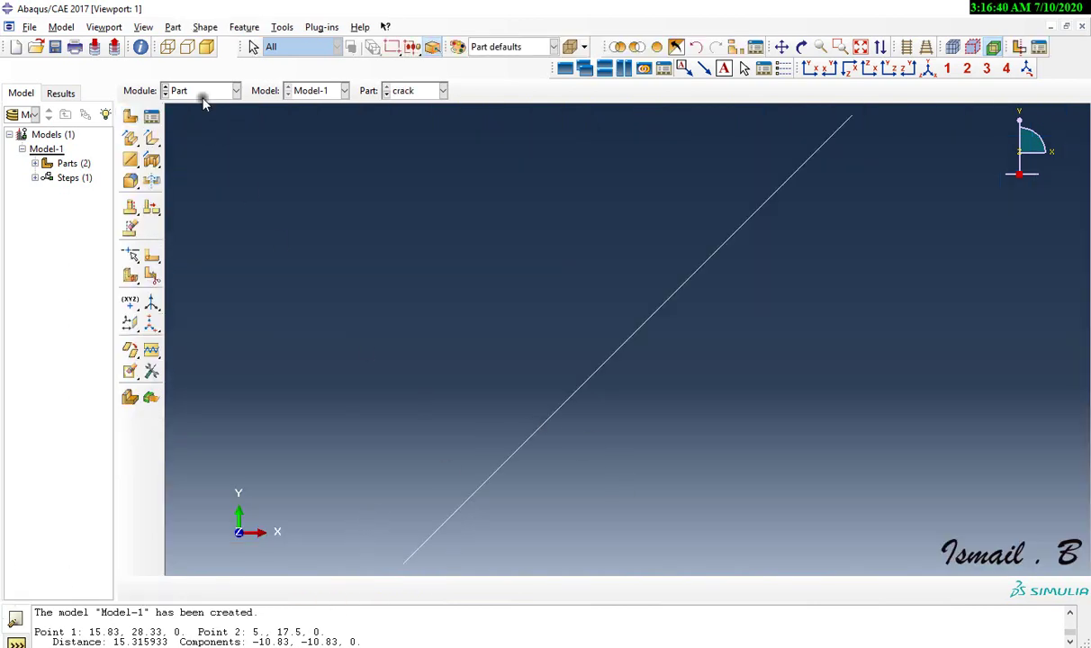
Create dependent instances of the crack and plate parts in the Assembly module
click(235, 90)
click(219, 138)
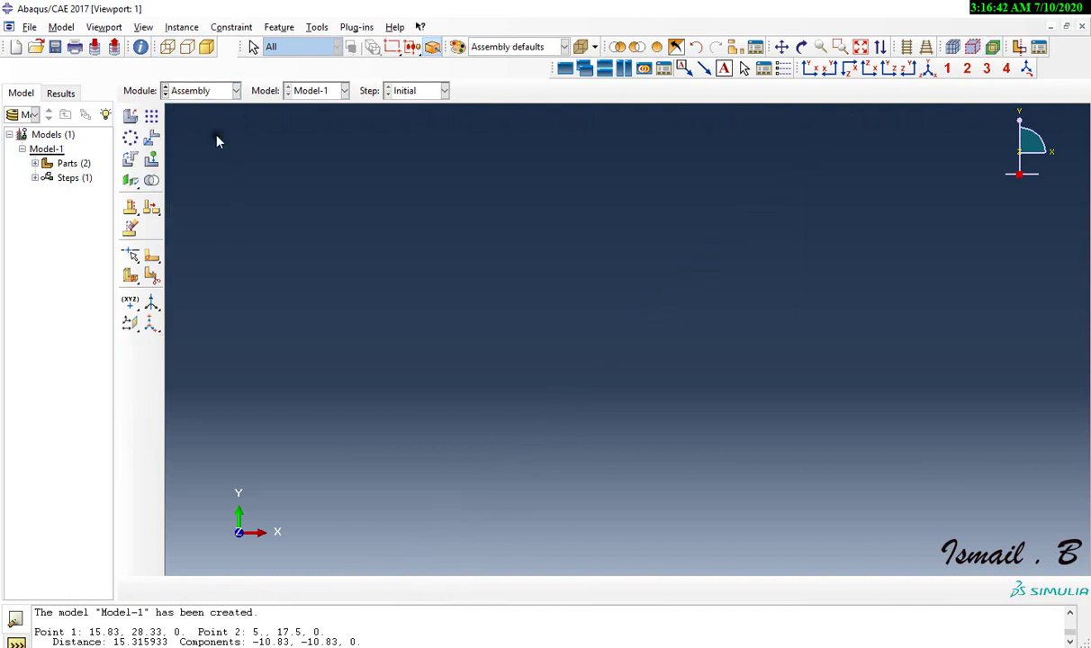
click(131, 115)
click(36, 180)
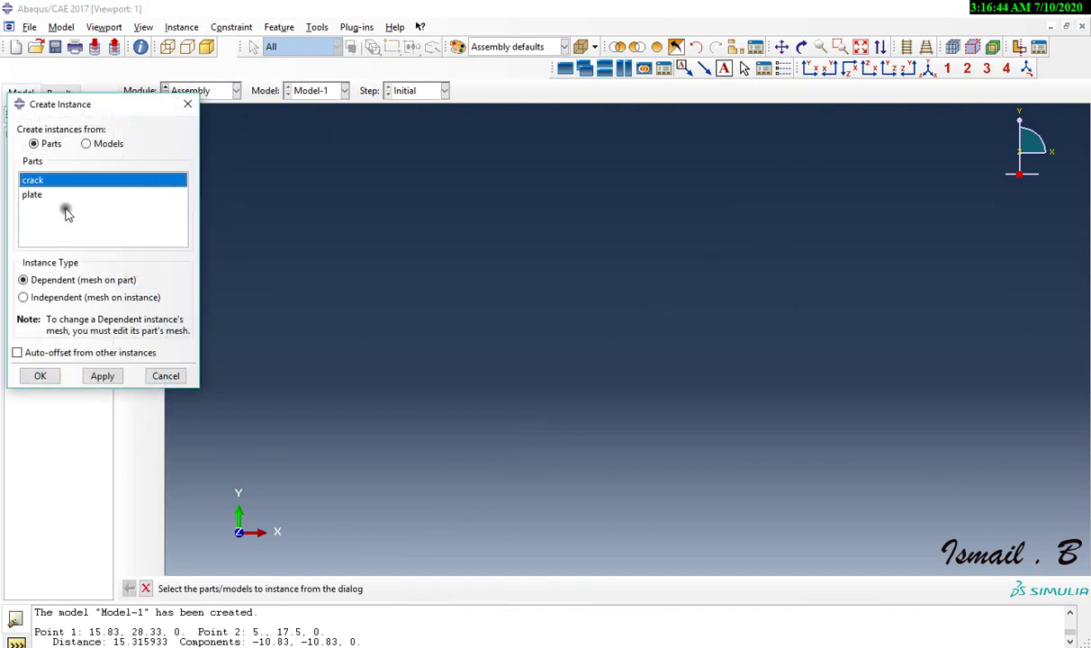
shift+click(36, 194)
click(102, 376)
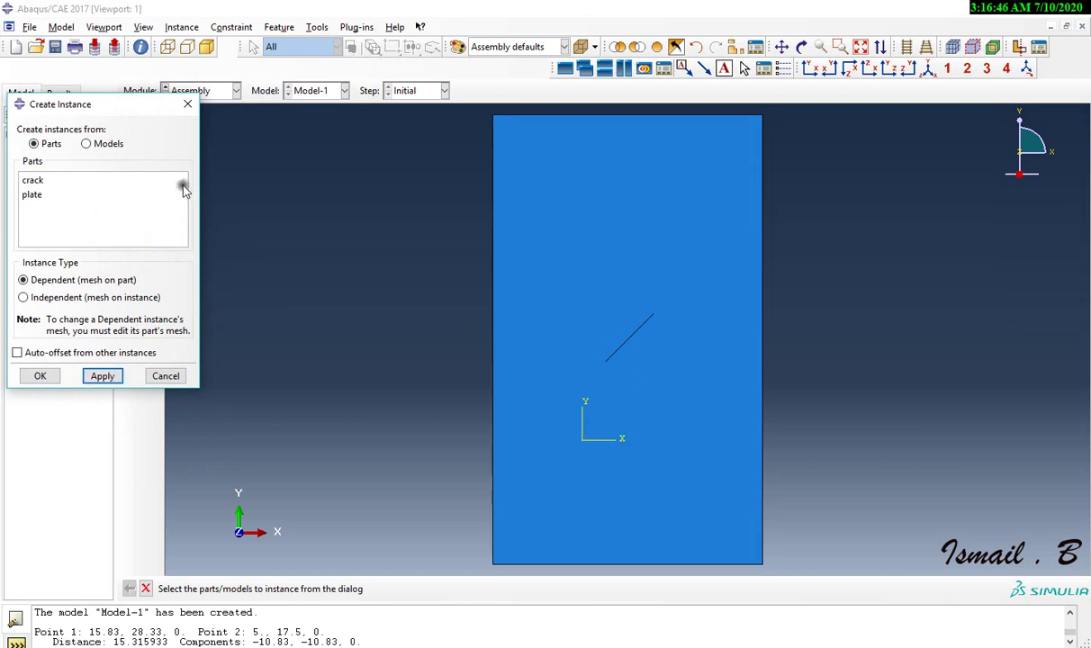
click(188, 104)
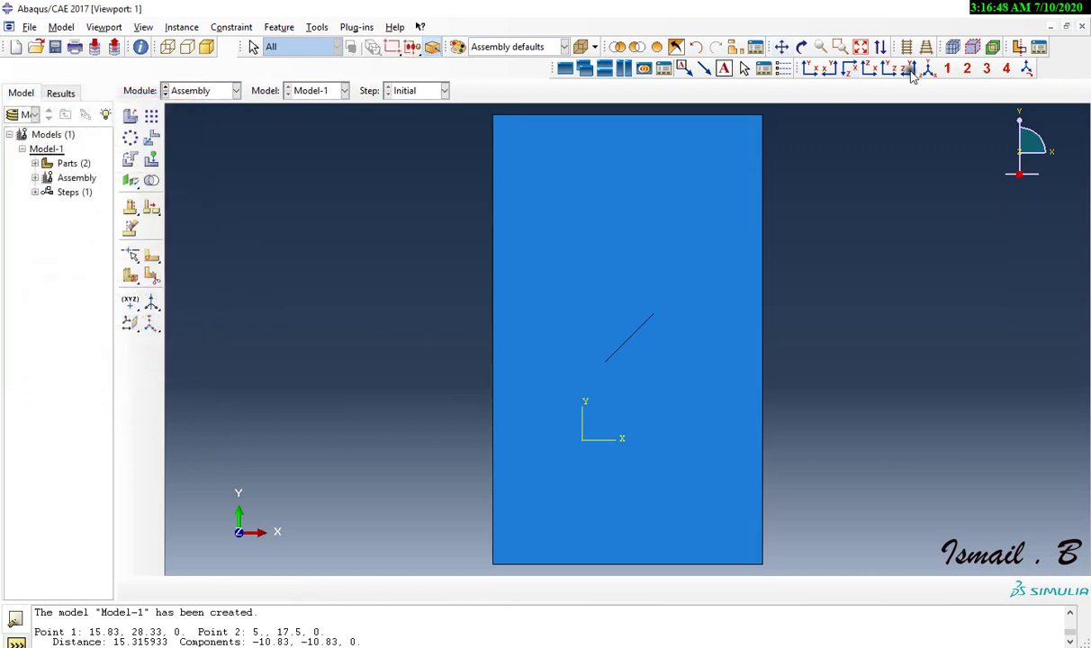
Replace the displayed contents with only the crack-1 instance using a display group
click(678, 45)
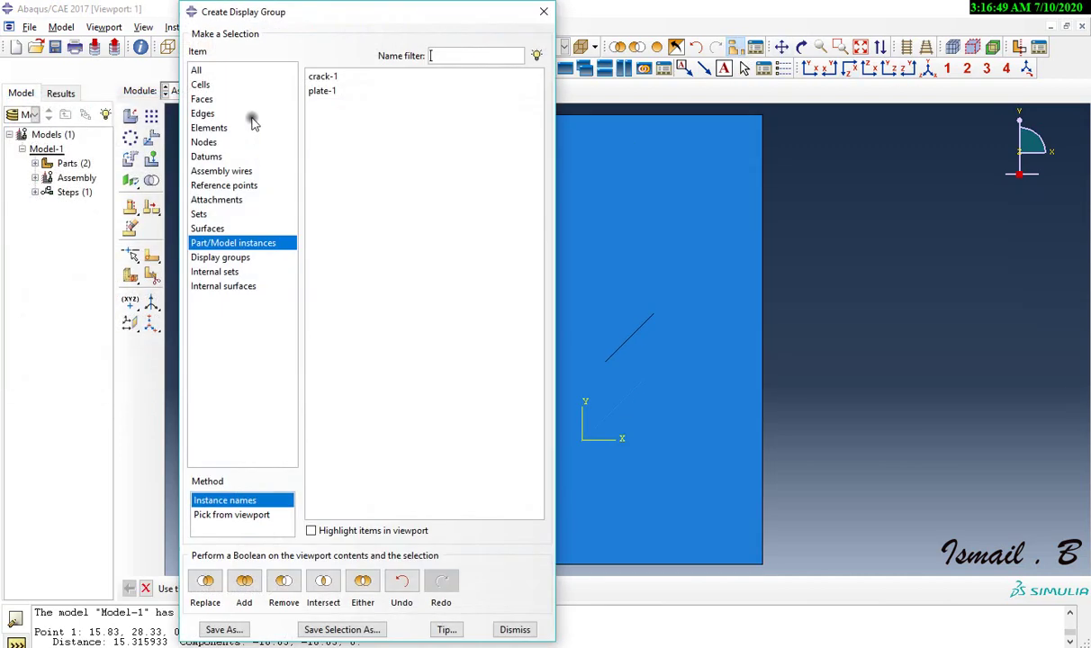
click(321, 77)
click(205, 581)
click(531, 631)
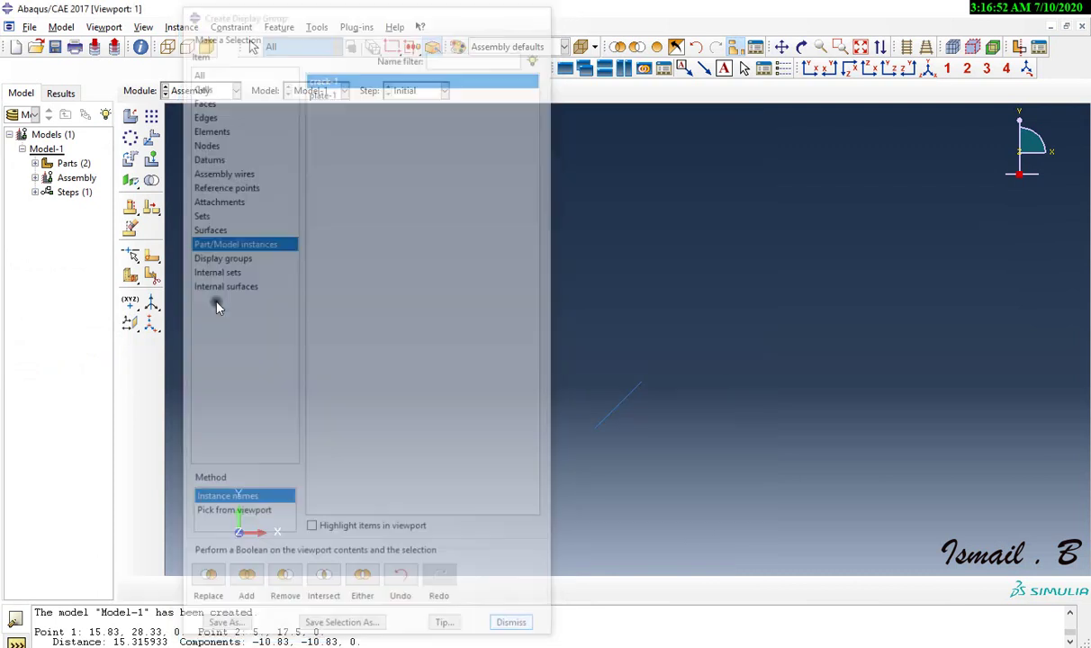
Translate the crack instance from its lower endpoint to the lower endpoint of the plate's diagonal partition line, redisplaying the plate to pick it
click(151, 136)
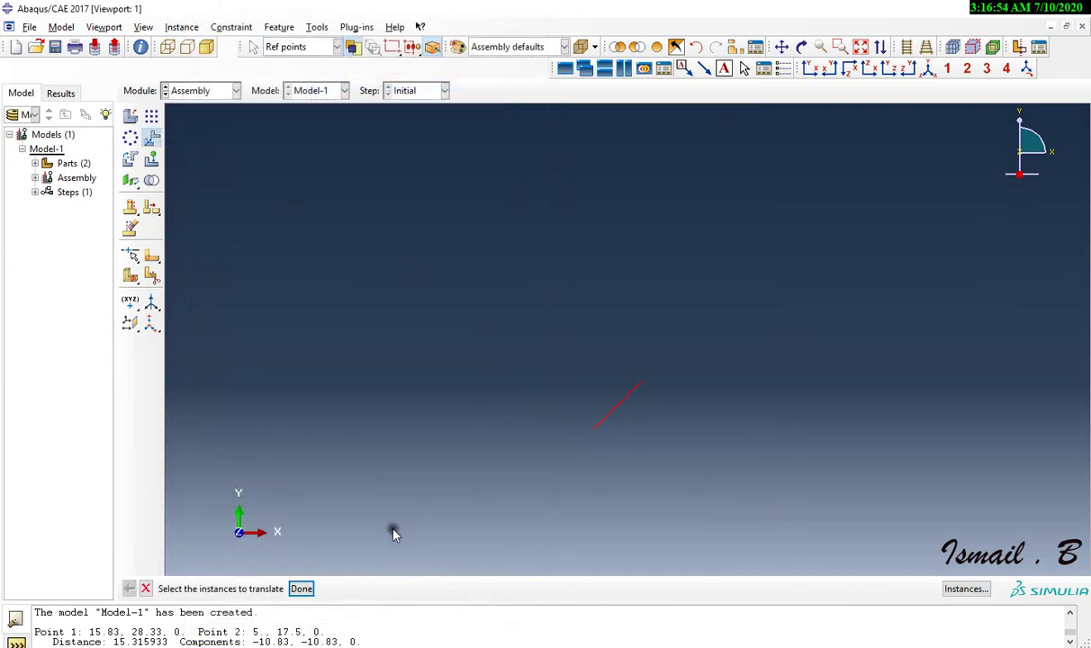
click(300, 589)
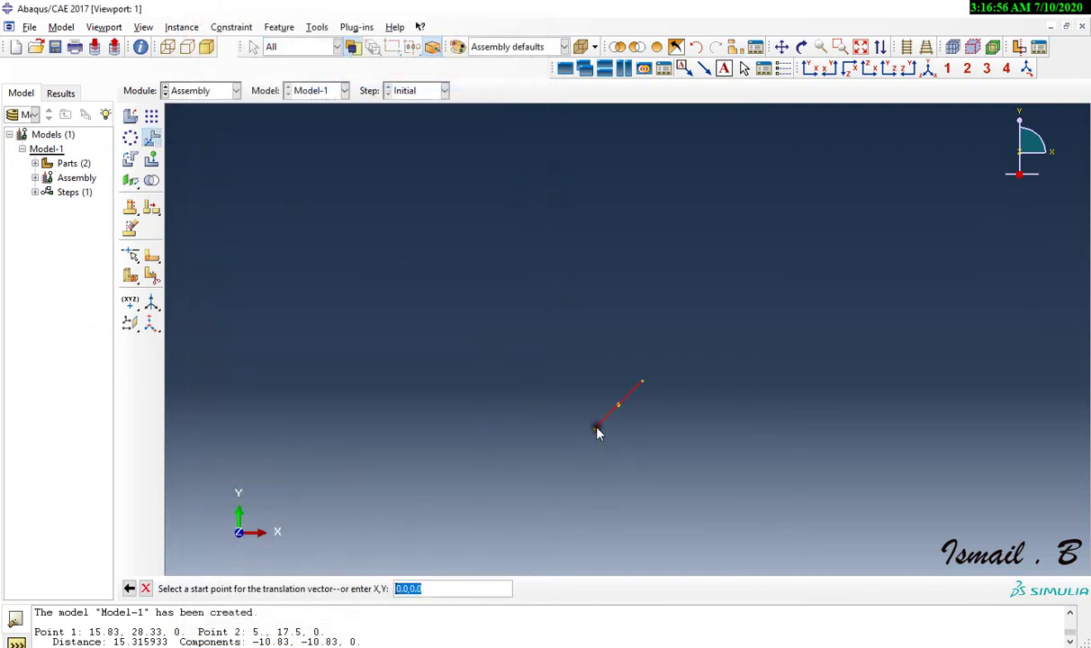
click(595, 429)
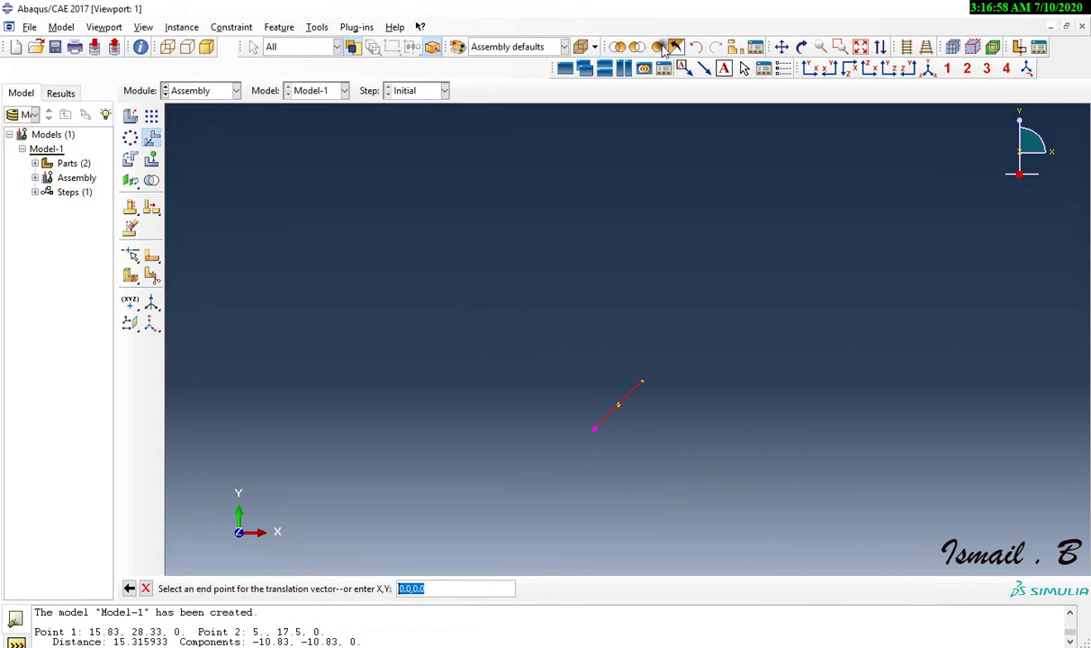
click(617, 47)
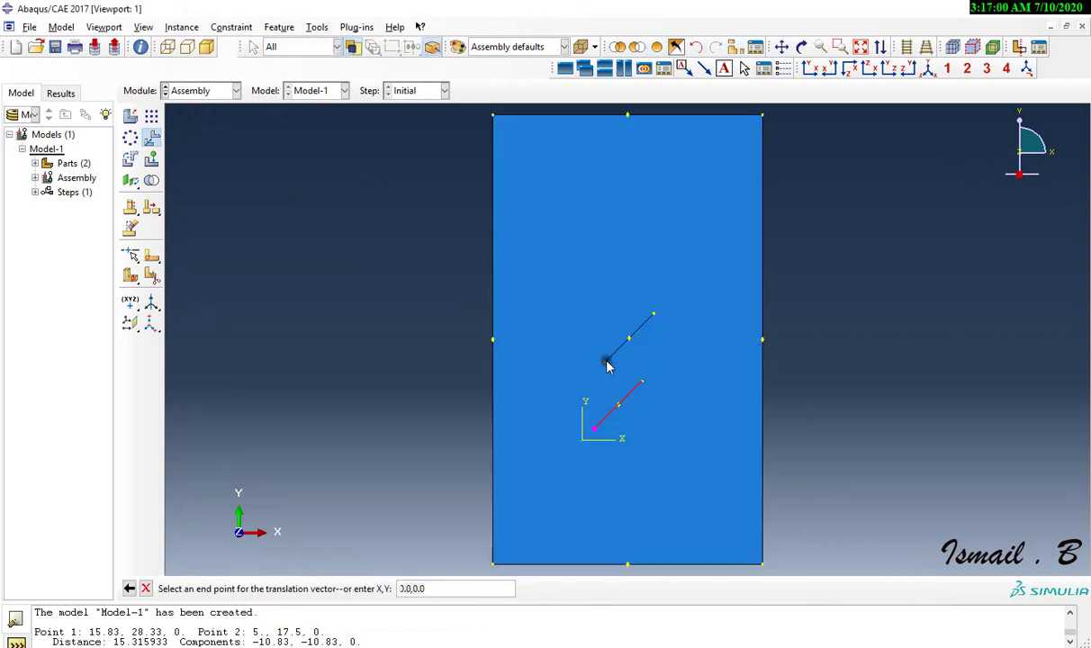
click(606, 362)
click(253, 589)
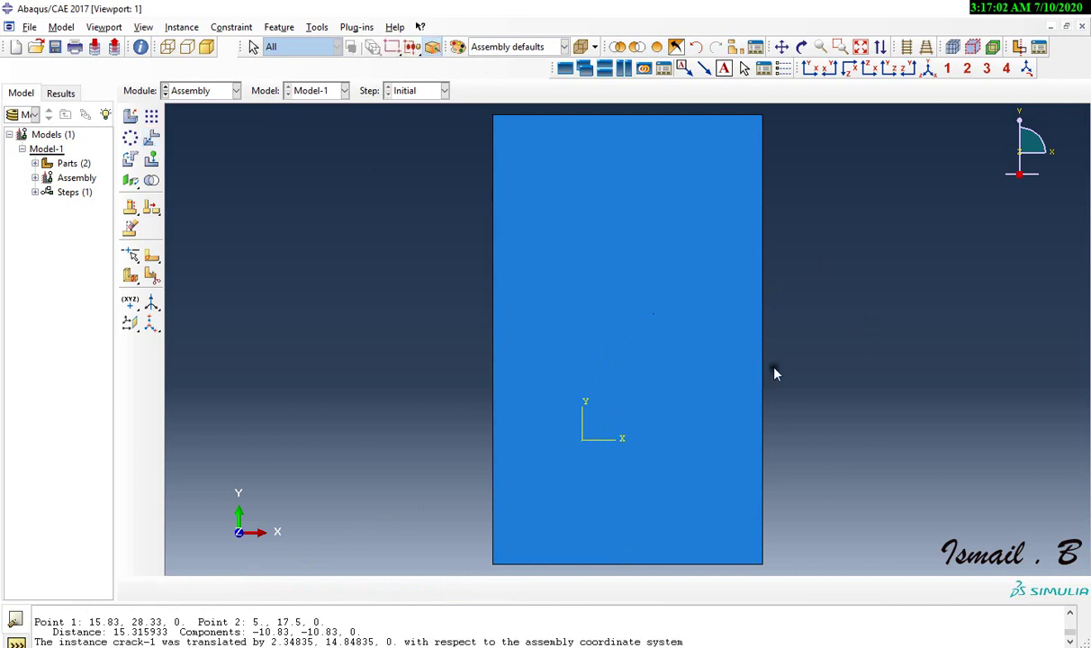
Delete the diagonal partition feature from the plate part in the Part module
click(235, 90)
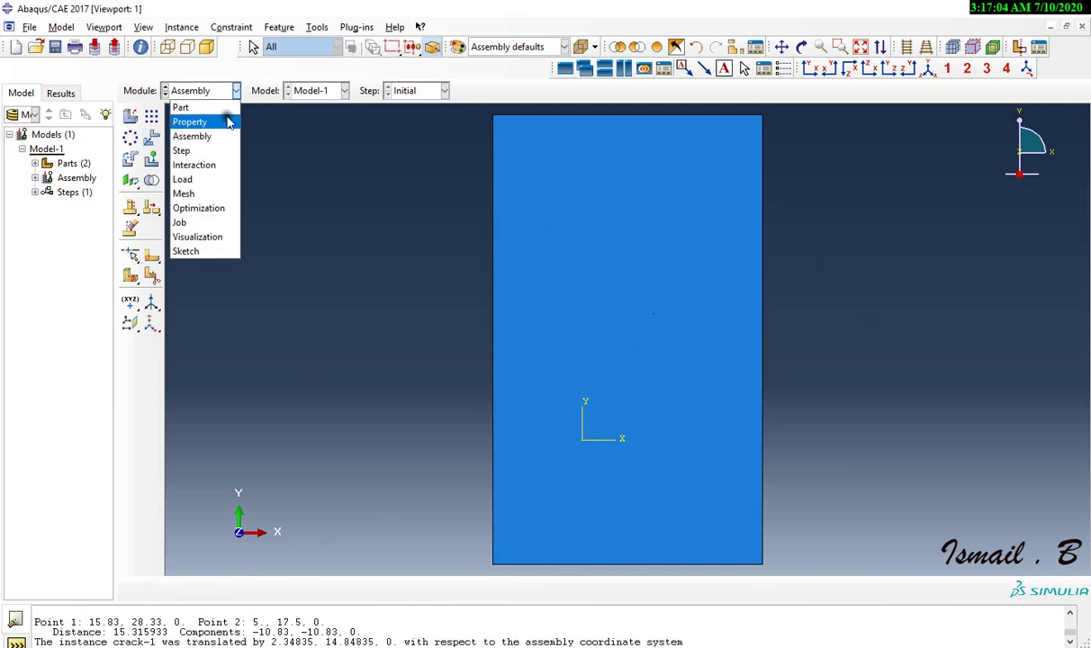
click(180, 107)
click(401, 91)
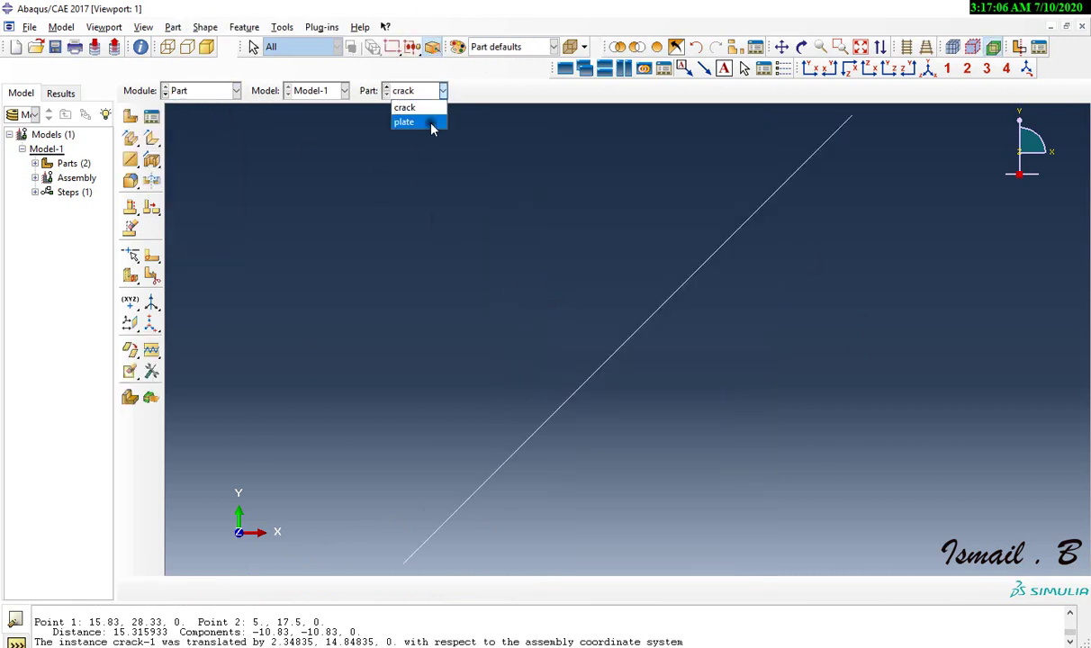
click(407, 122)
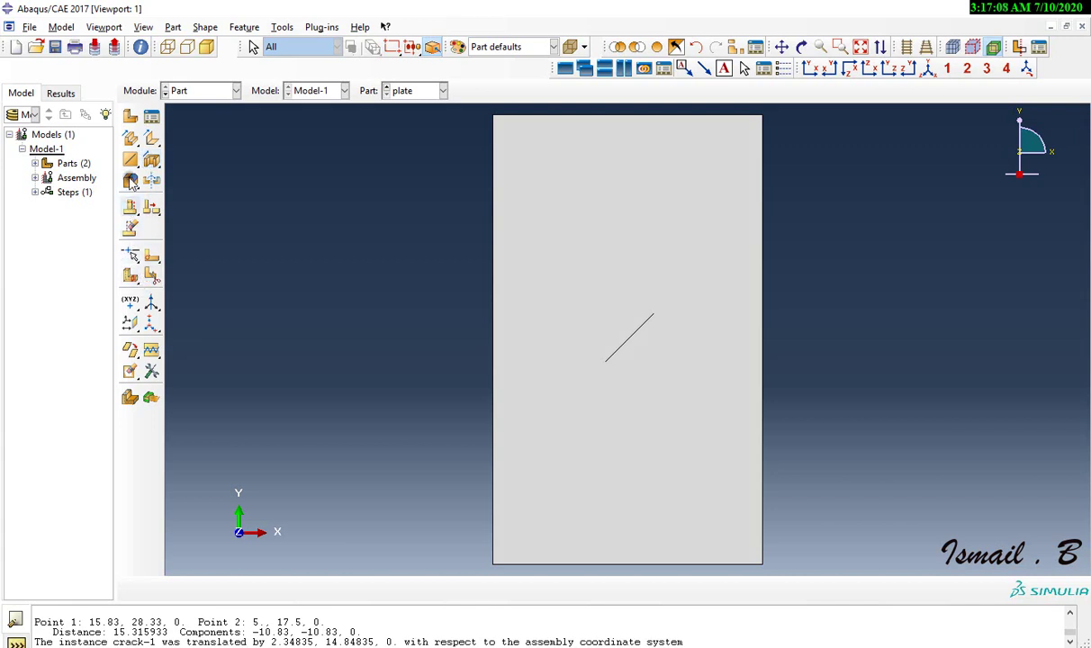
click(130, 228)
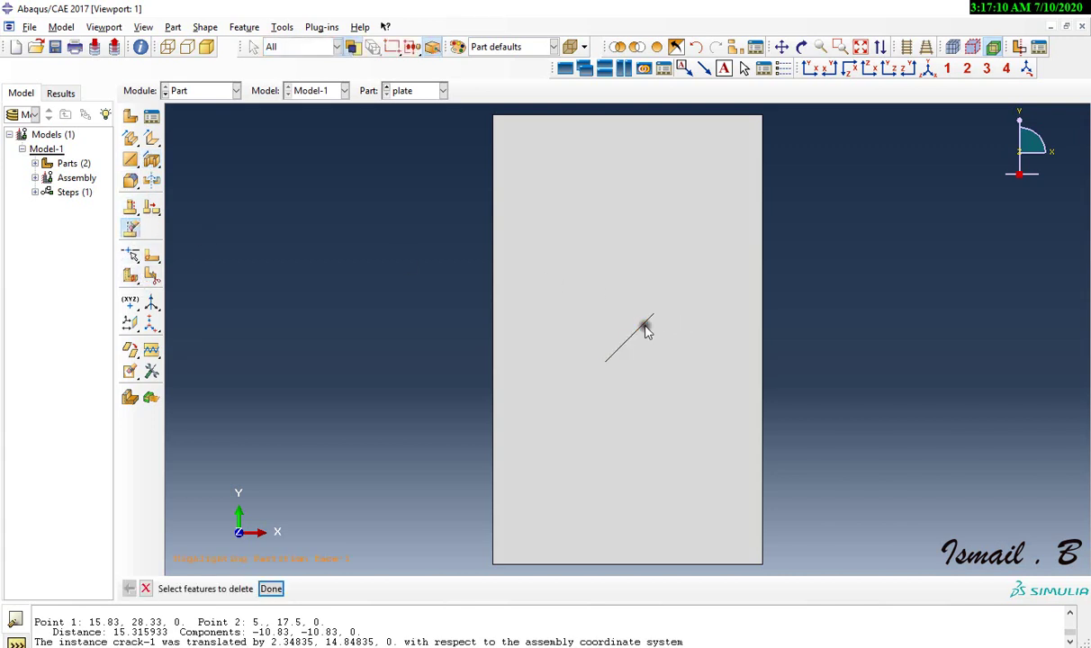
click(644, 330)
middle_click(389, 553)
click(309, 588)
click(272, 588)
Return to the Assembly module and color-code the model by parts
click(236, 90)
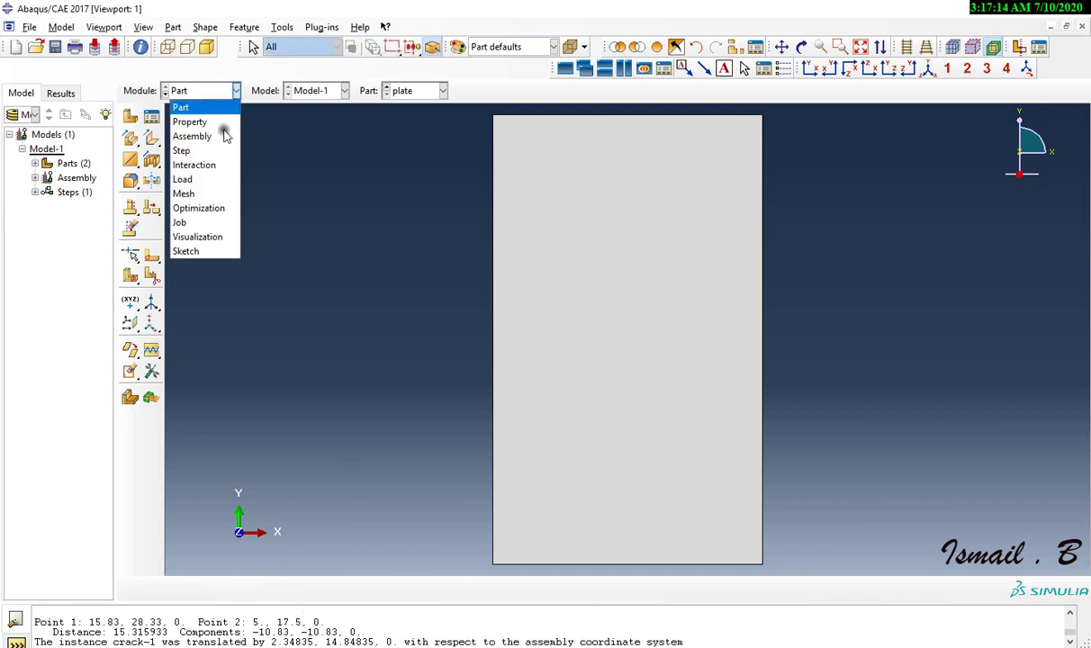
click(200, 136)
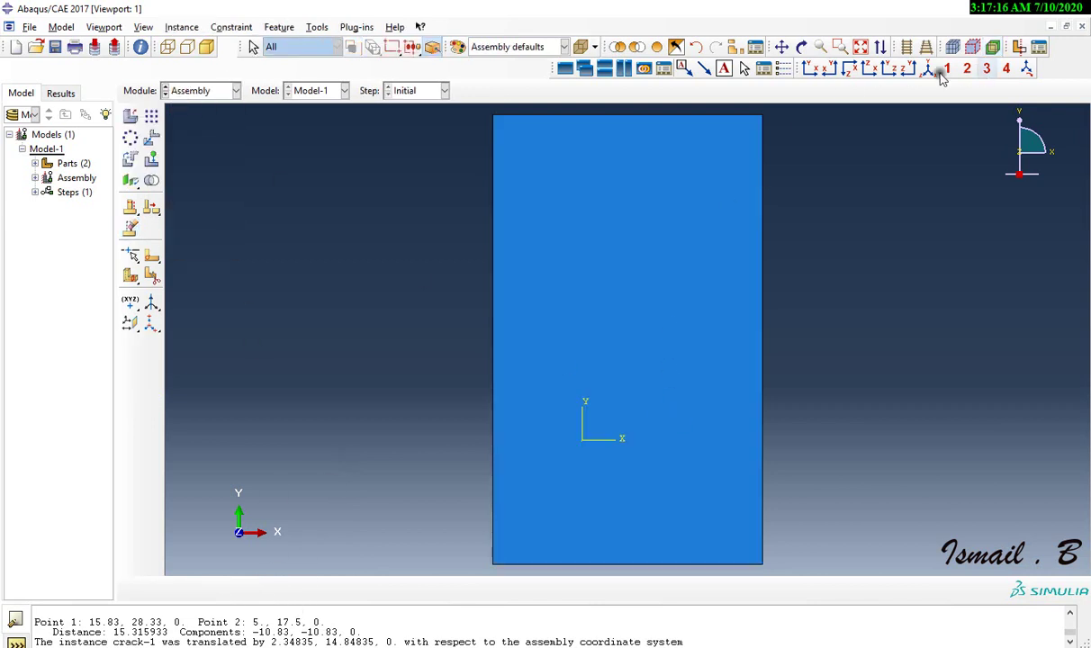
click(560, 49)
click(538, 76)
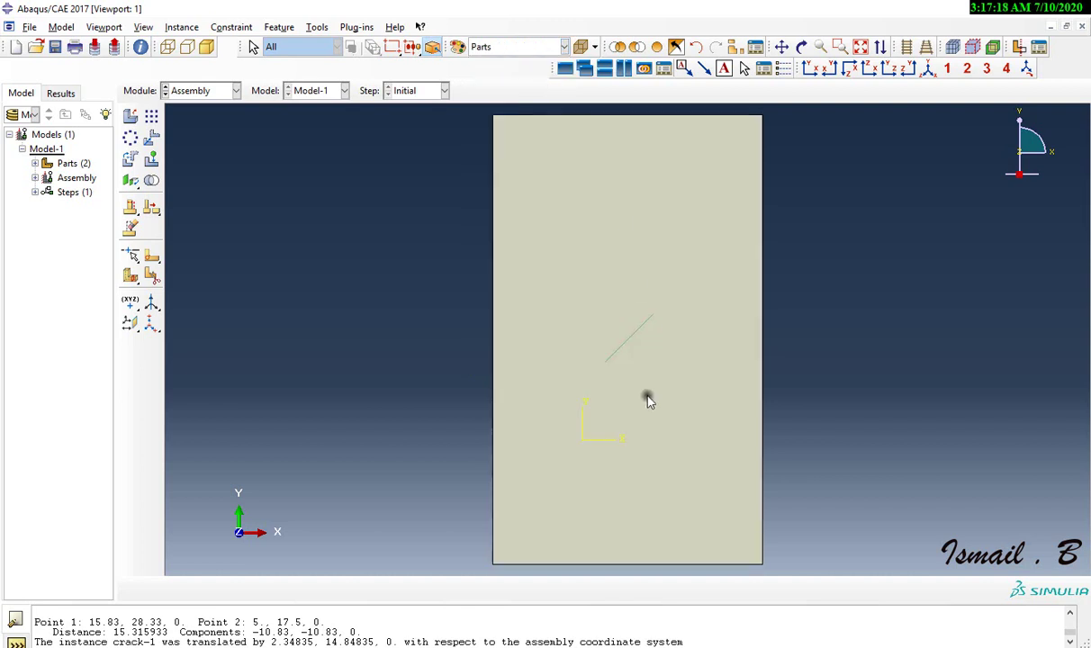
Create a material named m1 in the Property module with isotropic elasticity, a Young's modulus of 5000 and a Poisson's ratio
click(221, 93)
click(225, 116)
click(151, 116)
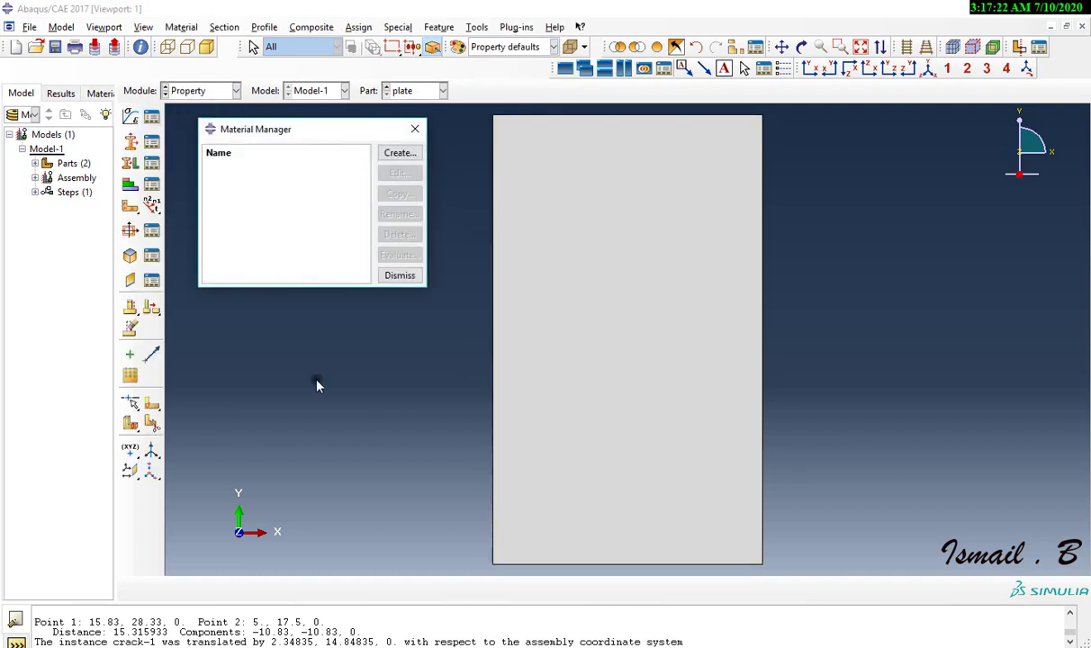
click(400, 152)
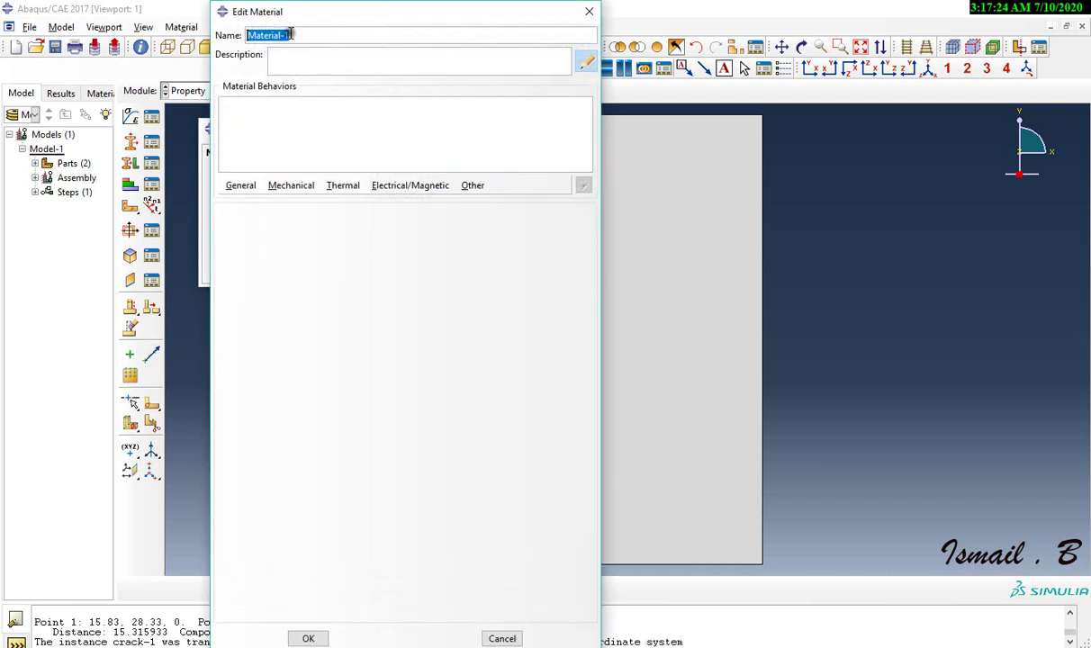
key(BackSpace)
click(291, 185)
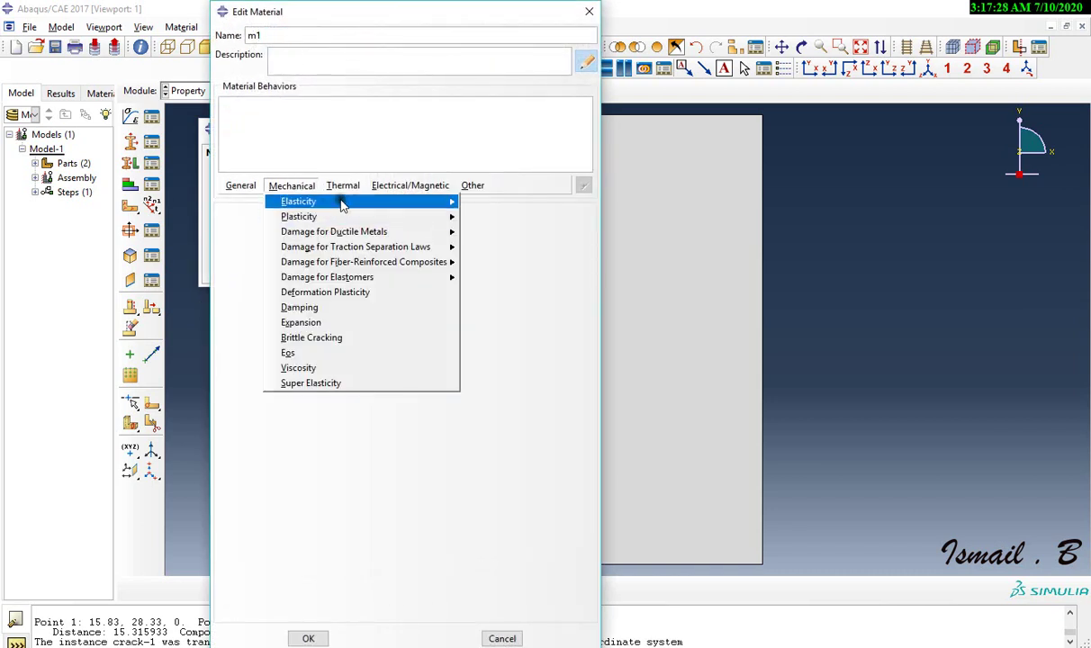
mouse_move(341, 202)
click(479, 205)
click(286, 389)
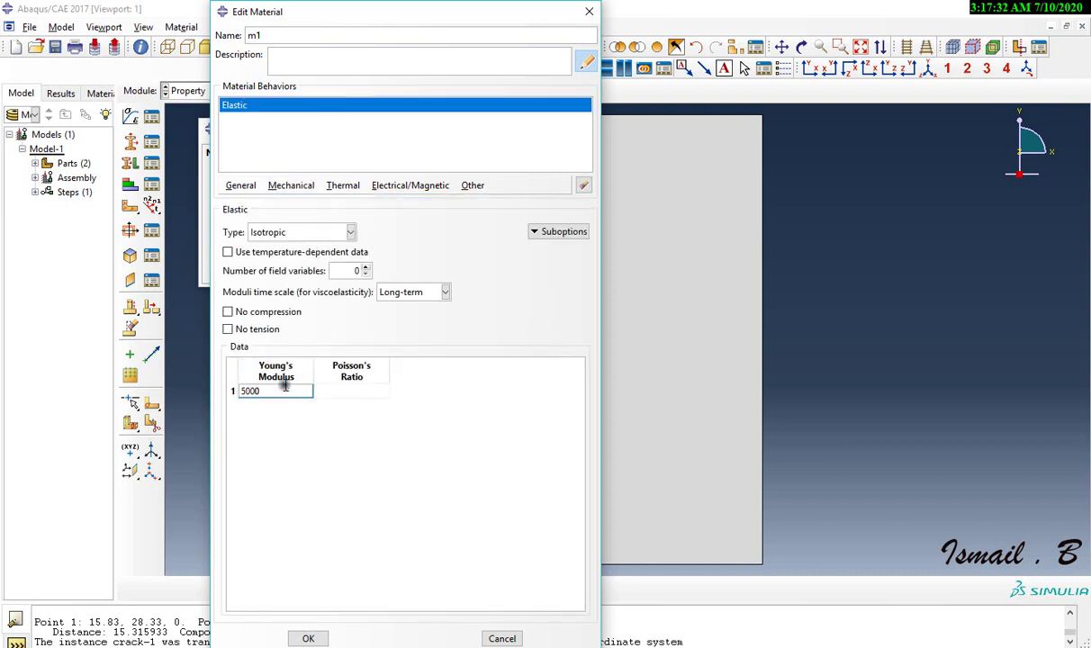
click(370, 394)
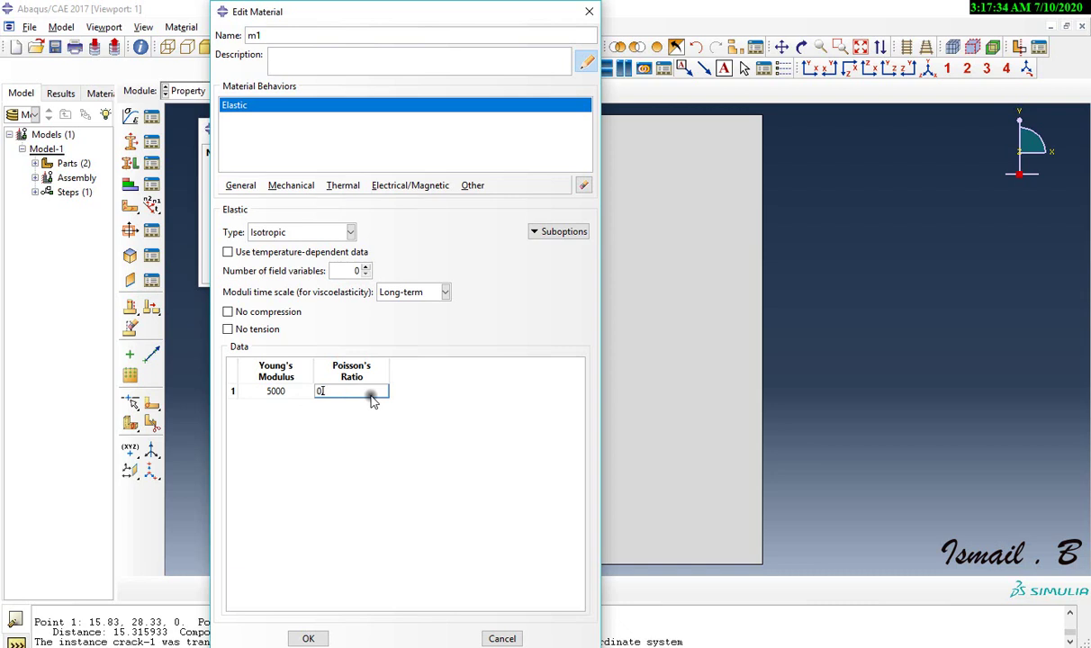
Add Maxps Damage for traction separation laws to material m1 with a max principal stress of 60
click(300, 187)
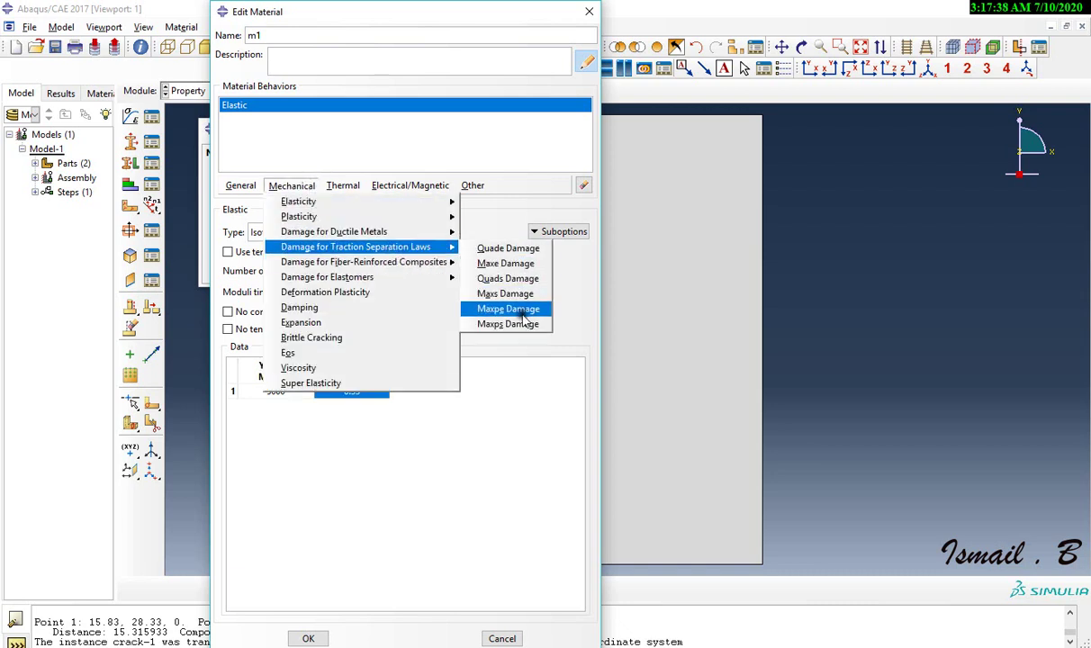
click(519, 333)
click(276, 356)
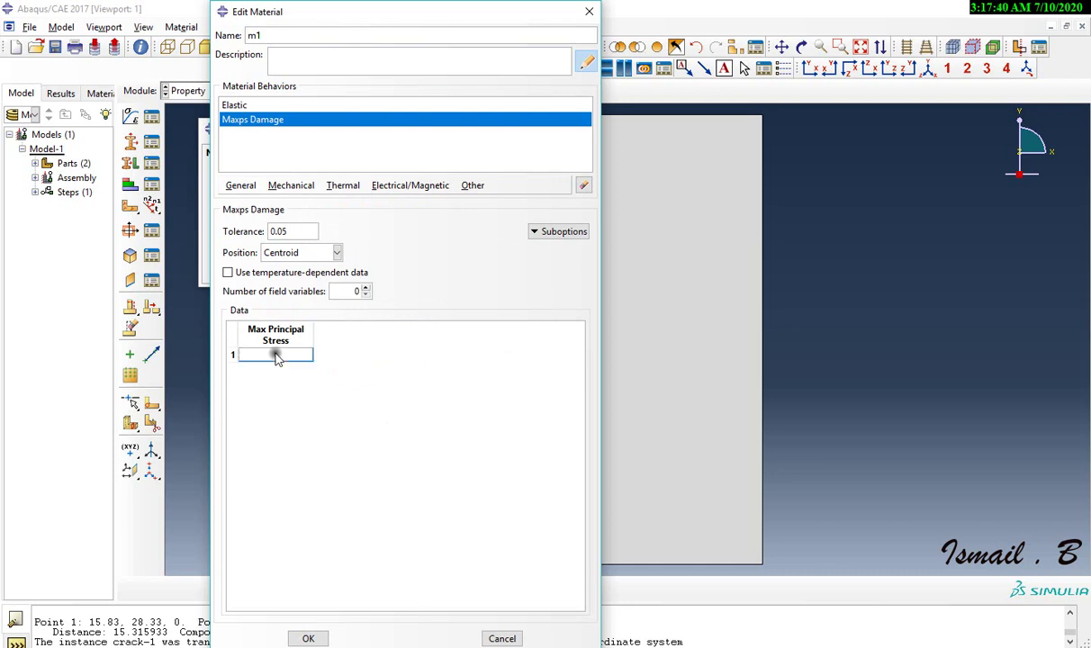
text(60)
Add displacement-type damage evolution with linear softening and a displacement at failure of 0.4, and save the material
click(563, 232)
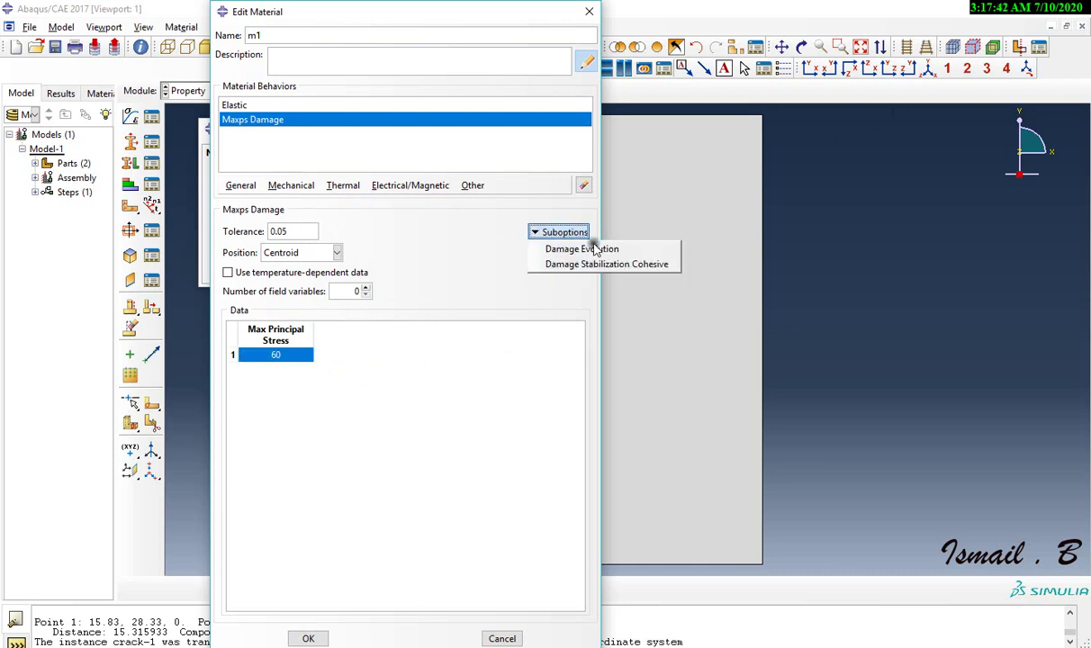
click(537, 248)
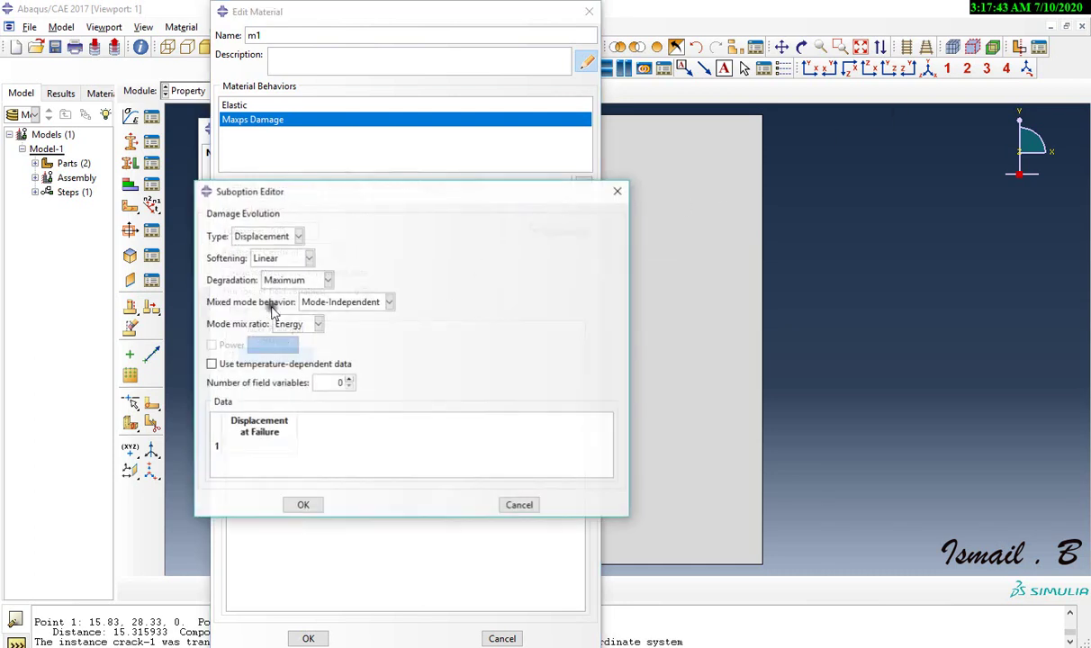
click(242, 446)
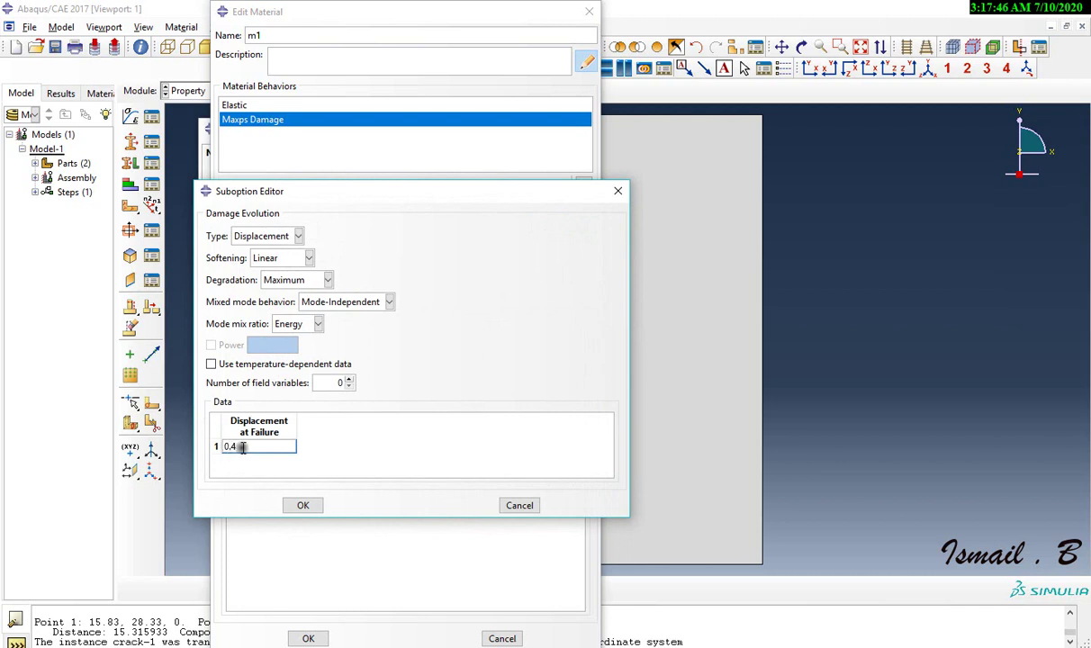
click(302, 505)
click(307, 638)
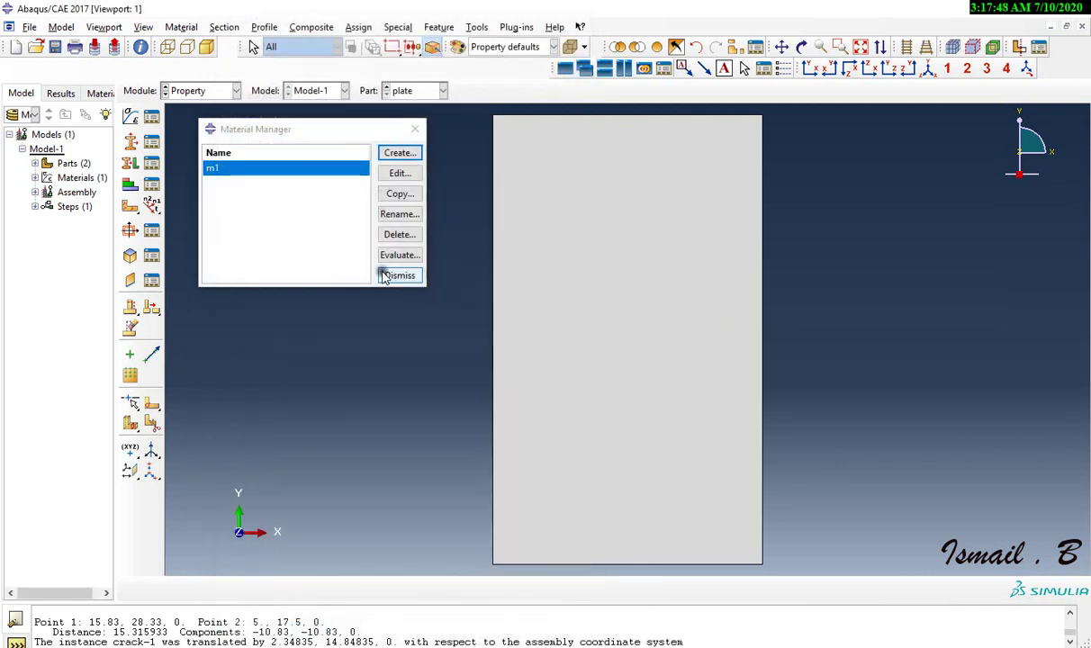
click(397, 276)
Create a solid, homogeneous section named m1 that uses material m1
click(151, 142)
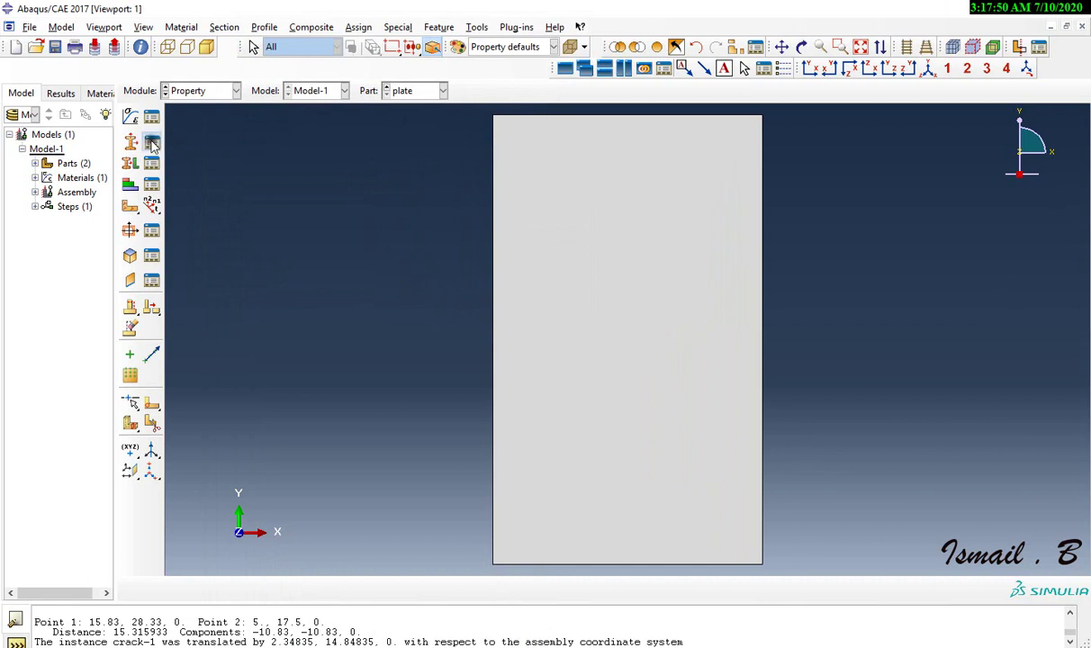
click(36, 235)
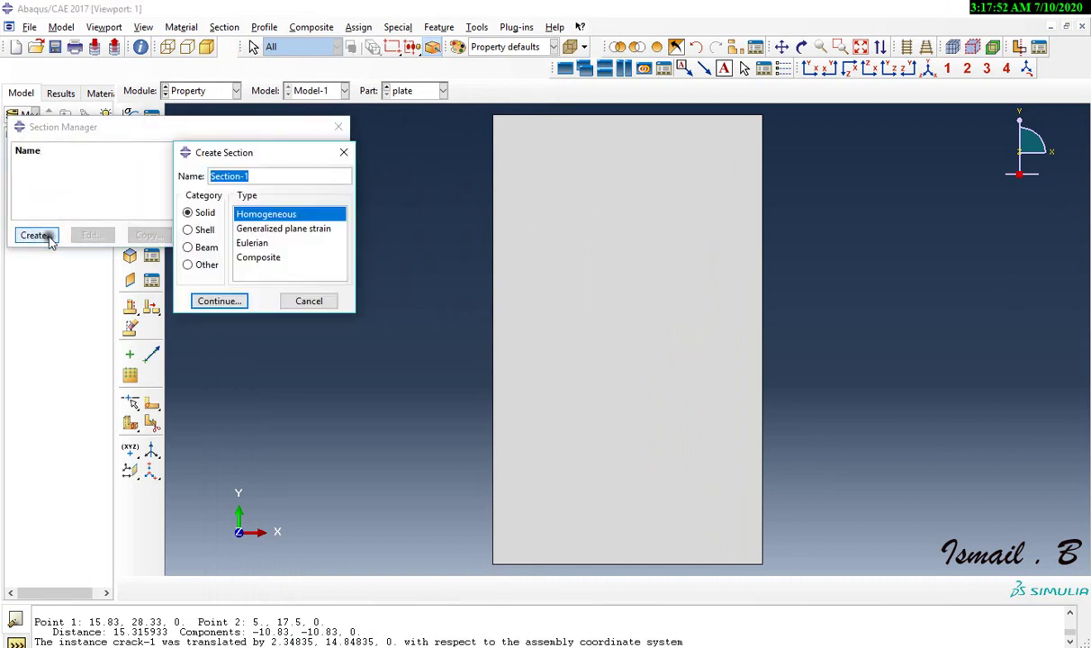
key(BackSpace)
text(m1)
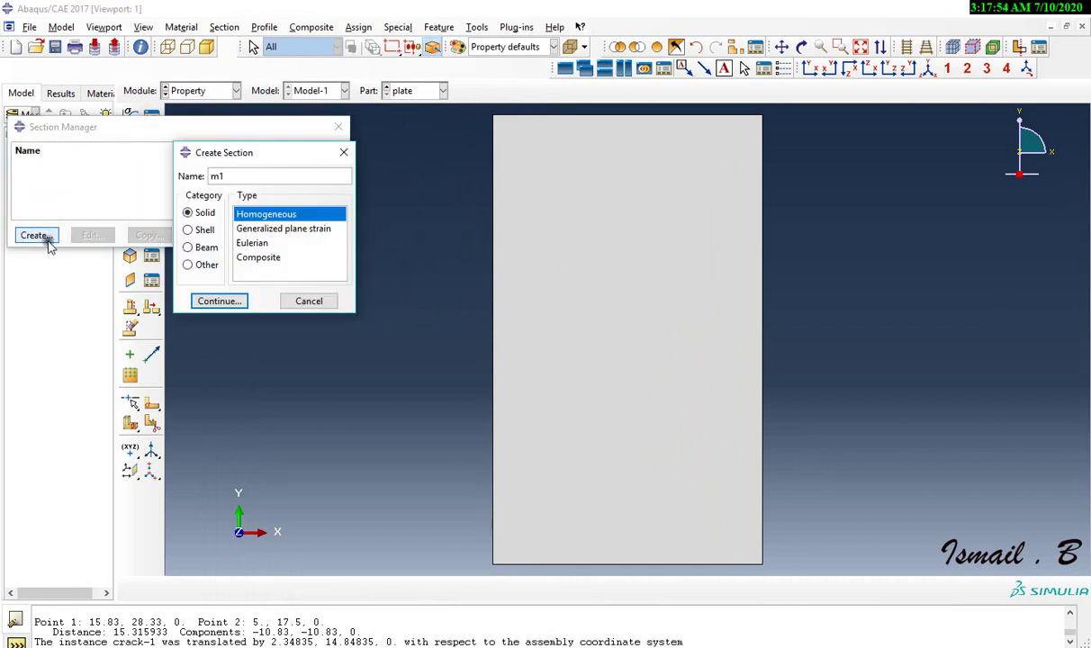
click(199, 303)
click(410, 244)
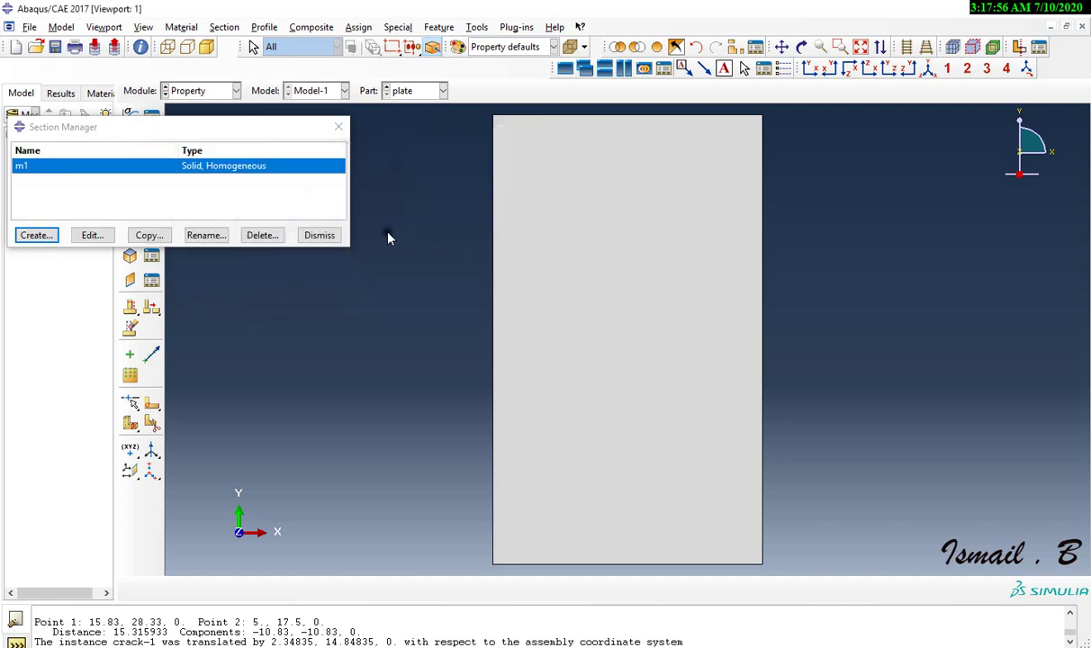
click(320, 235)
Assign section m1 to the whole plate region, creating a set for it
click(130, 164)
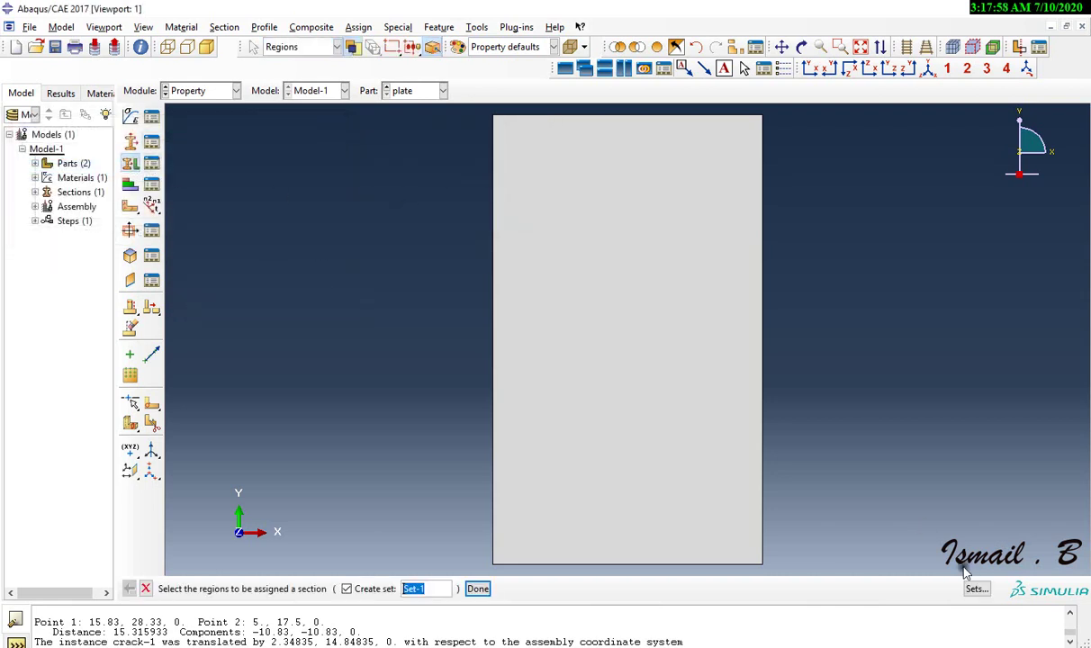
click(630, 540)
click(478, 587)
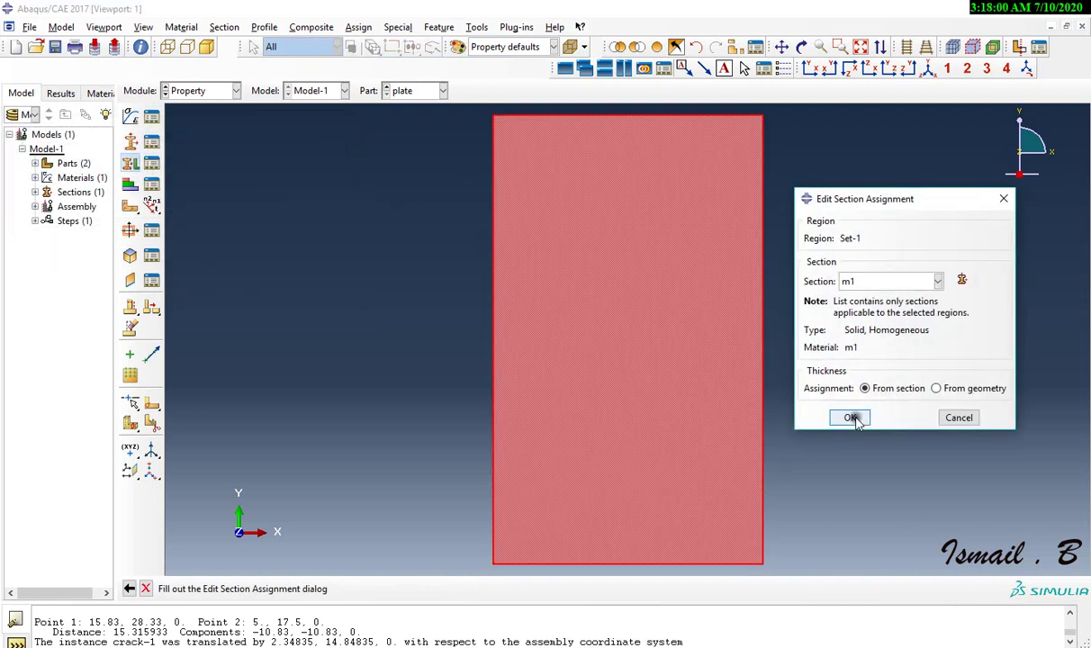
click(849, 417)
Create a Static, General step after Initial in the Step module, with automatic stabilization by specified dissipated energy fraction
click(207, 91)
click(192, 135)
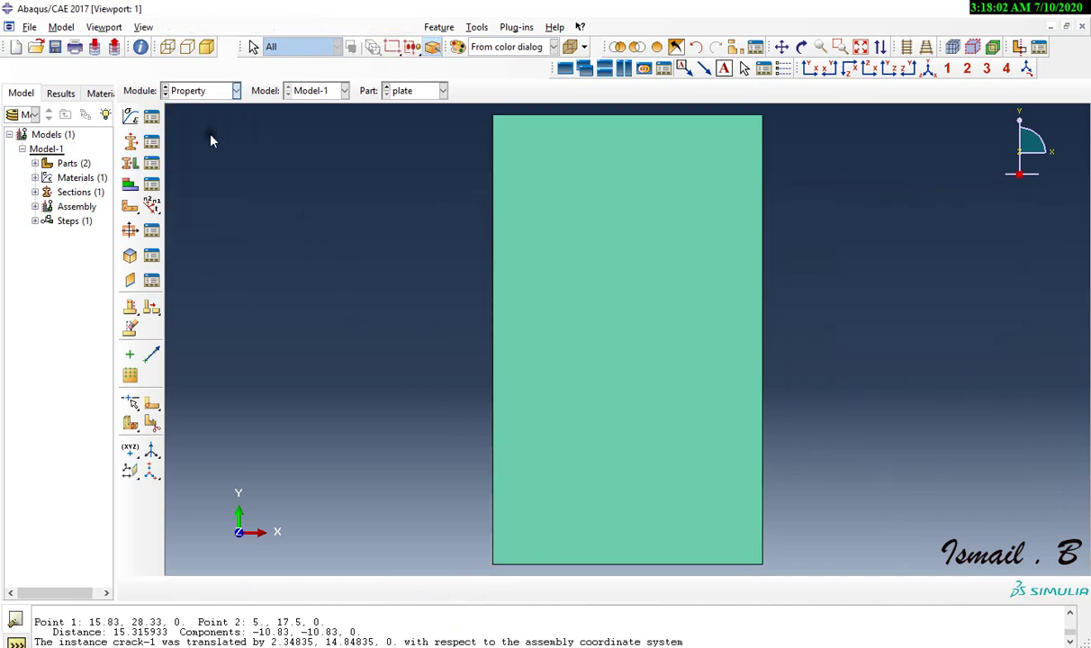
click(196, 93)
click(182, 151)
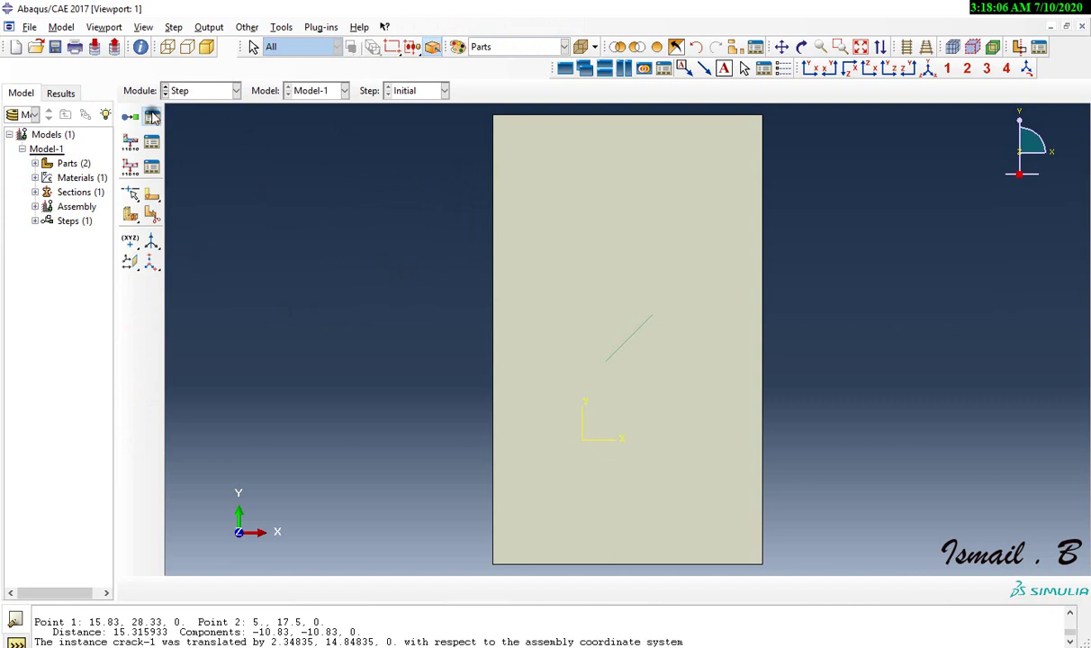
click(151, 116)
click(36, 348)
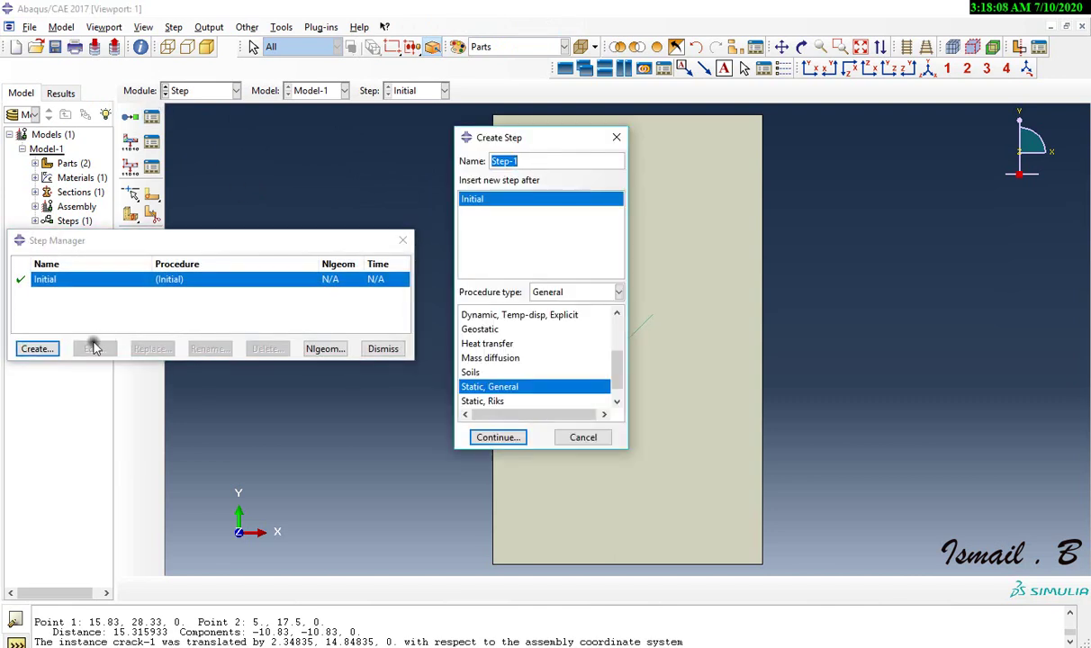
click(498, 437)
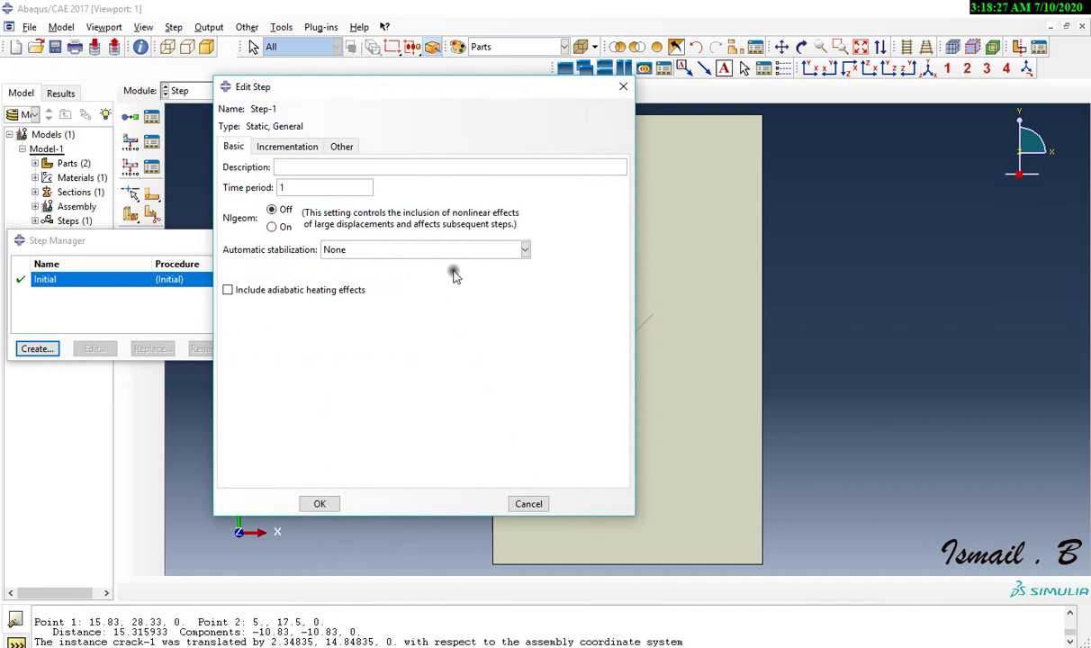
click(430, 251)
click(430, 251)
click(432, 251)
click(462, 284)
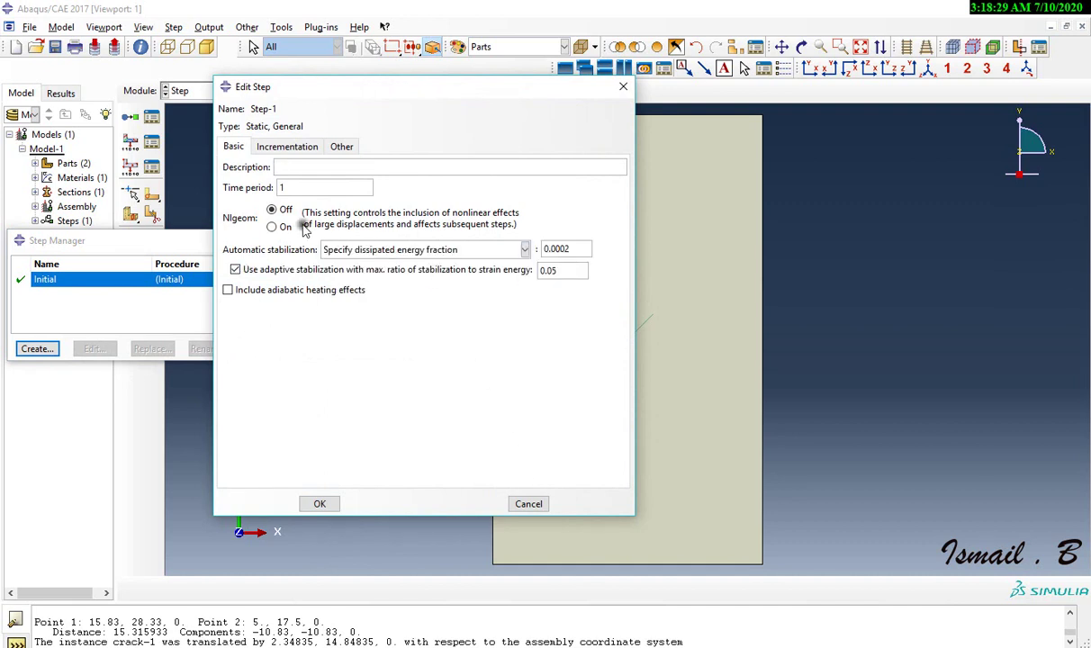
Set the step's maximum number of increments to 10000000, initial increment to 0.1 and minimum increment to 1E-009, and save it
click(288, 147)
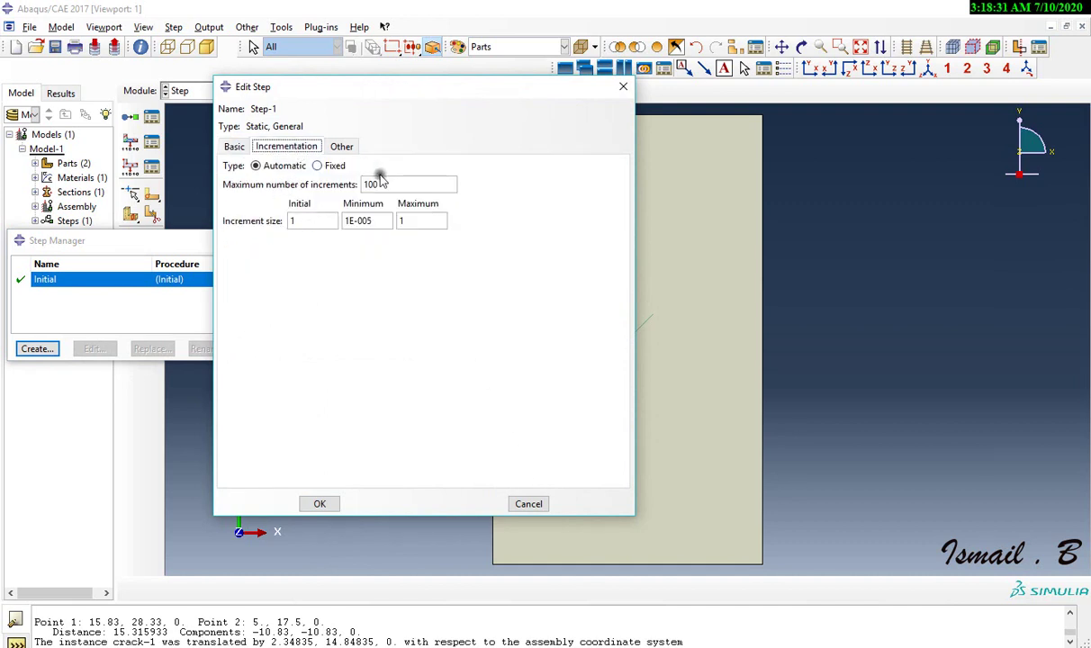
click(400, 186)
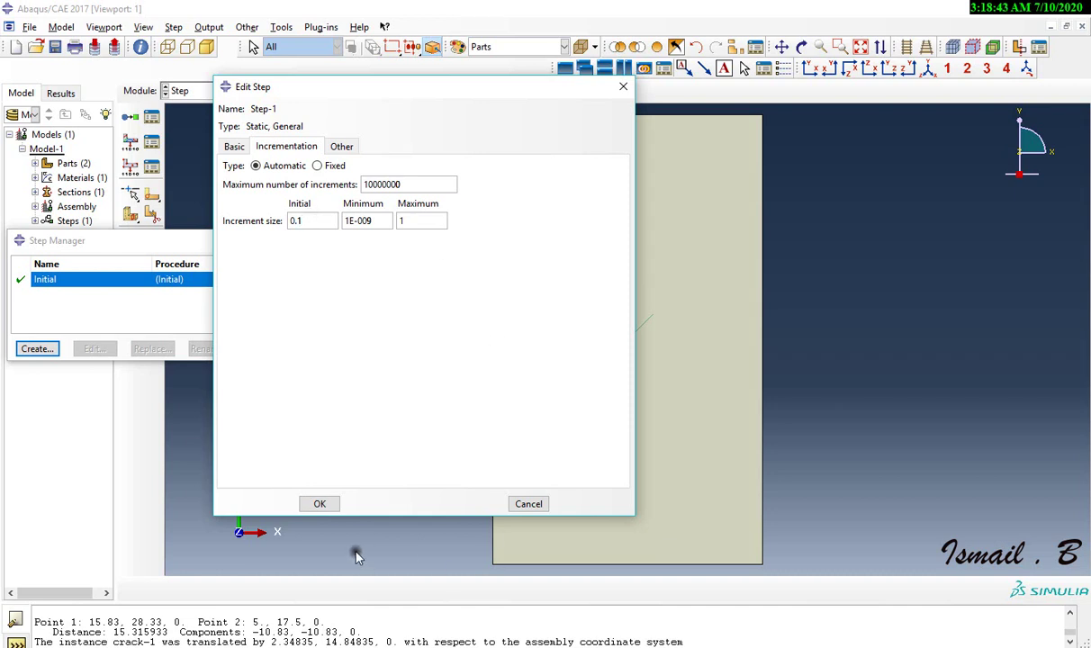
click(319, 503)
click(383, 348)
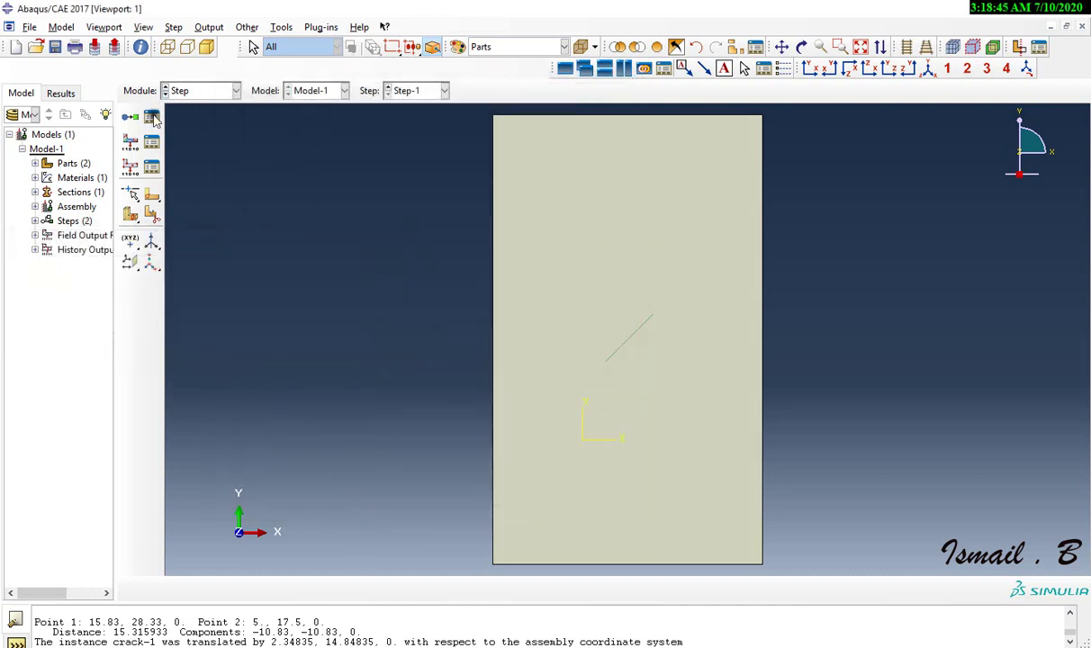
Add PHILSM, PSILSM, STATUS and STATUSXFEM to the output variables of field output request F-Output-1
click(151, 118)
click(89, 407)
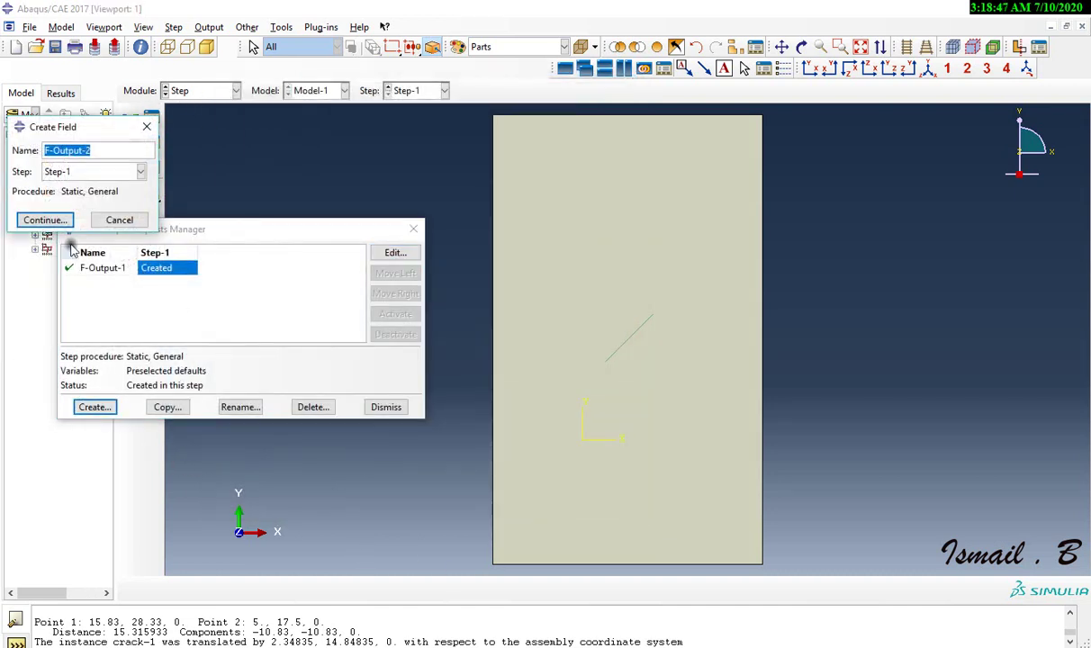
click(146, 127)
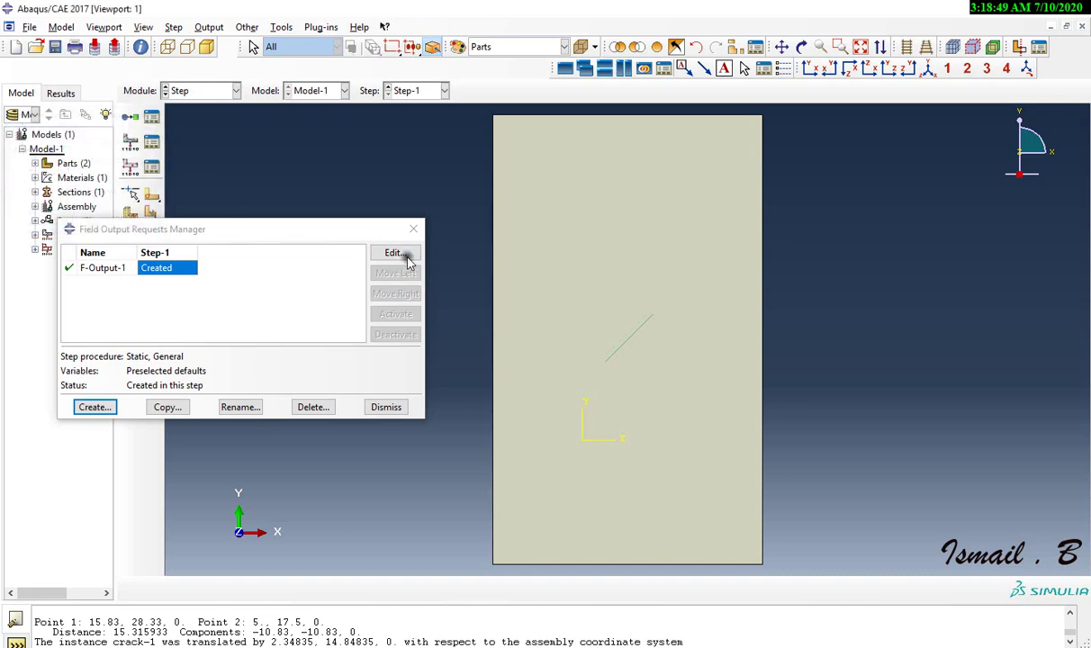
click(396, 253)
scroll(445, 343, down, 3)
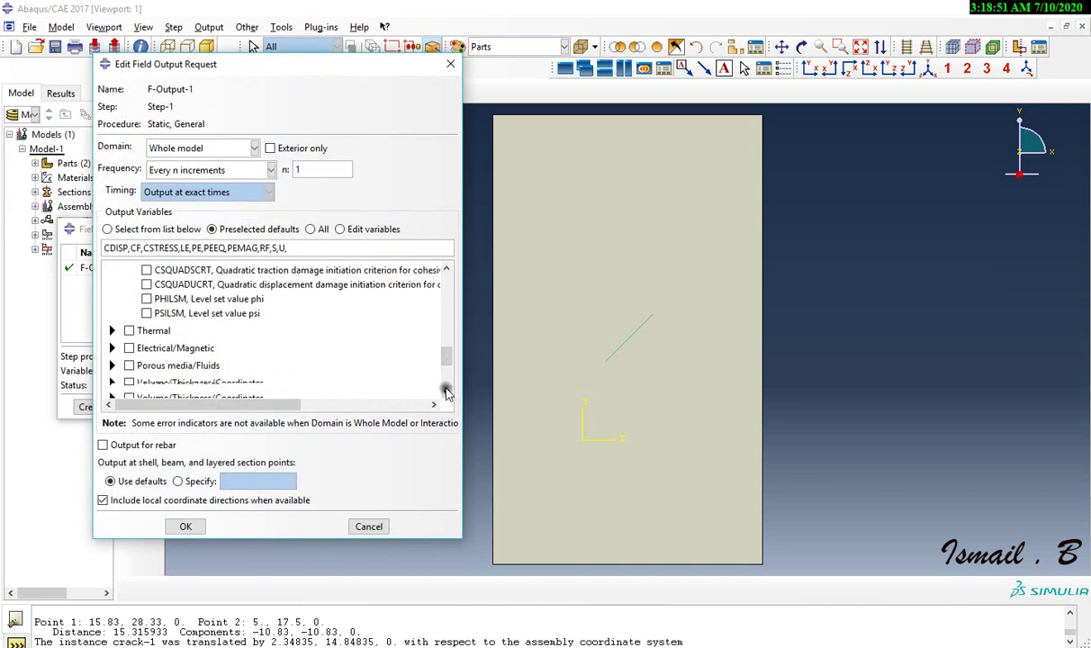
mouse_move(448, 361)
mouse_down()
mouse_move(448, 377)
mouse_move(446, 288)
mouse_move(450, 363)
mouse_up()
click(146, 388)
click(387, 374)
click(234, 320)
click(225, 303)
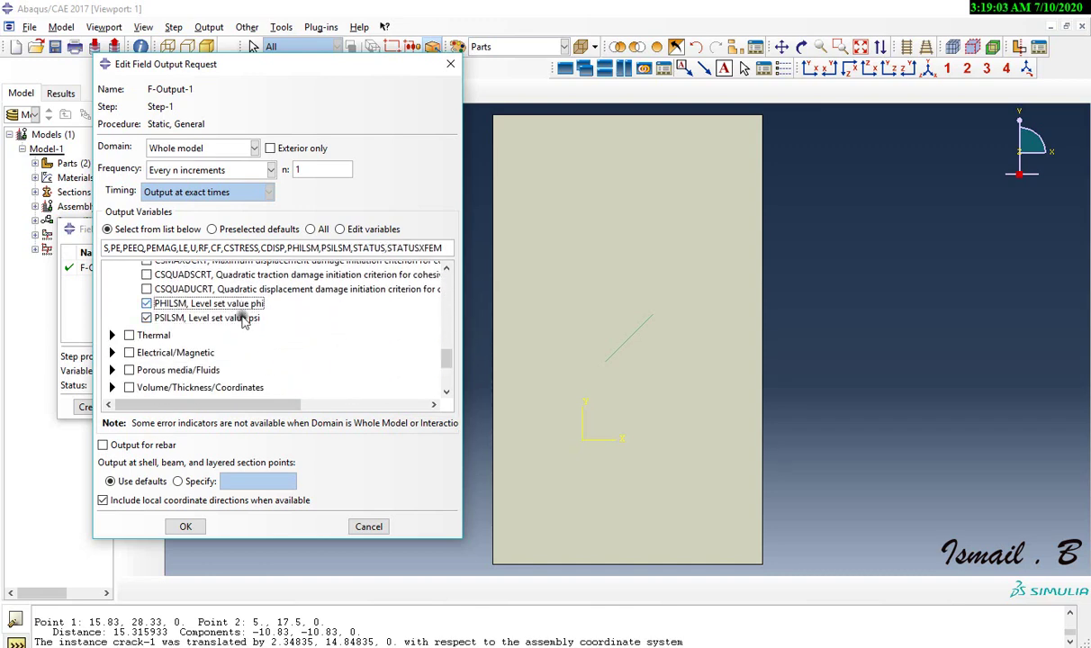
click(186, 526)
click(389, 407)
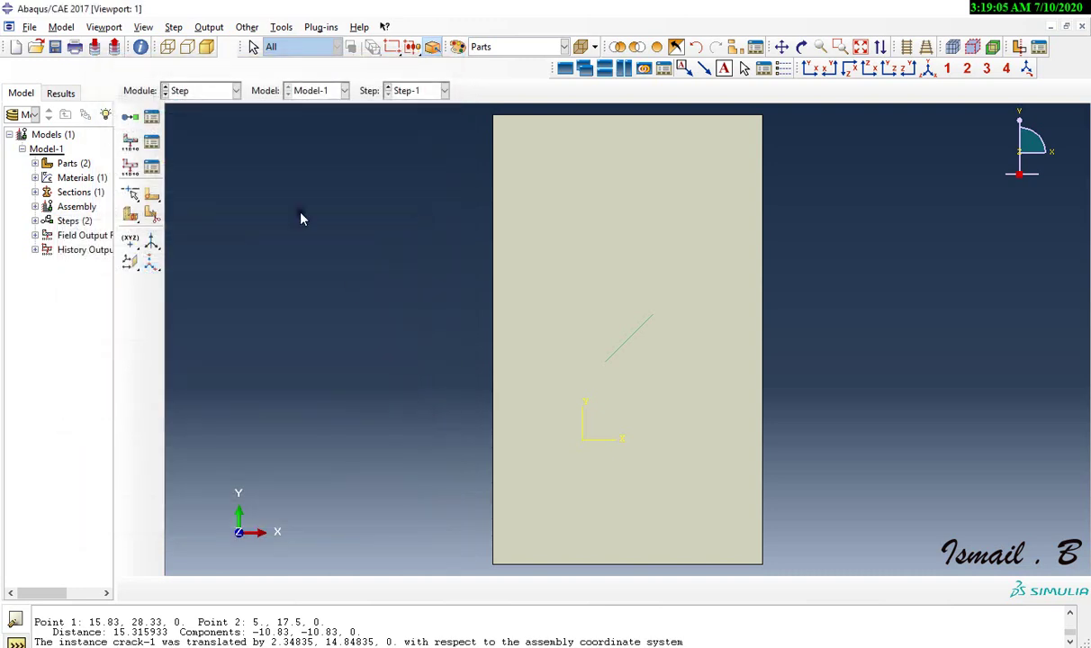
Specify the general solution controls for Step-1 and set the time incrementation parameter I_A to 40
click(247, 27)
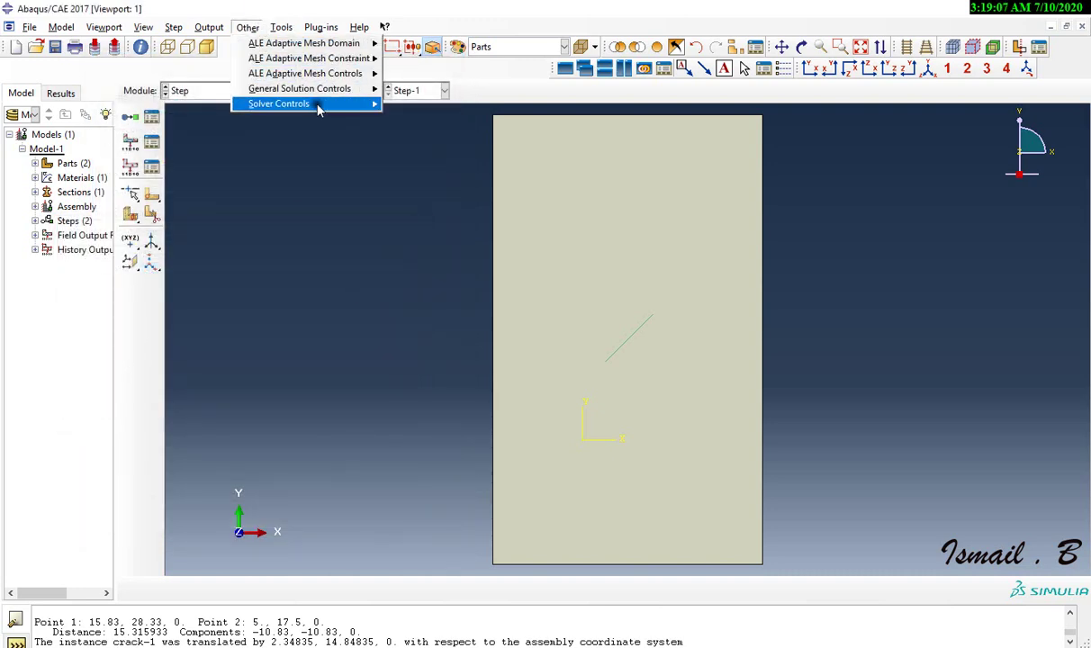
mouse_move(317, 97)
mouse_move(433, 105)
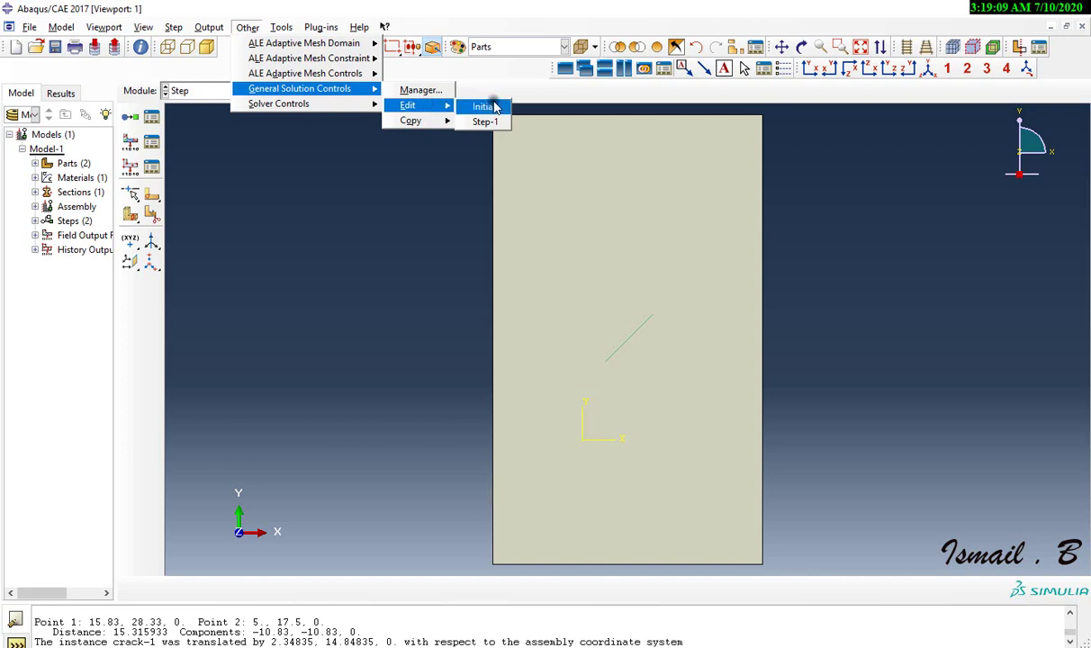
click(494, 121)
click(126, 255)
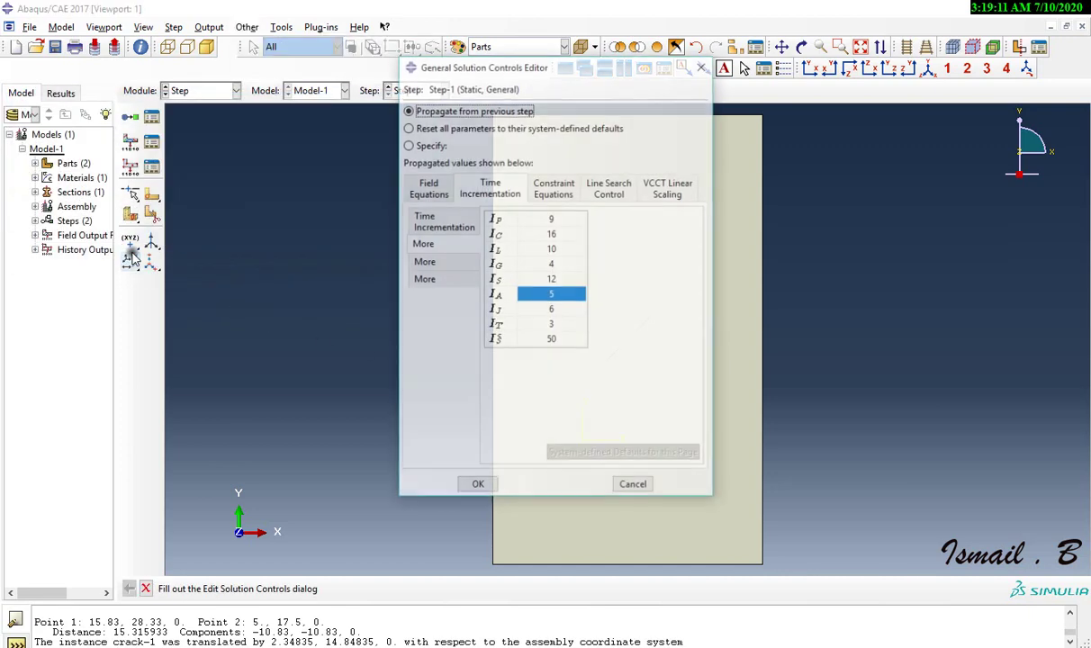
click(407, 144)
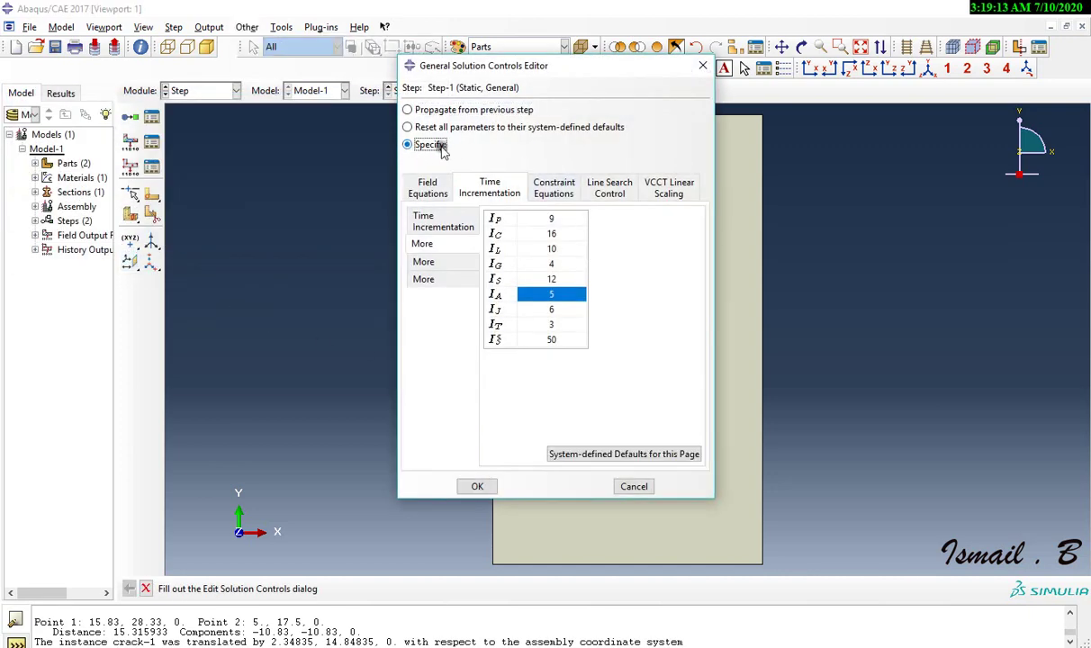
click(426, 187)
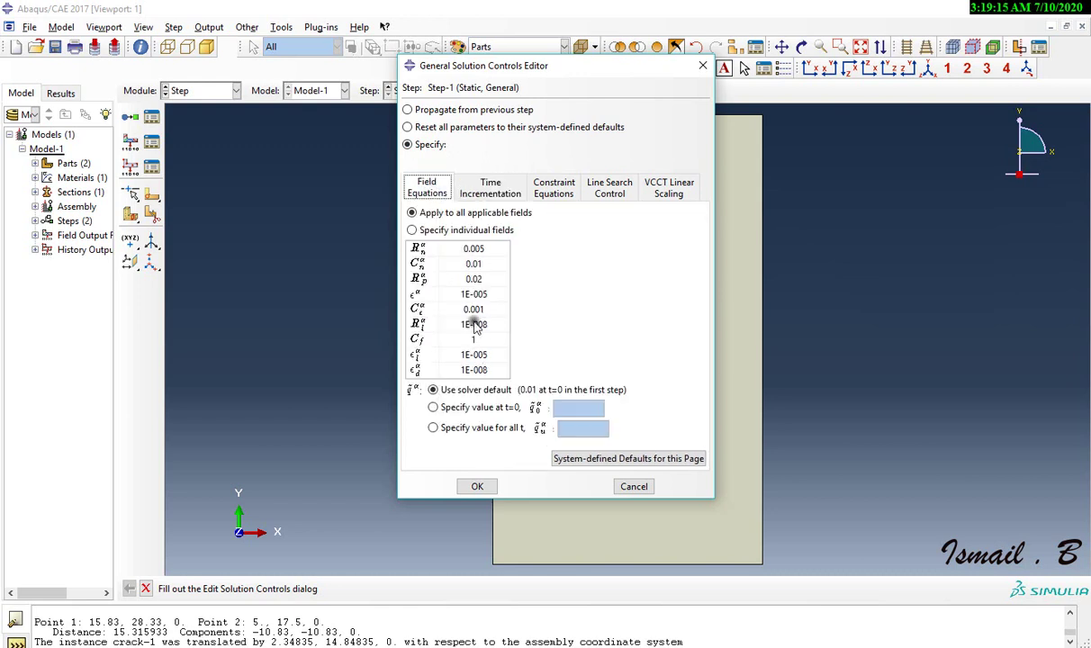
click(491, 185)
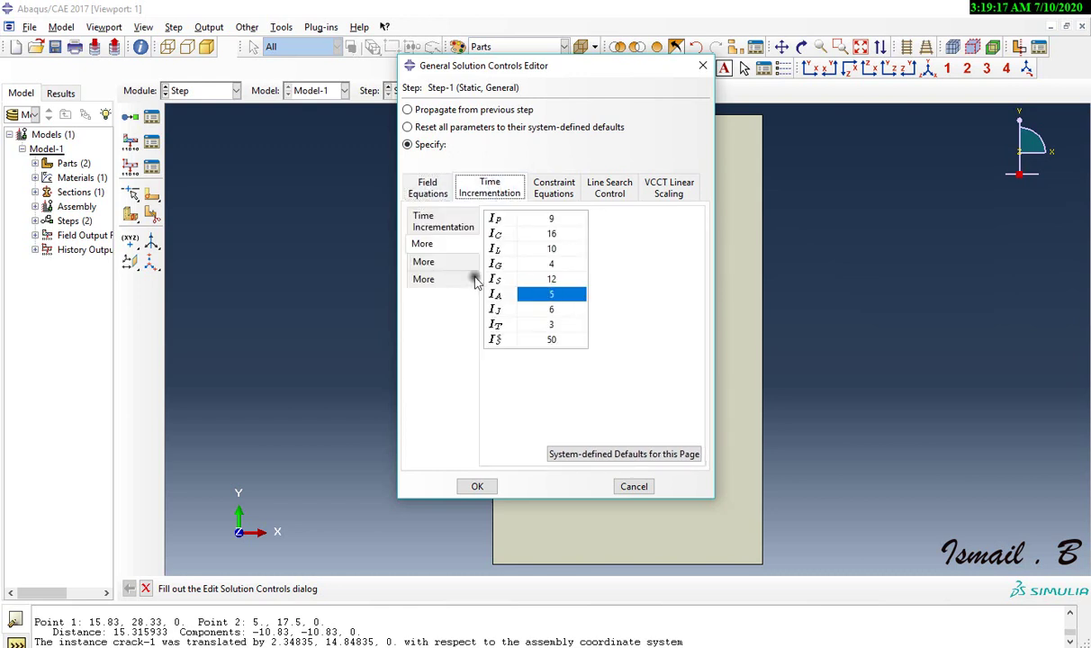
click(562, 292)
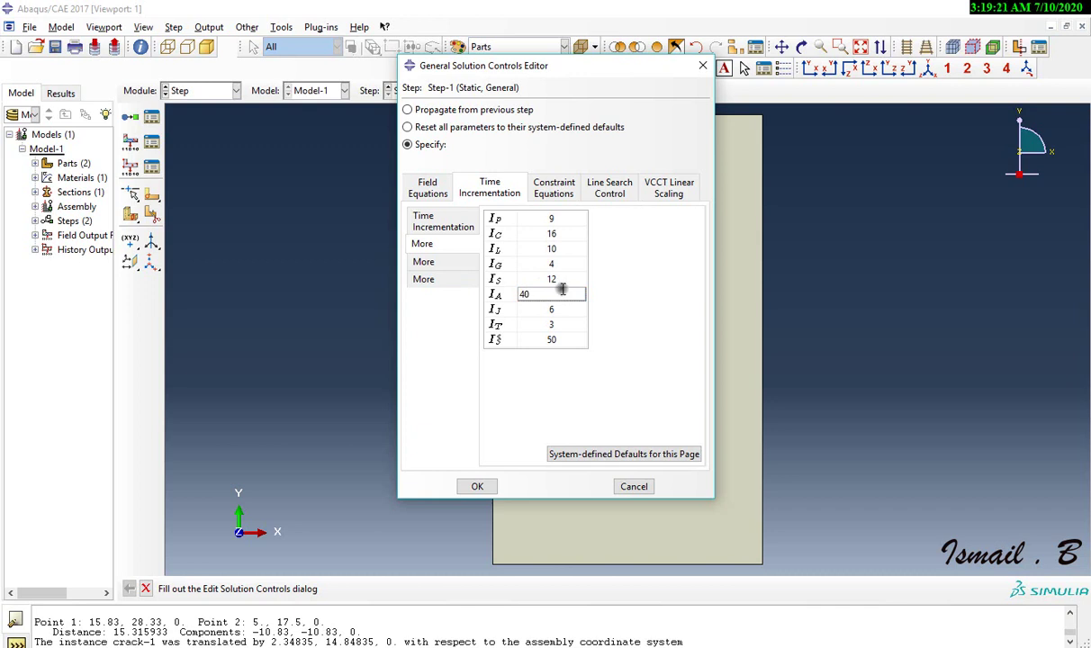
Set the time incrementation parameters I_0 to 40 and I_R to 80, and save the solution controls
click(497, 183)
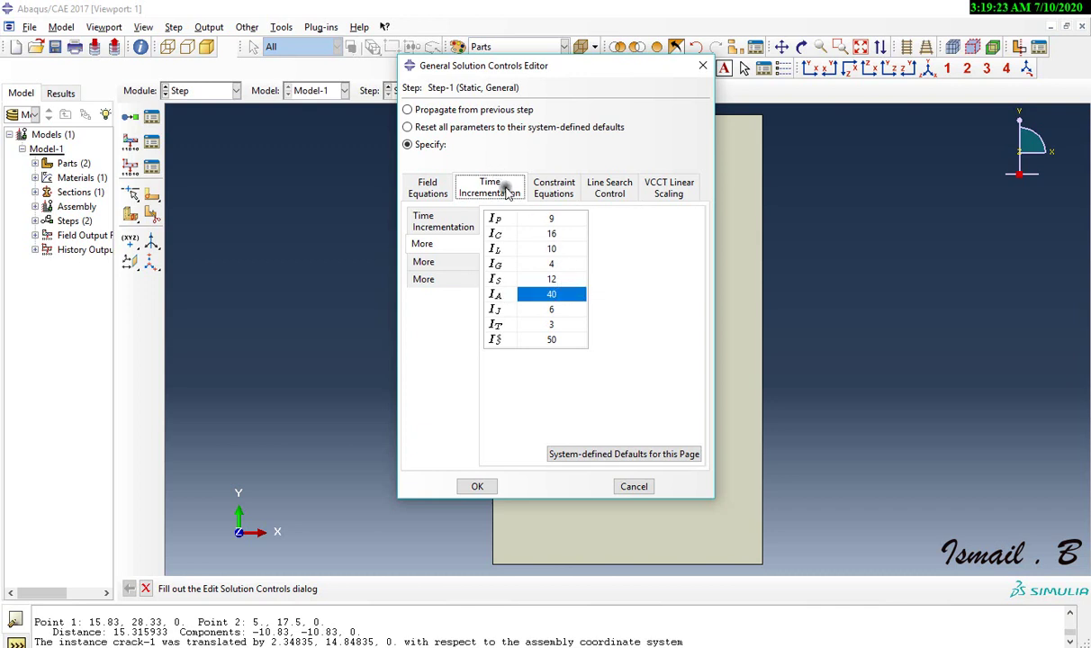
click(430, 188)
click(489, 187)
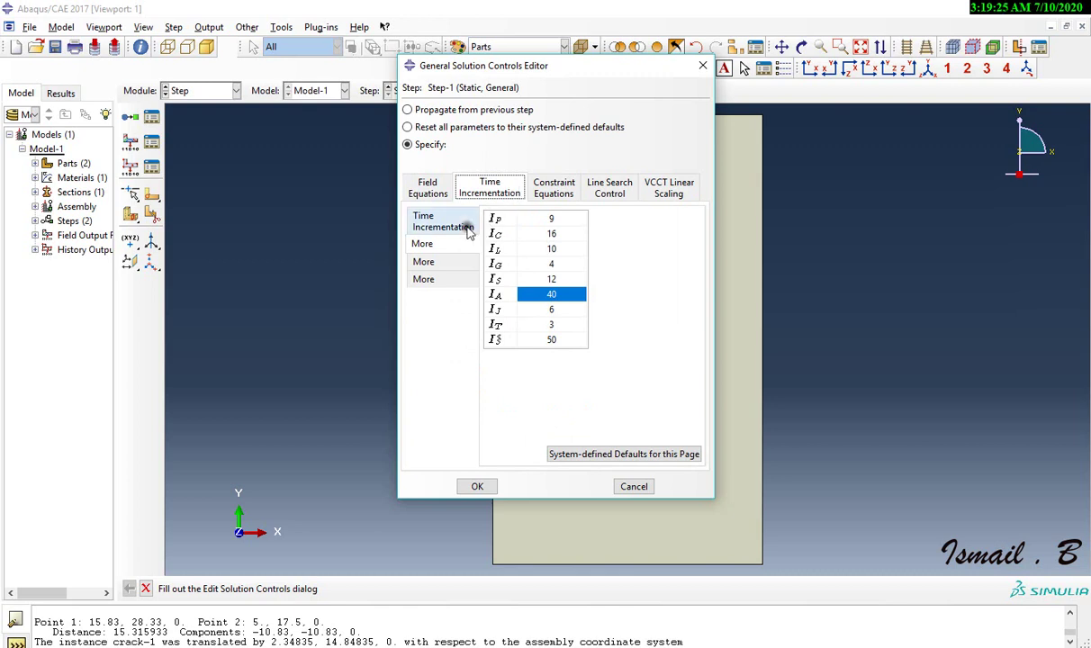
click(455, 221)
double_click(543, 236)
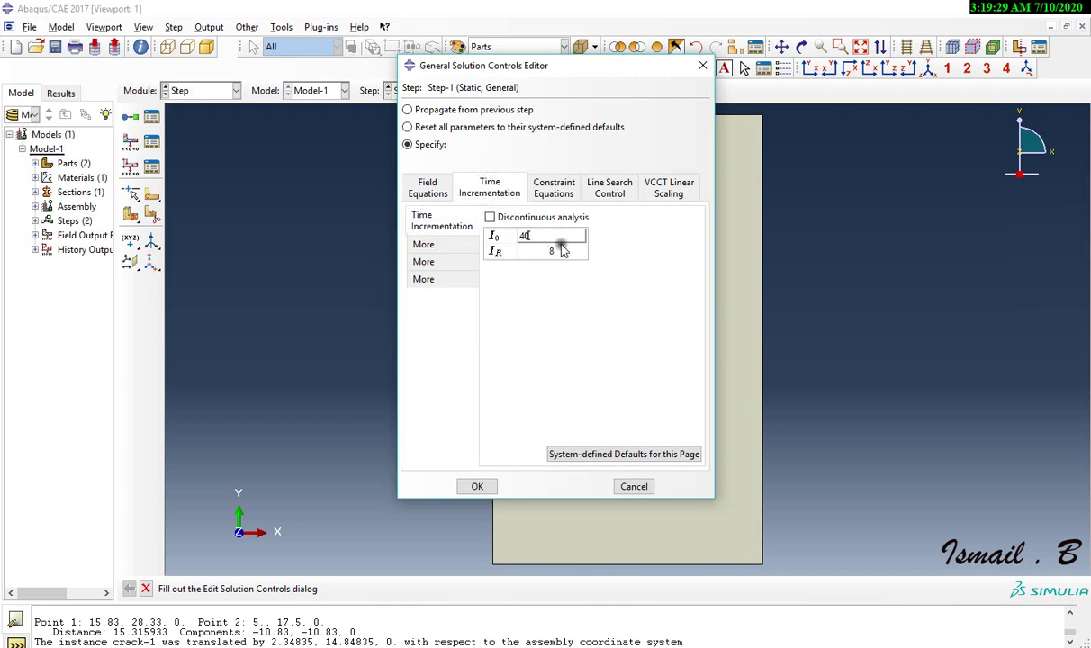
double_click(543, 252)
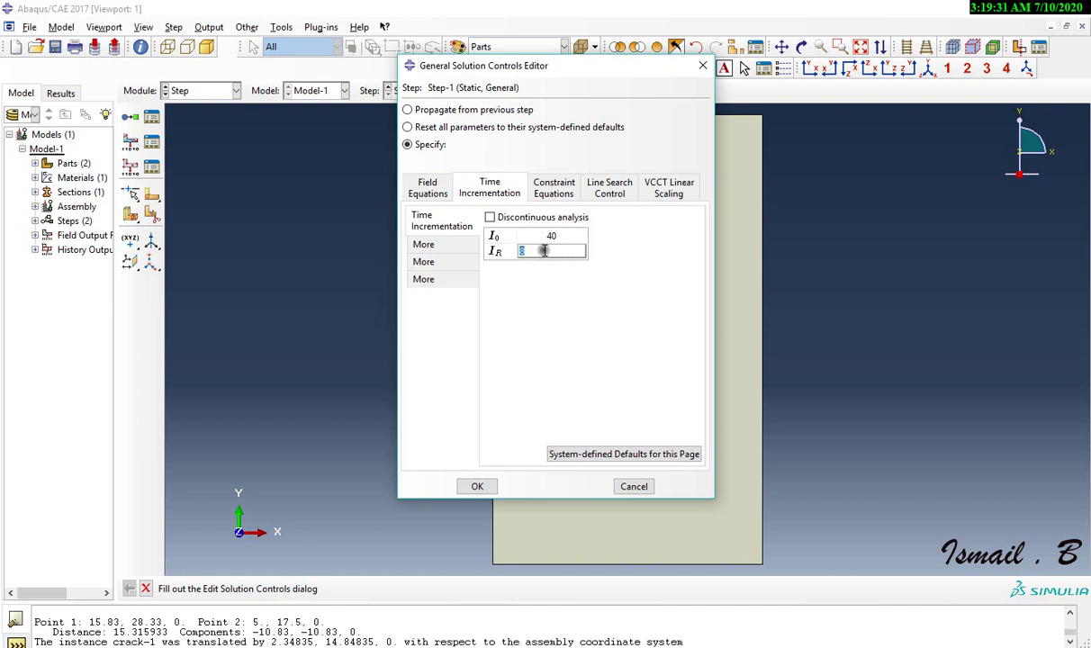
text(80)
click(479, 486)
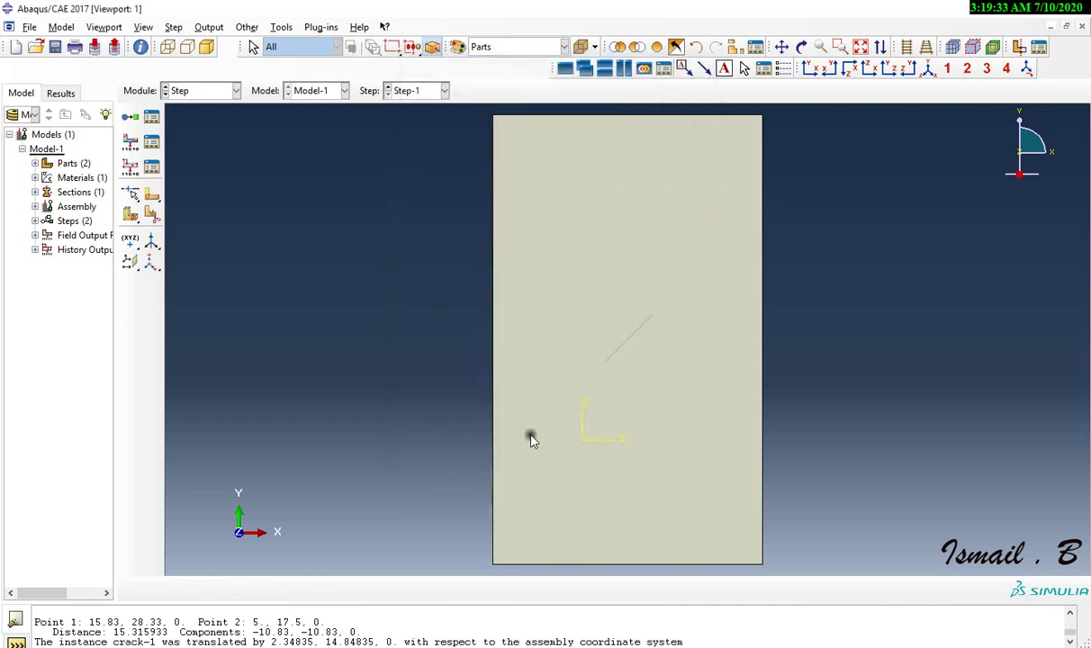
Create an XFEM crack in the Interaction module with the plate as its crack domain, and enable a crack location
click(212, 91)
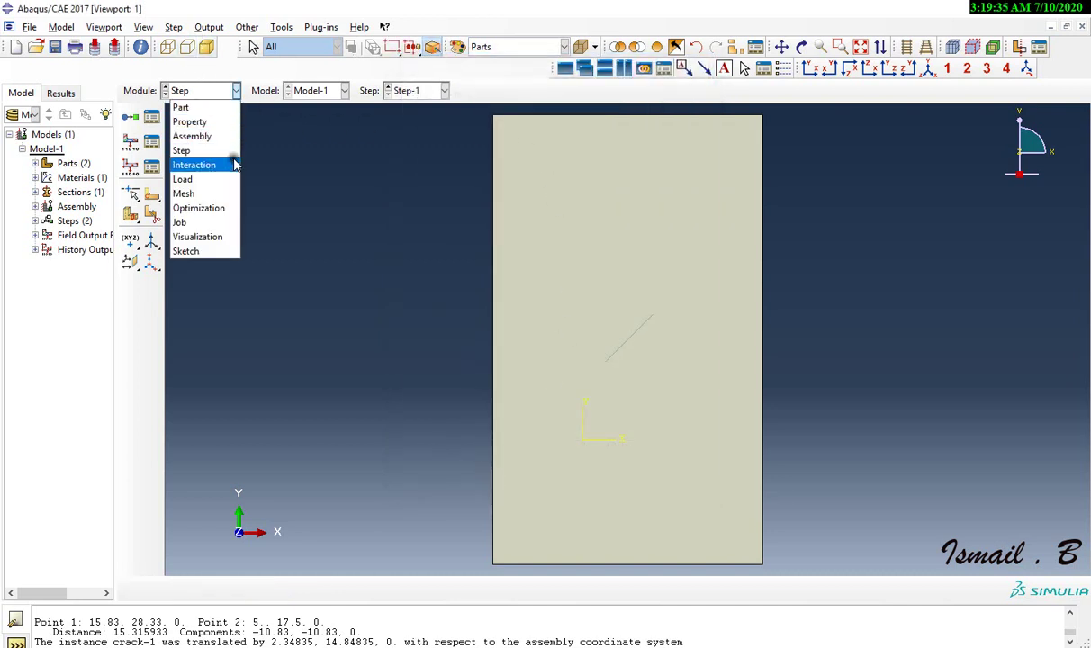
click(234, 165)
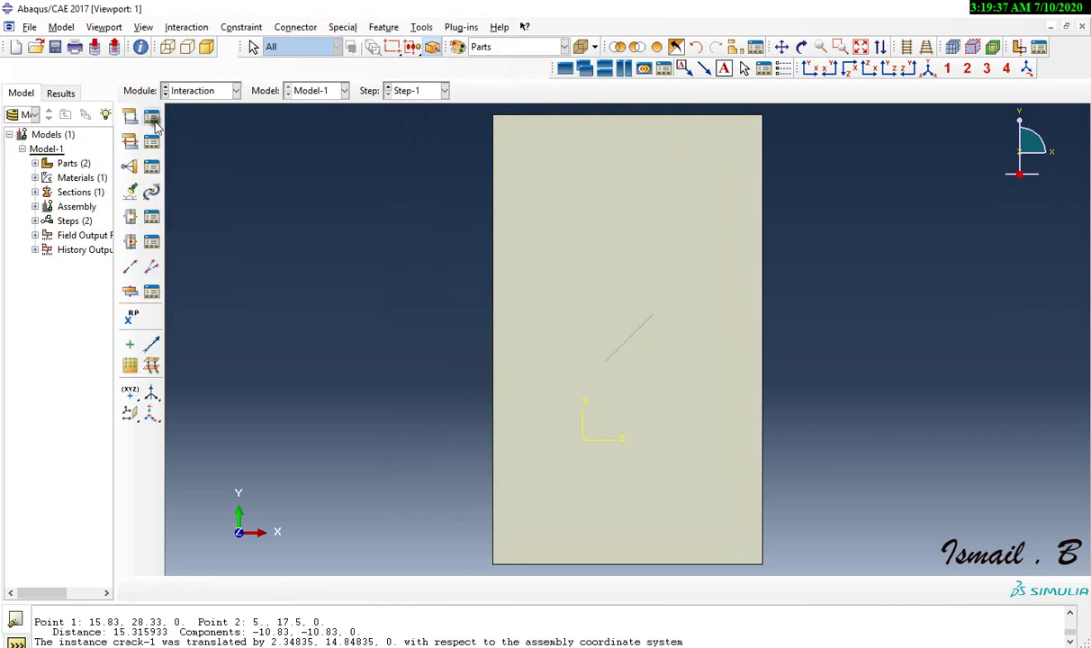
click(342, 27)
mouse_move(410, 58)
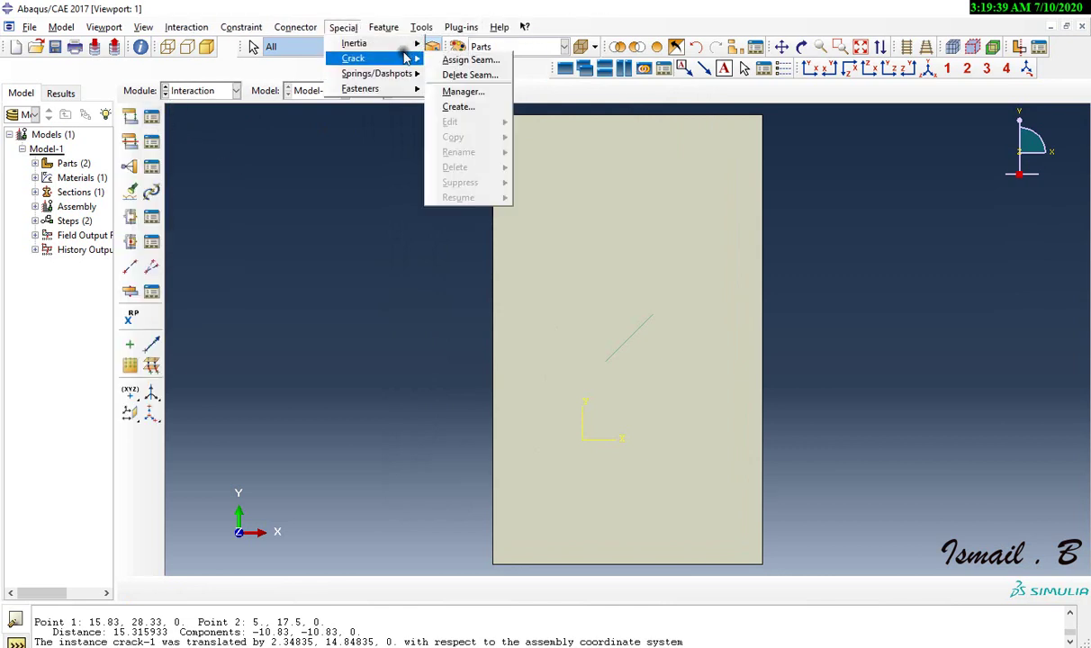
click(498, 107)
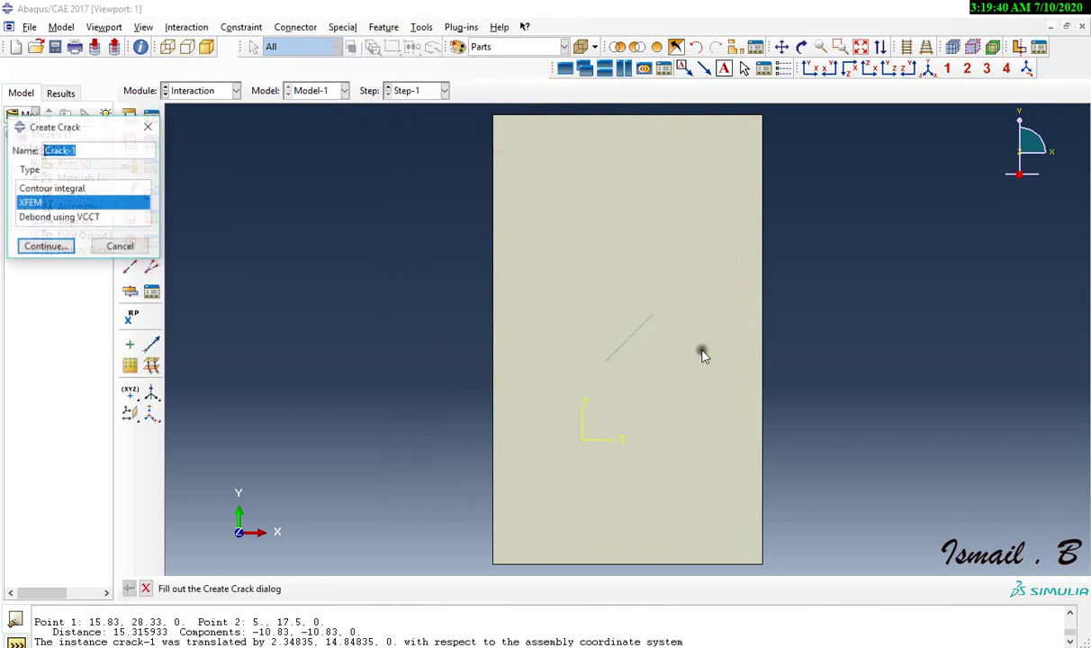
click(72, 251)
click(657, 214)
click(65, 252)
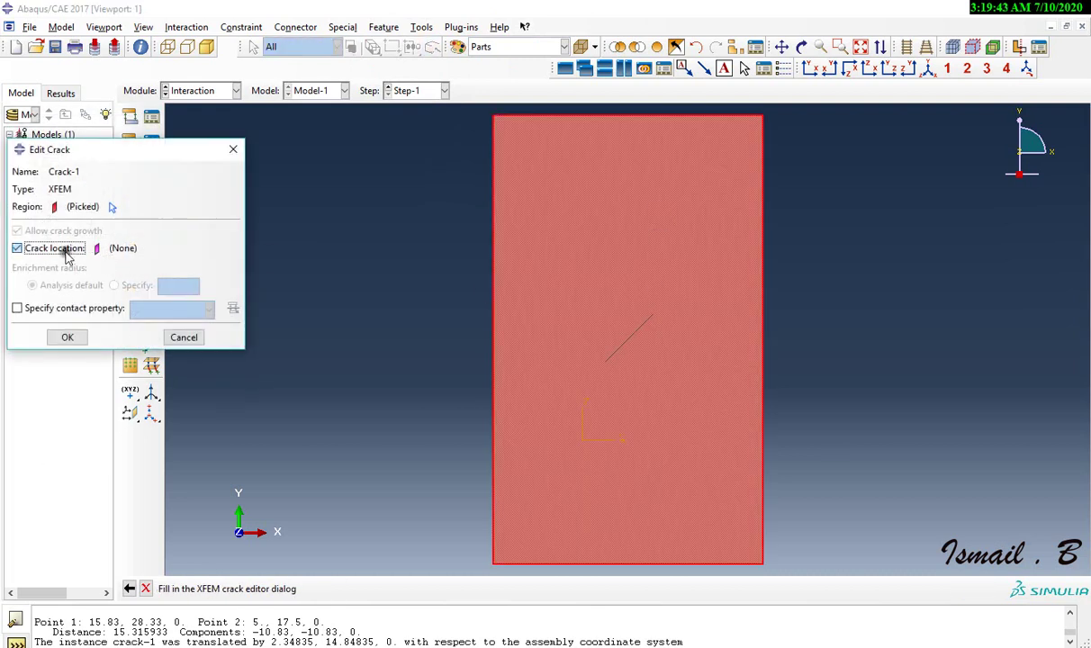
Start picking the crack location and display only the crack-1 instance in the viewport
click(144, 249)
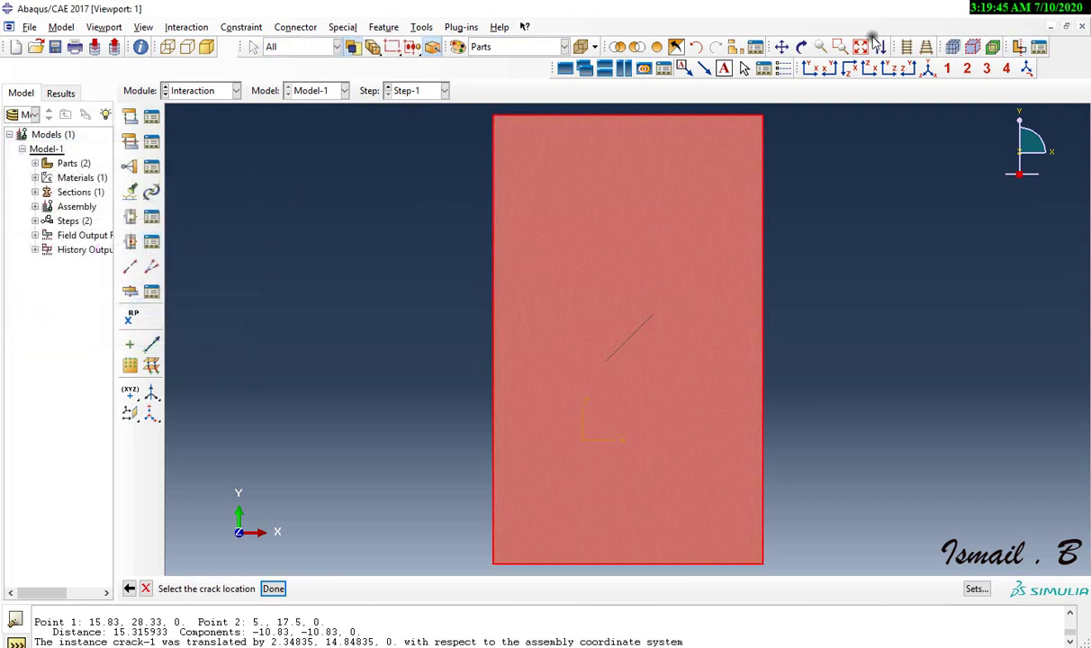
click(723, 47)
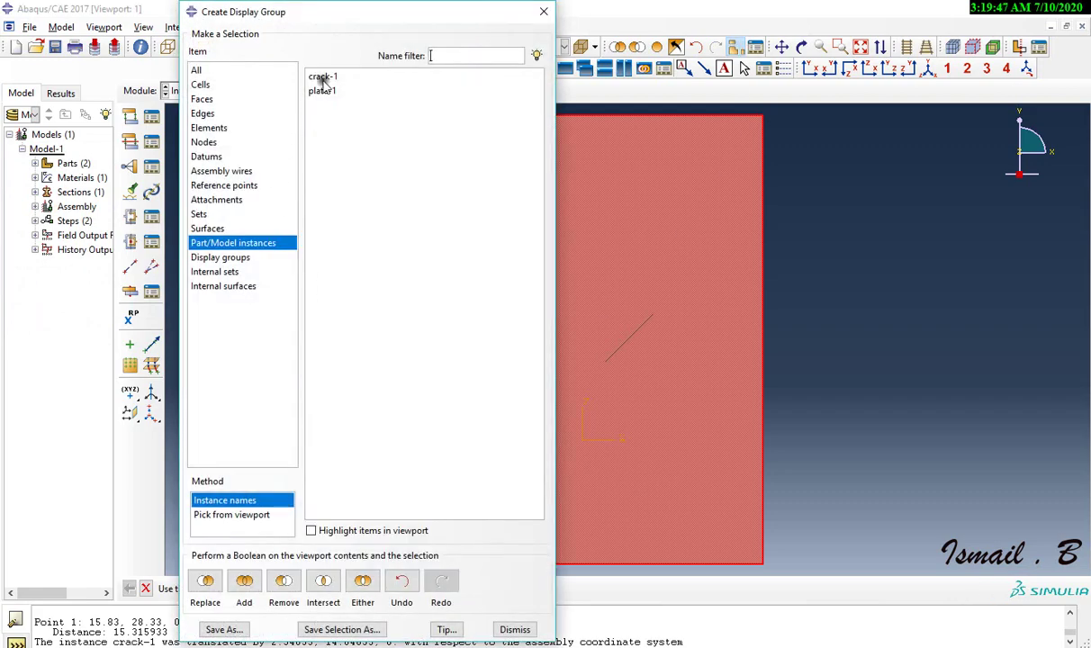
click(321, 77)
click(205, 583)
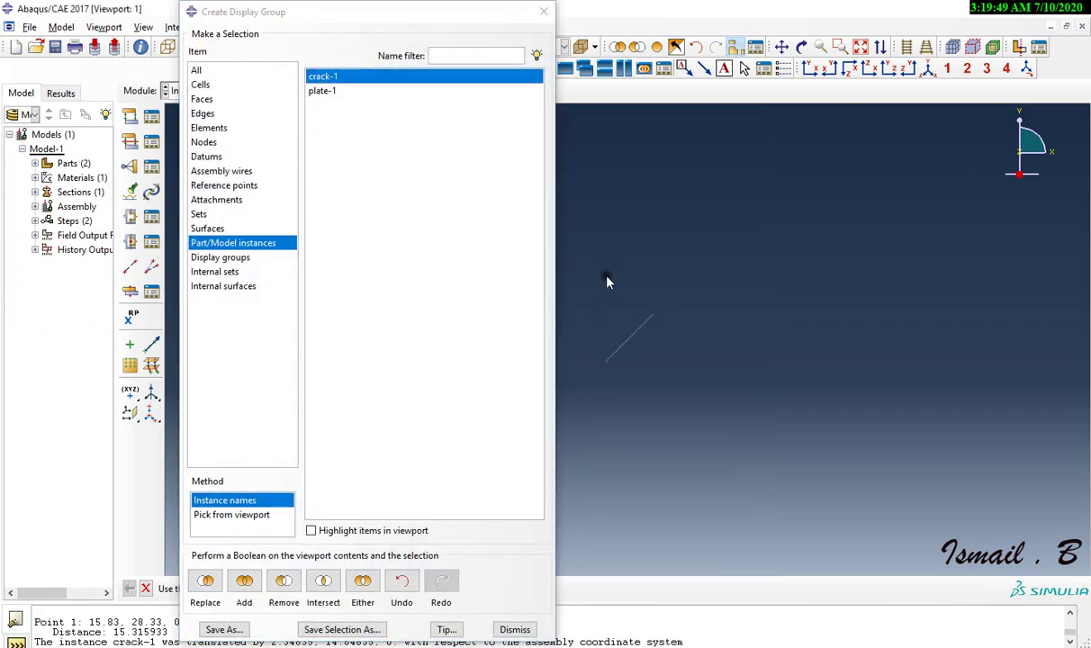
click(542, 10)
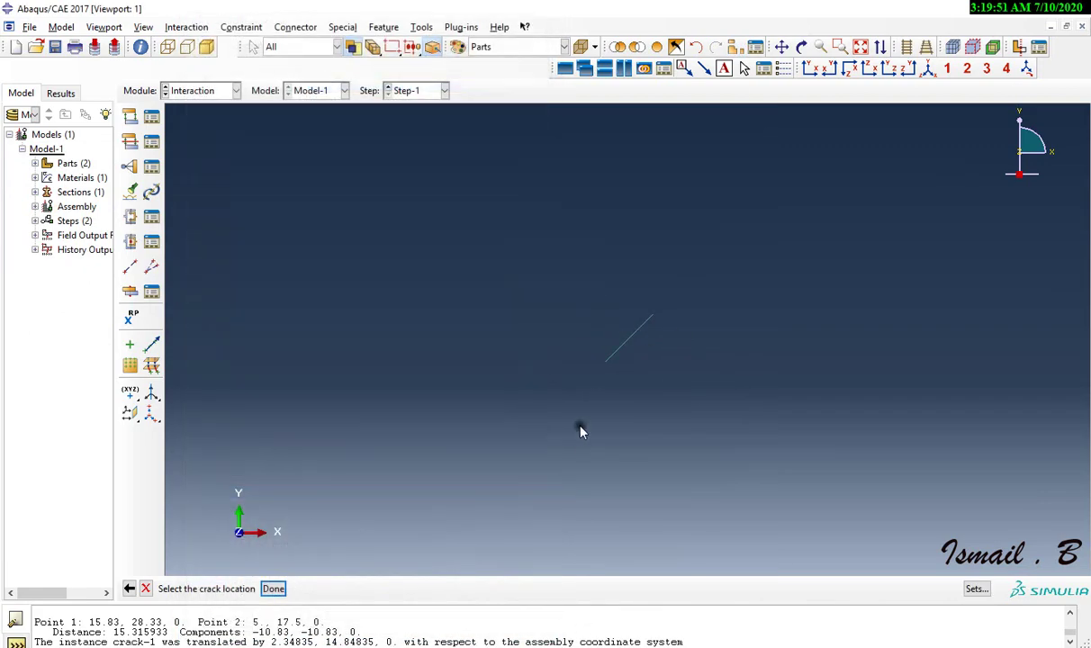
Assign the inclined crack line as the crack location and save the XFEM crack
drag(545, 282, 915, 504)
click(273, 589)
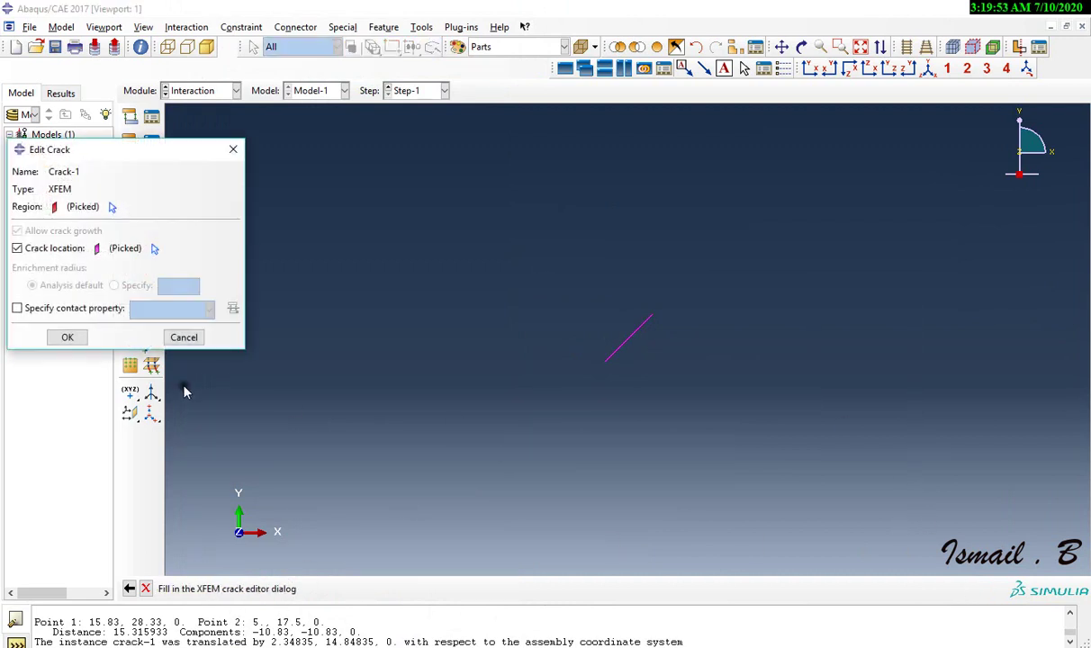
click(71, 337)
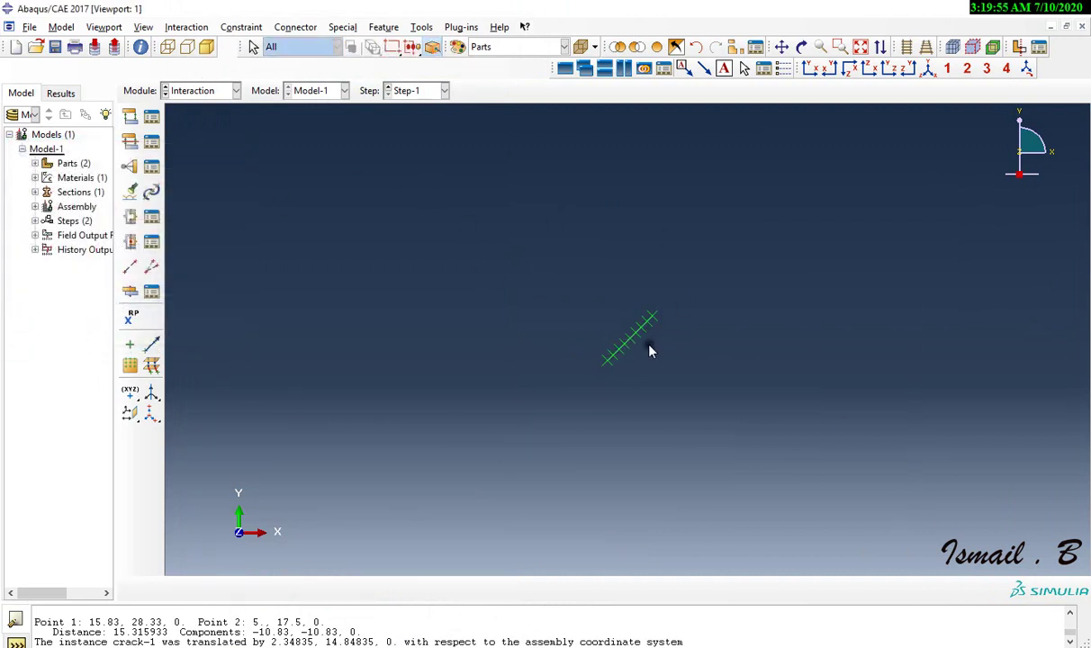
Inspect the crack line up close, and restore the display of all part instances
click(838, 46)
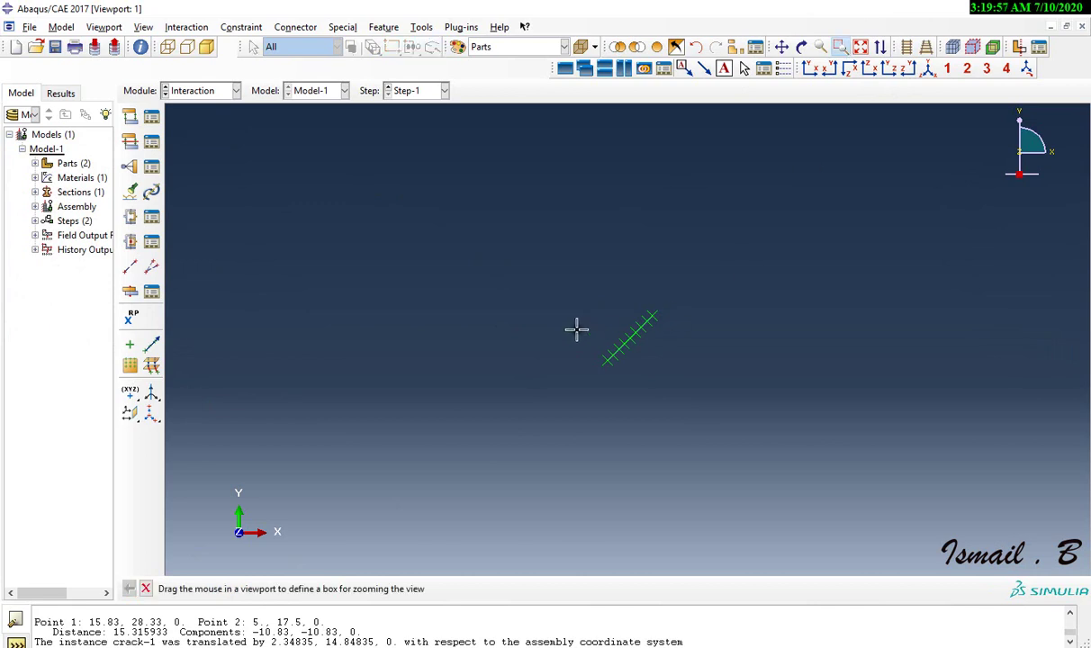
drag(549, 315, 798, 456)
drag(390, 195, 786, 327)
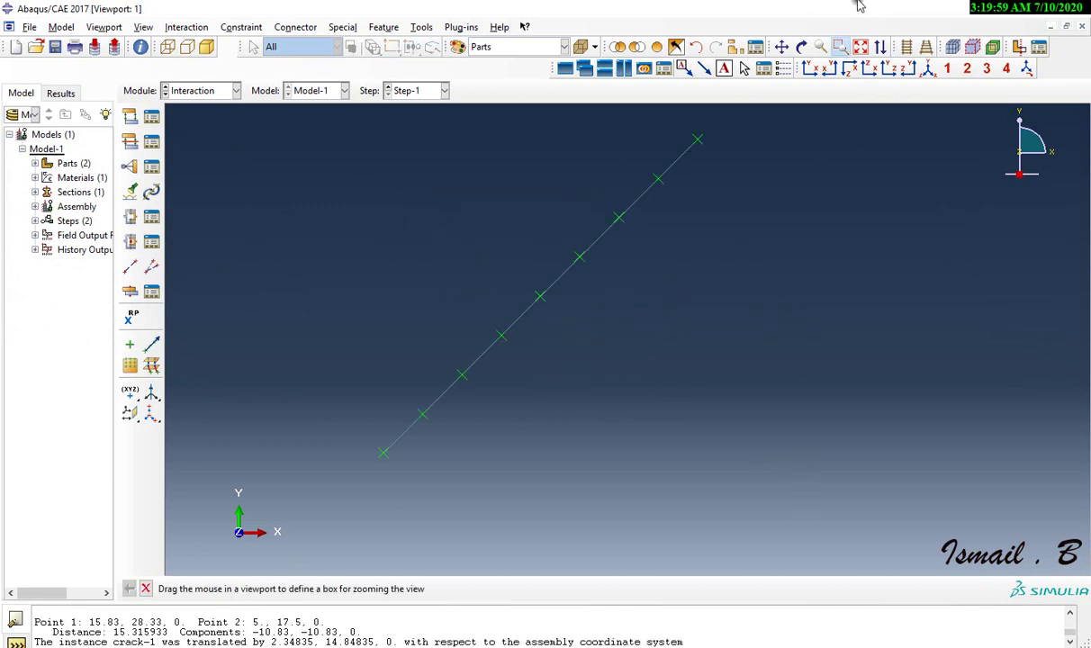
drag(744, 466, 336, 127)
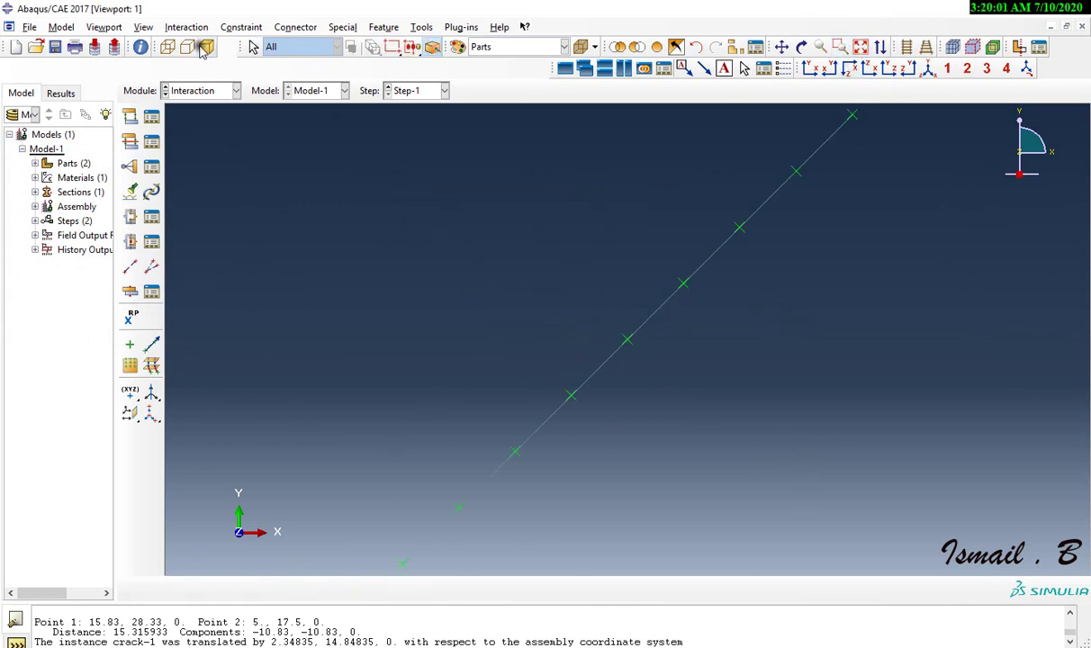
click(656, 46)
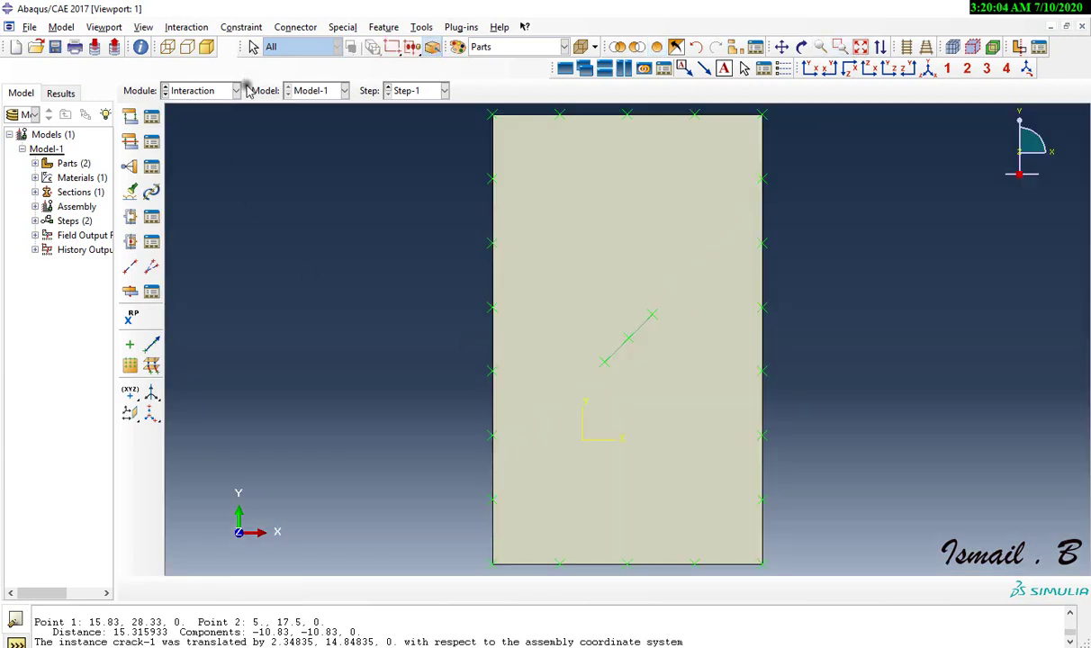
Start a mechanical Displacement/Rotation boundary condition in the Initial step, working in the Load module
click(189, 90)
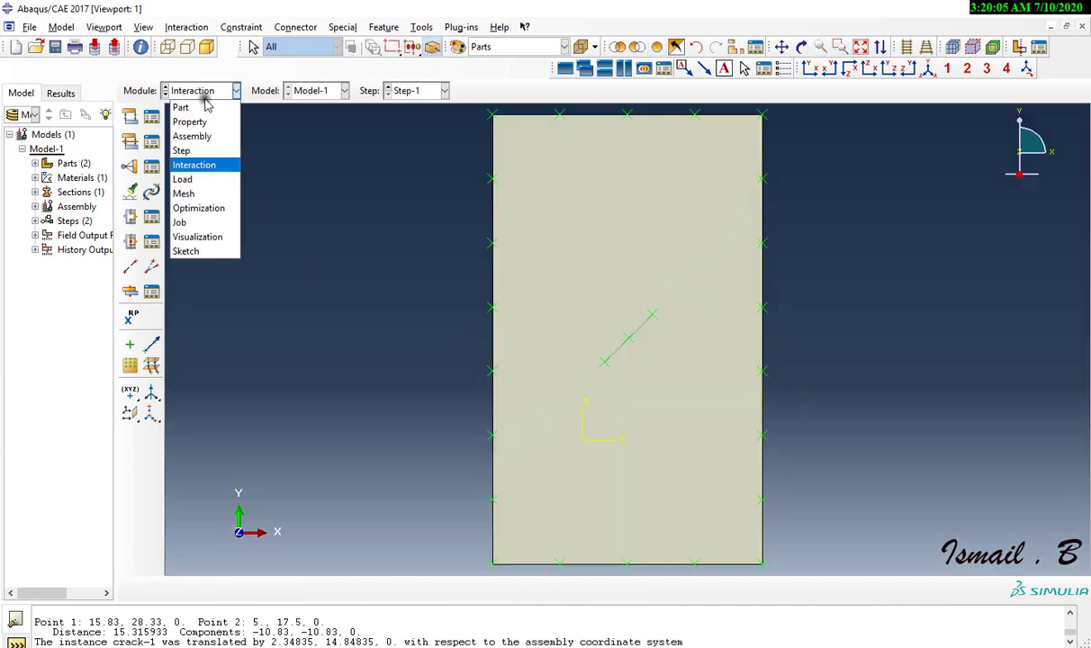
click(210, 175)
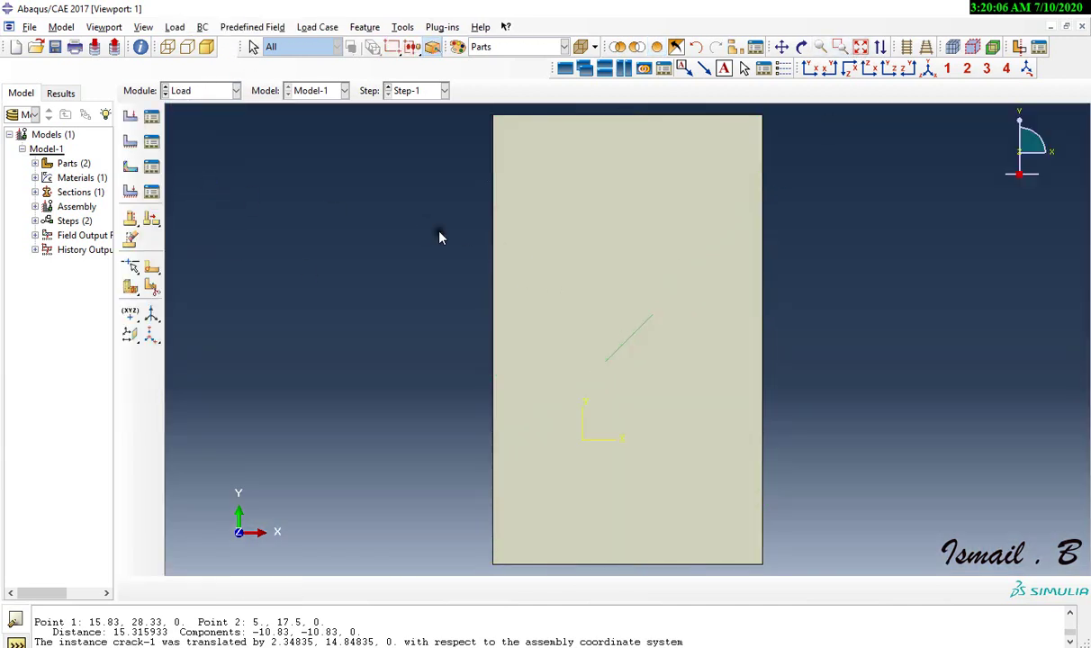
click(151, 141)
click(118, 327)
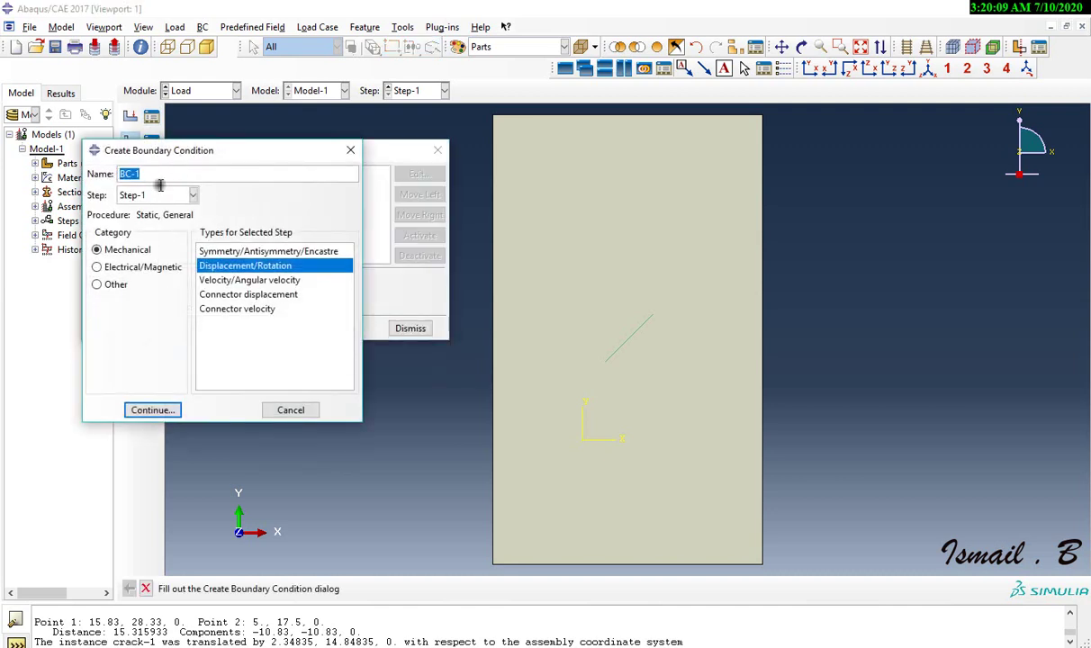
click(160, 195)
click(169, 213)
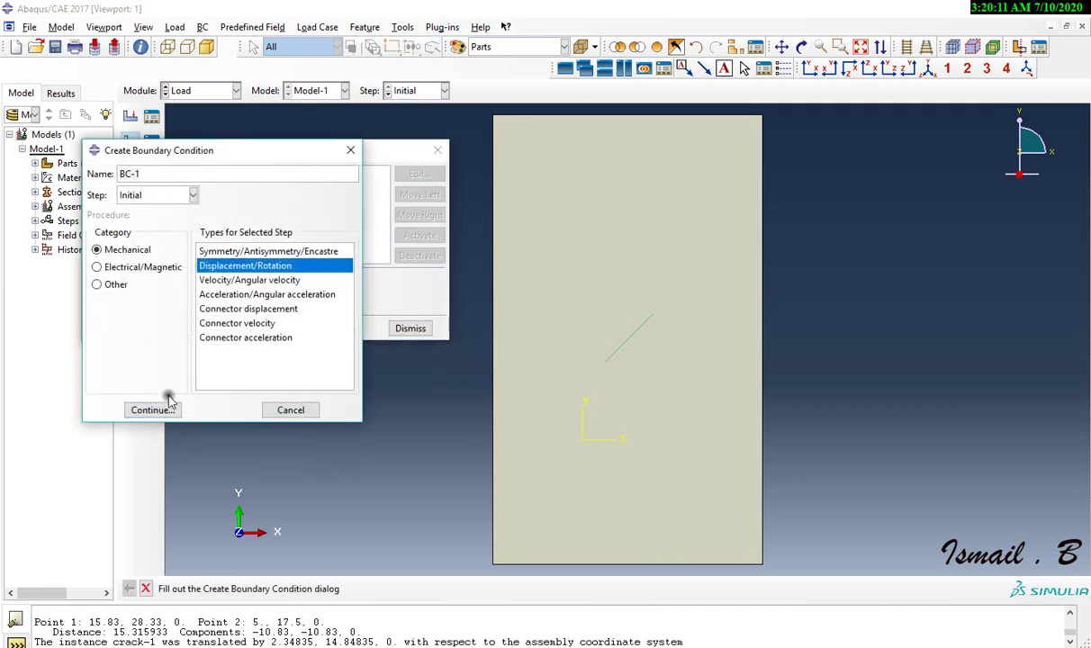
click(152, 409)
Apply the boundary condition to the plate's bottom edge, creating a set for it, and constrain U1, U2 and UR3
click(621, 565)
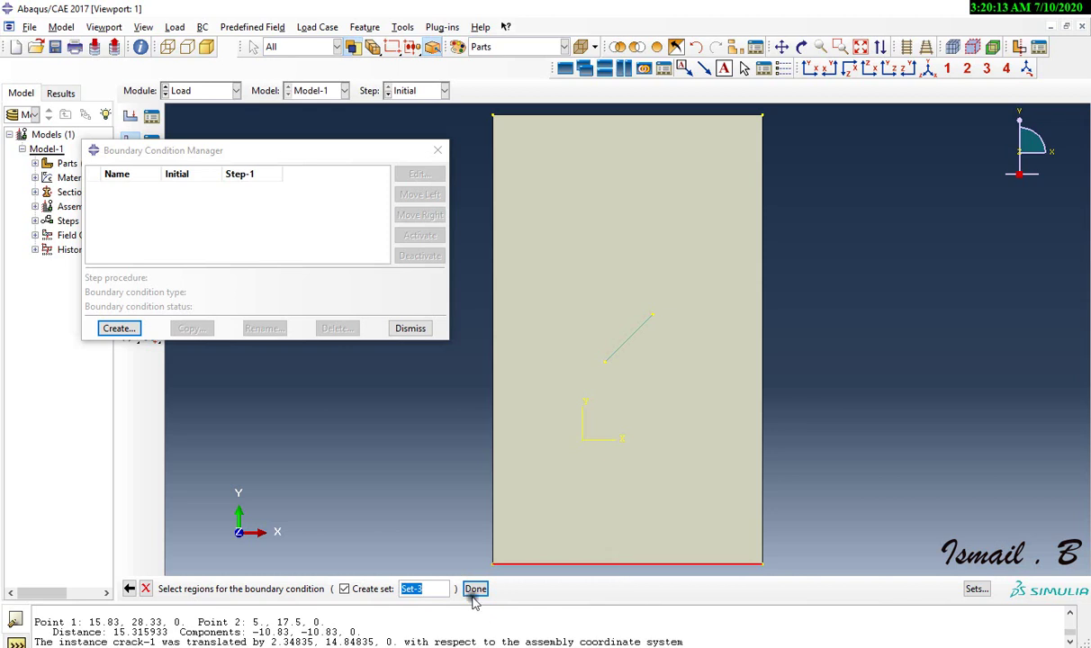
click(475, 589)
click(213, 275)
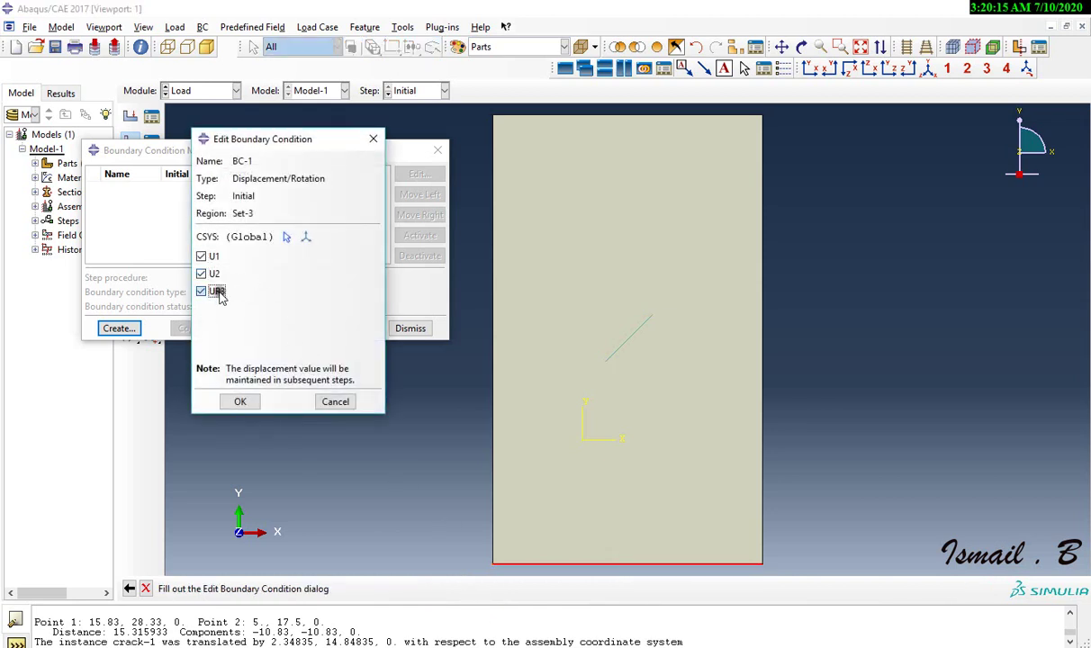
click(211, 290)
click(240, 401)
Create a mechanical Displacement/Rotation boundary condition in the Initial step on the plate's top edge, constraining U1 and UR3
click(133, 328)
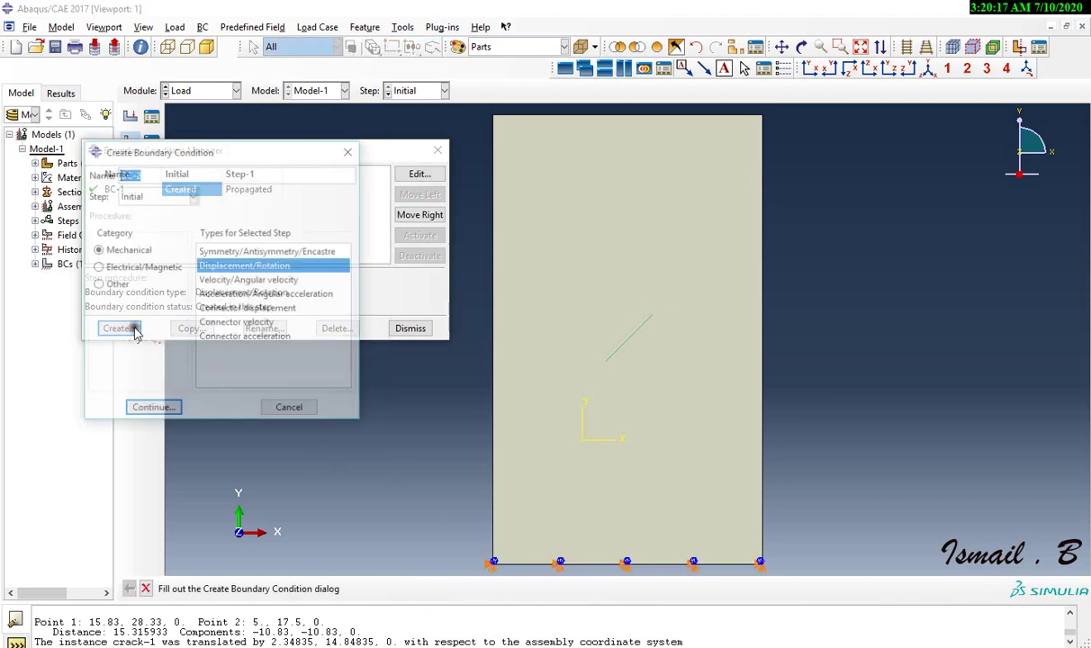
click(238, 251)
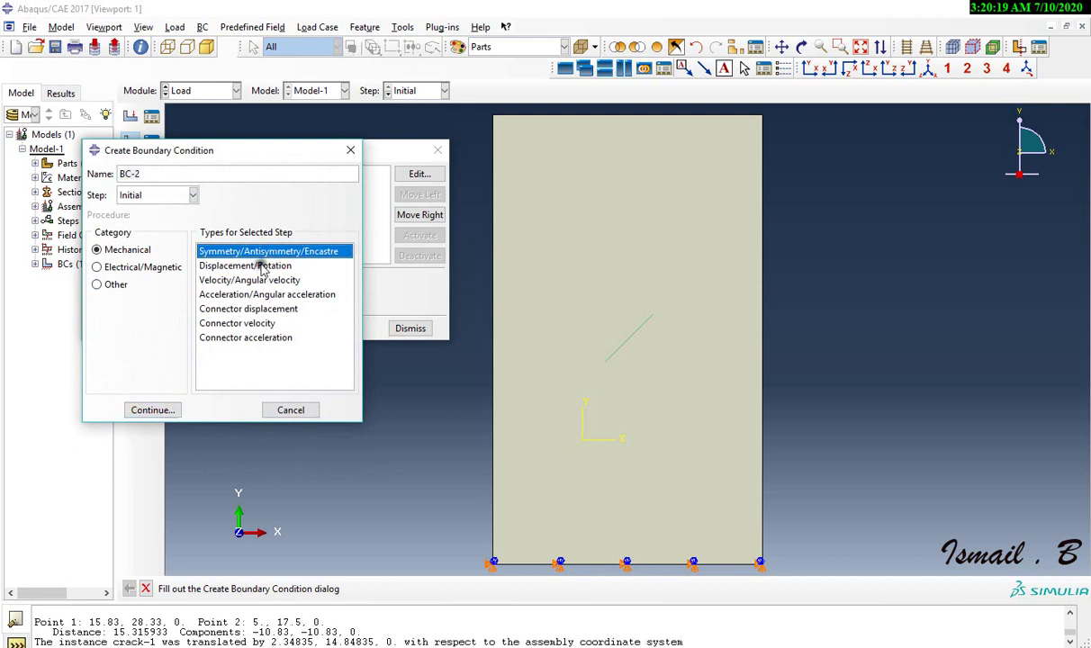
click(261, 267)
click(152, 409)
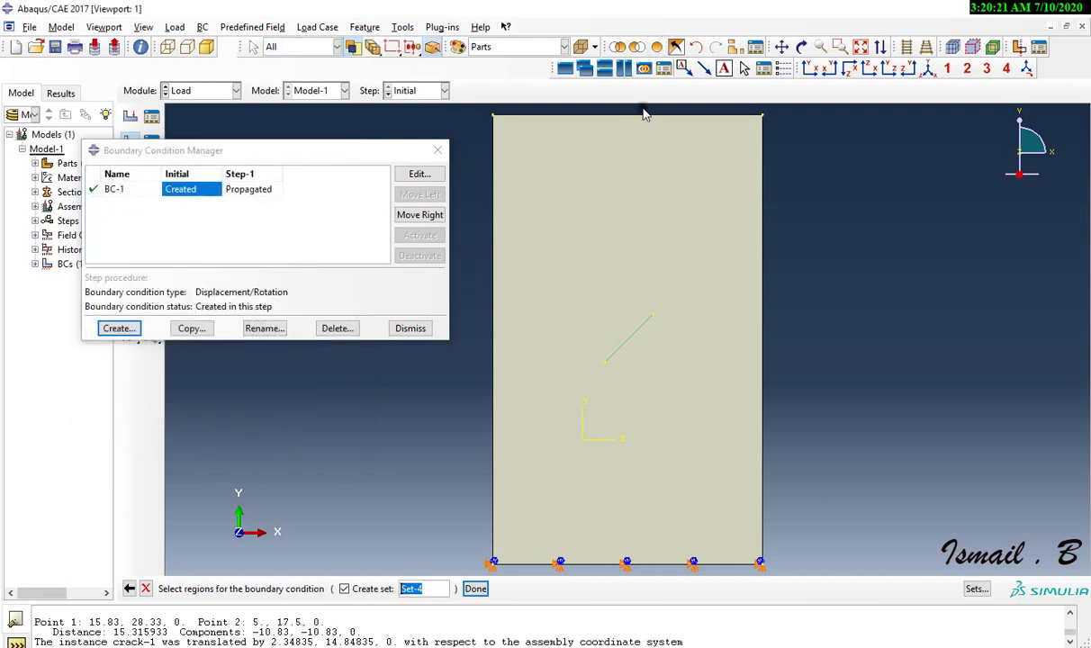
click(643, 117)
click(475, 589)
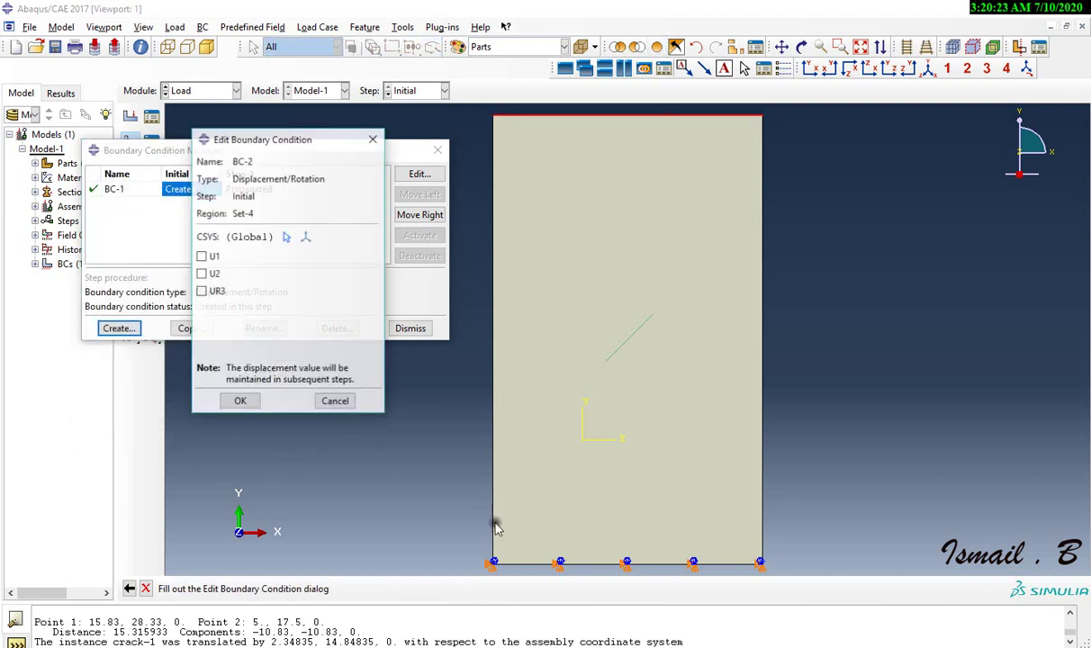
click(201, 257)
click(201, 291)
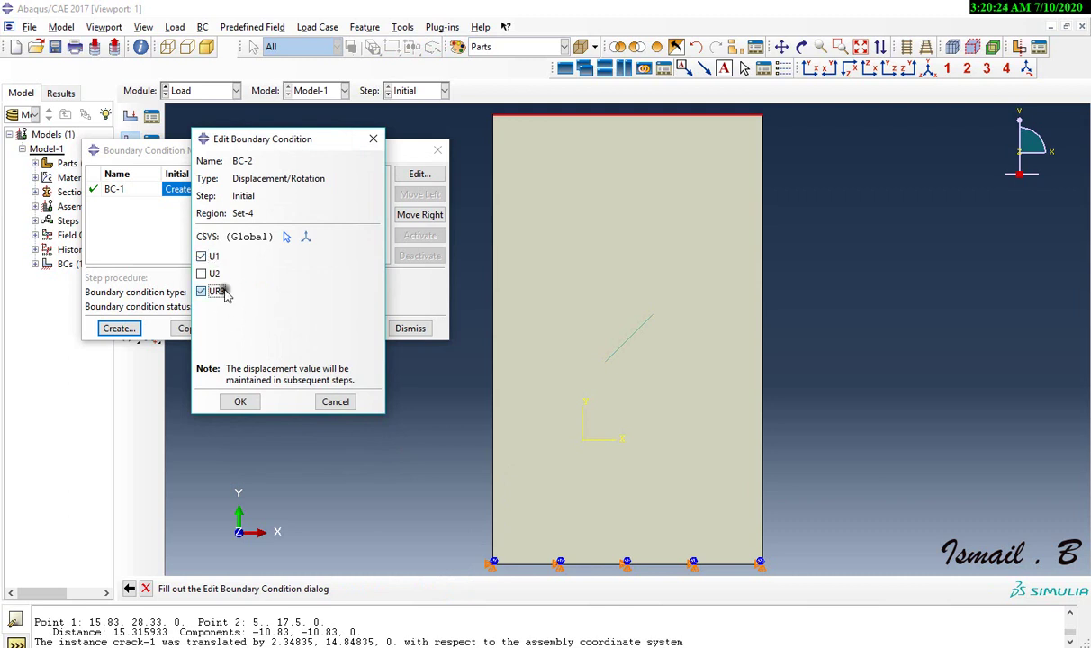
click(240, 402)
Create a Displacement/Rotation boundary condition in Step-1 on the plate's top edge, prescribing a uniform U2 displacement with Ramp amplitude
click(119, 327)
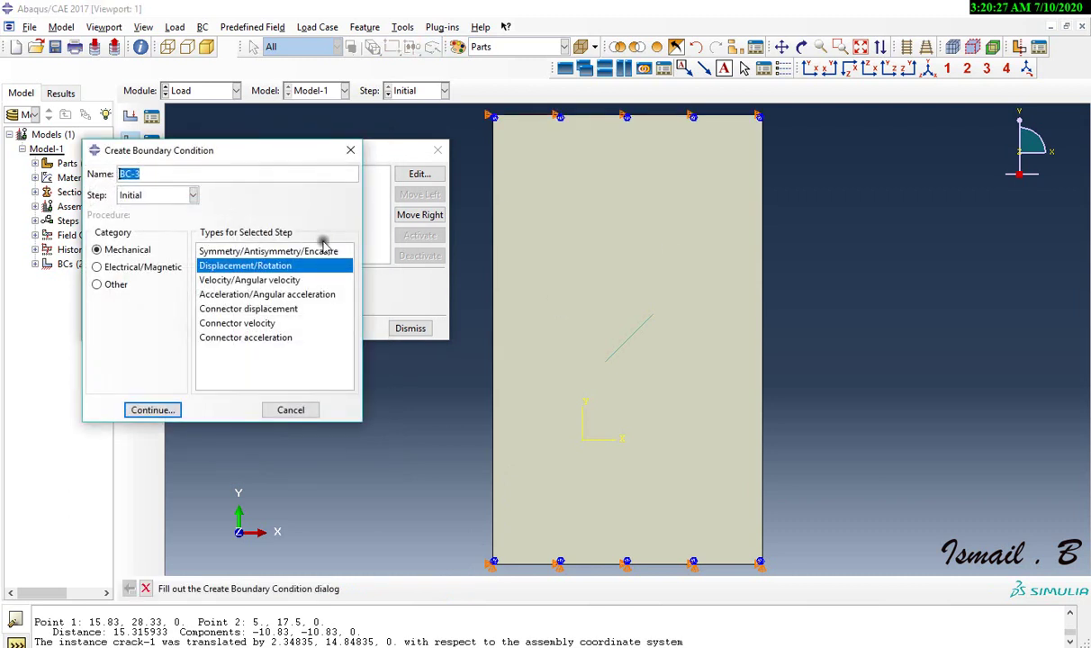
click(350, 149)
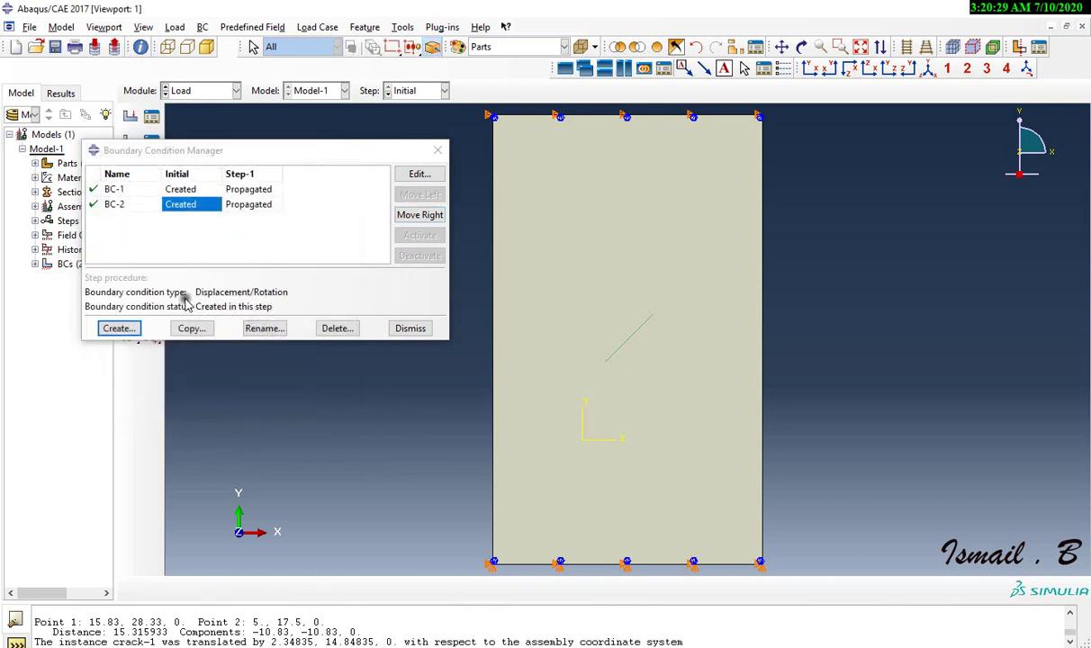
click(135, 331)
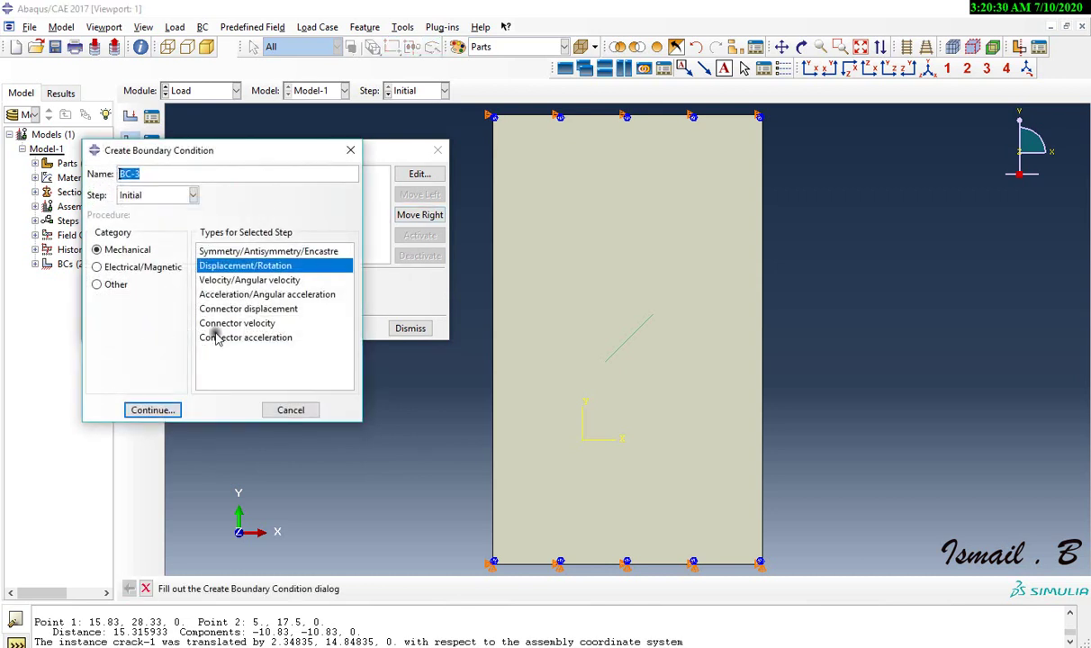
click(138, 198)
click(132, 227)
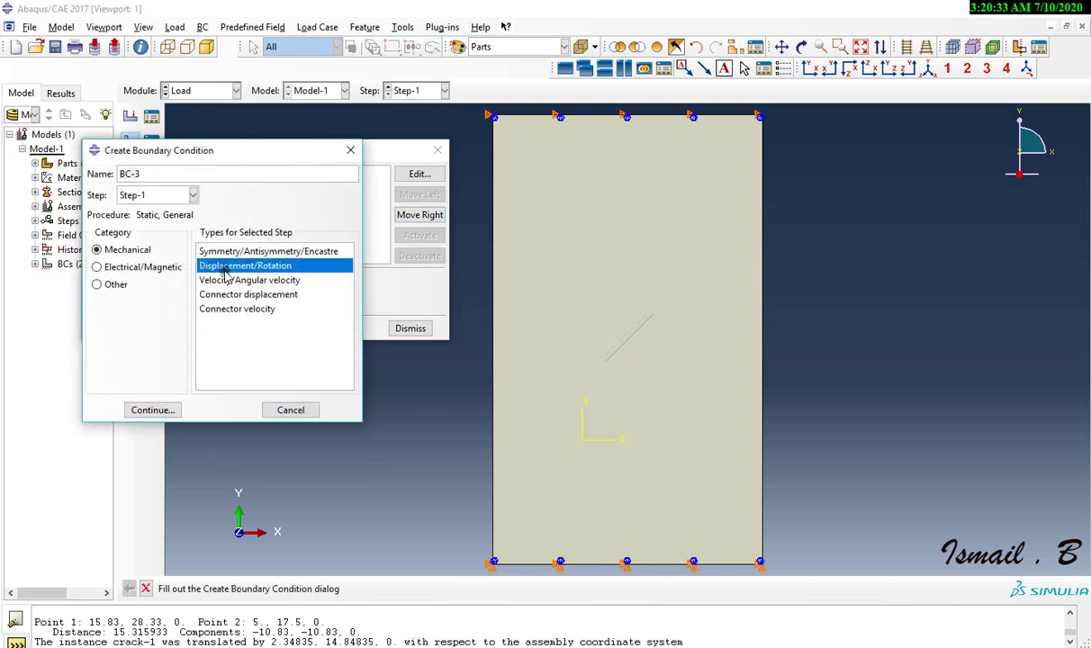
click(149, 411)
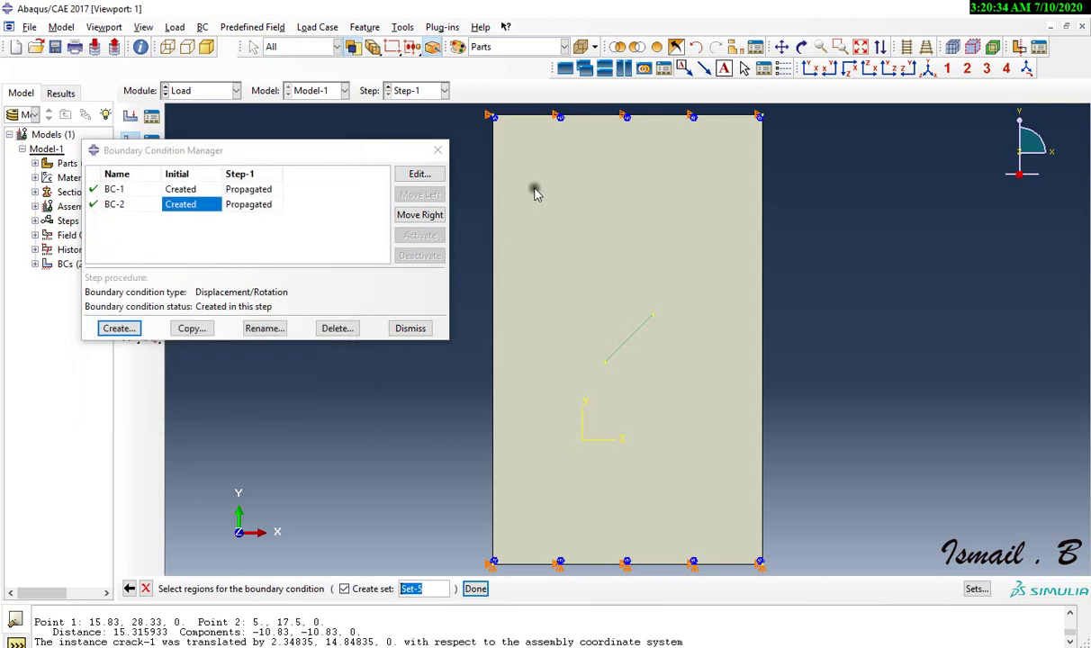
click(545, 116)
click(475, 589)
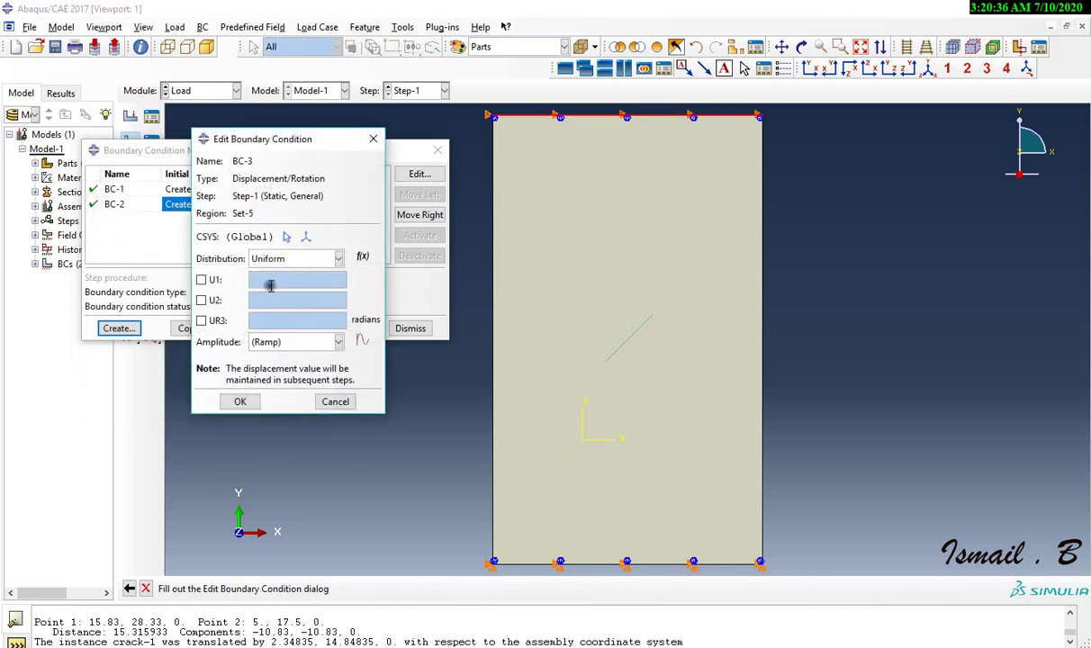
click(202, 299)
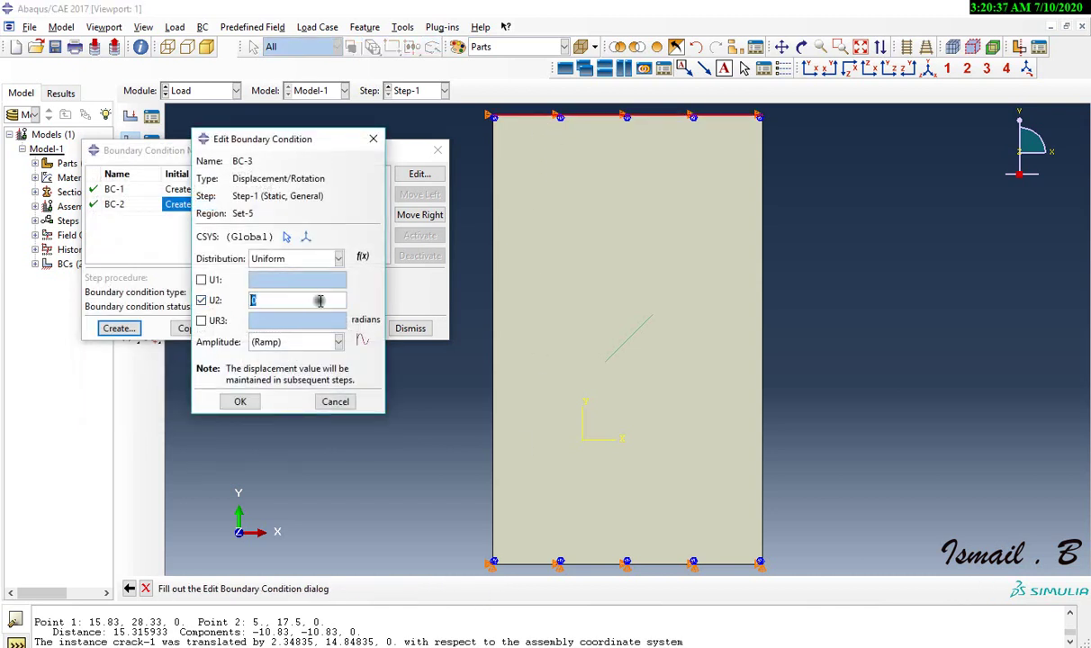
click(245, 402)
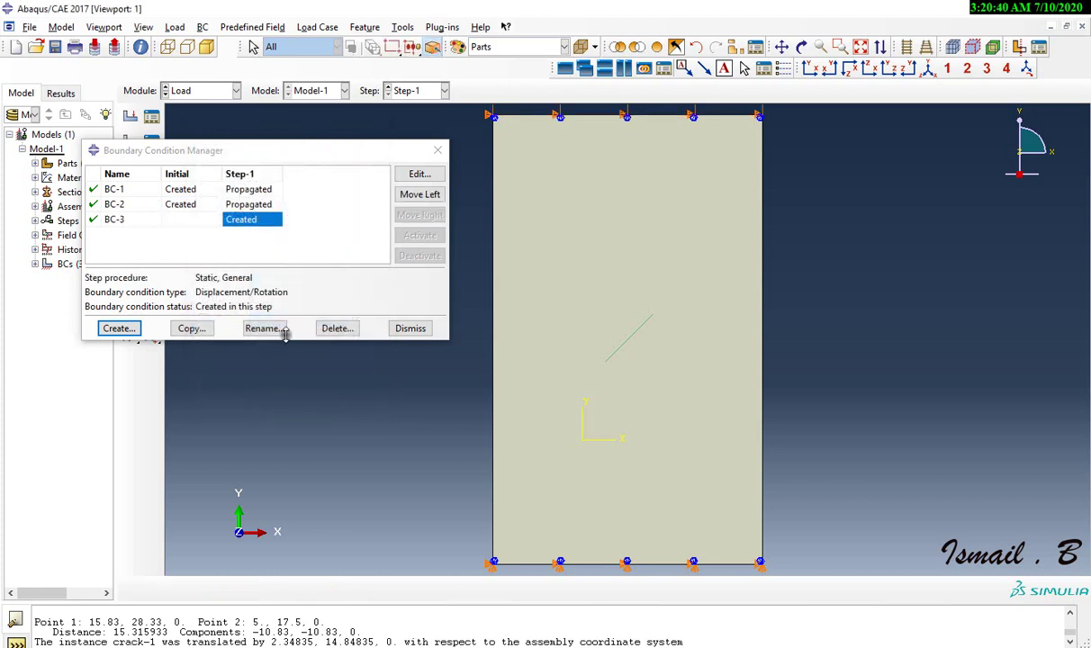
Start another mechanical Displacement/Rotation boundary condition in Step-1
click(782, 47)
drag(720, 257, 724, 366)
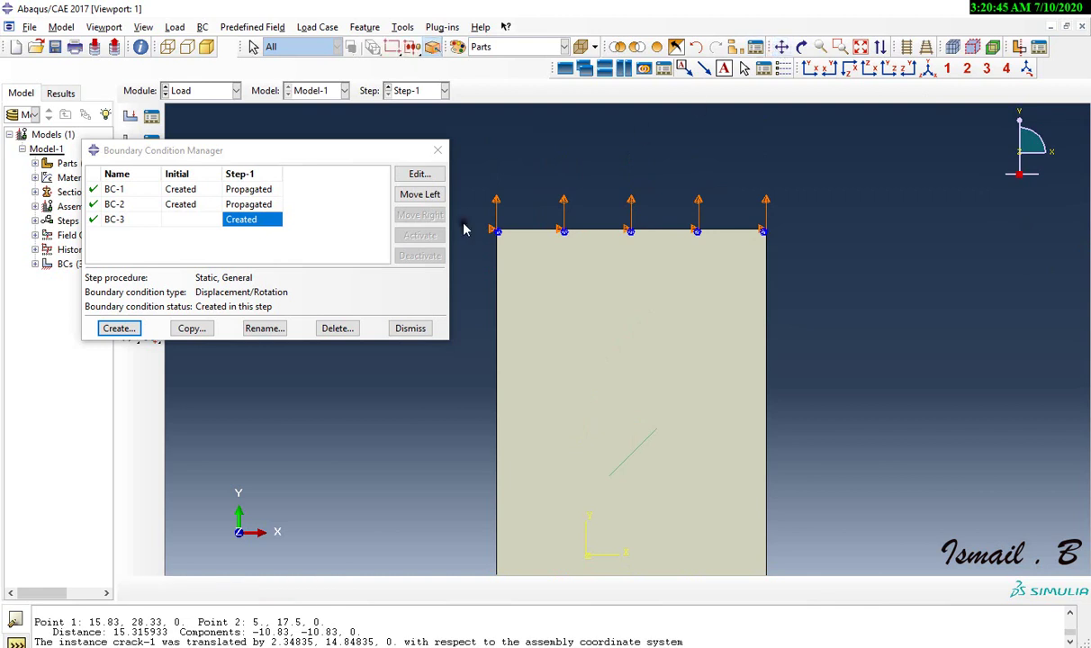
click(119, 328)
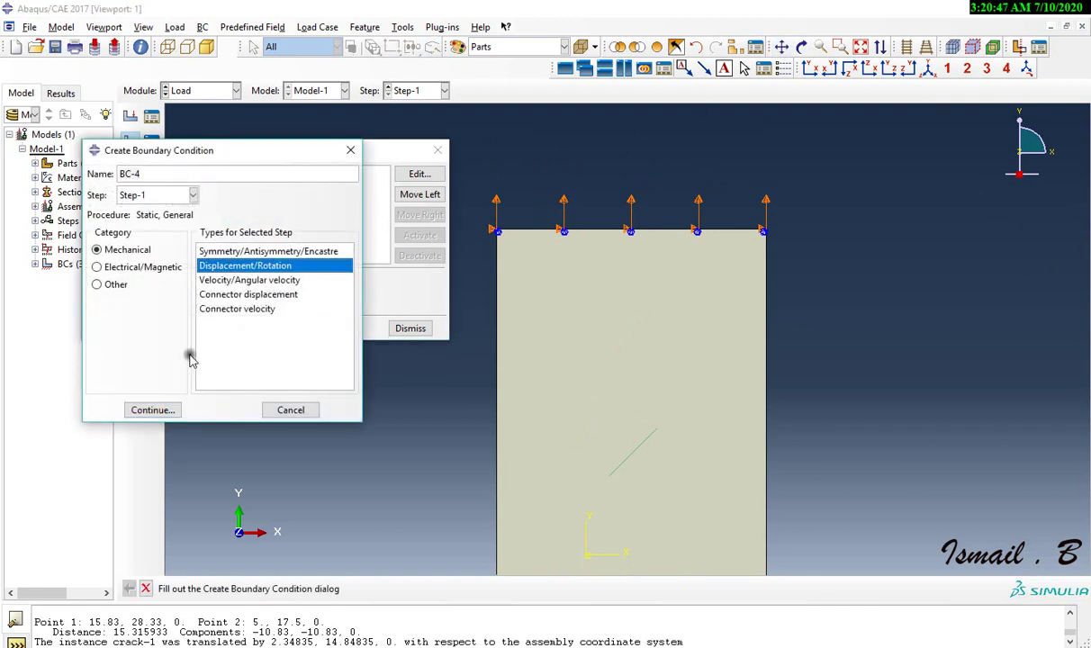
click(144, 195)
click(167, 223)
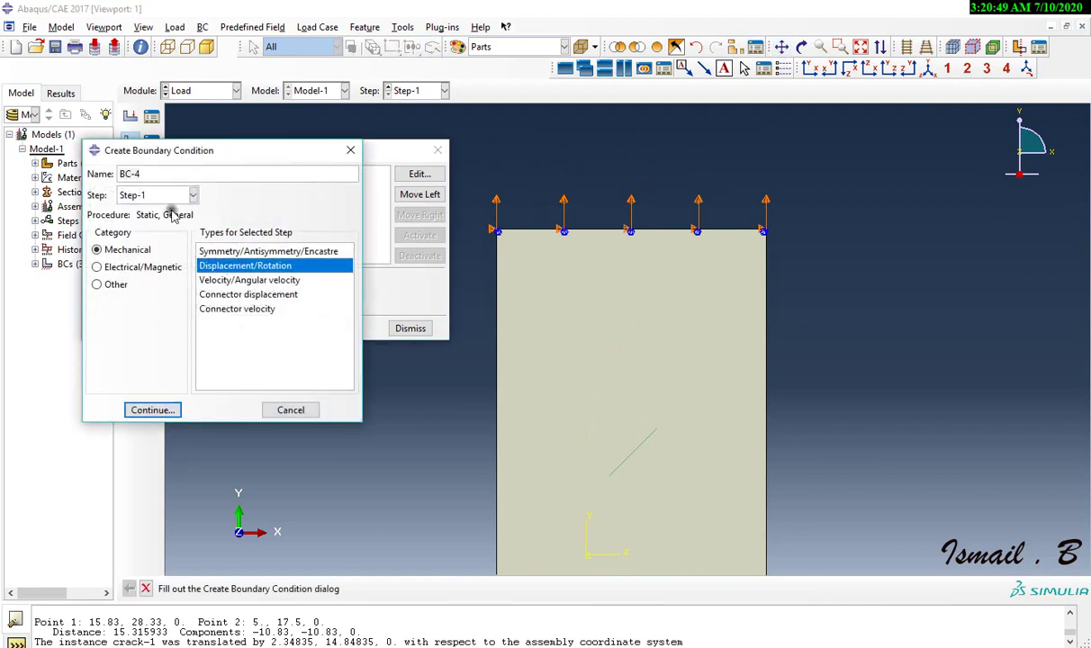
click(139, 411)
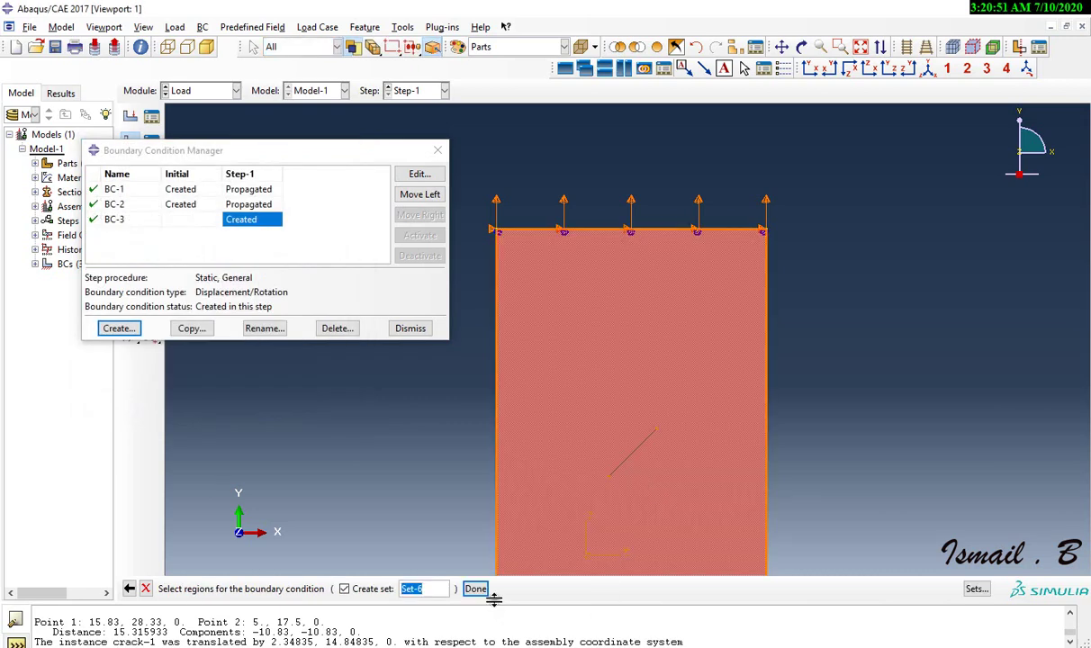
Apply the boundary condition to the whole plate face, creating a set for it, set U1 to 0 and constrain UR3
click(478, 588)
click(667, 366)
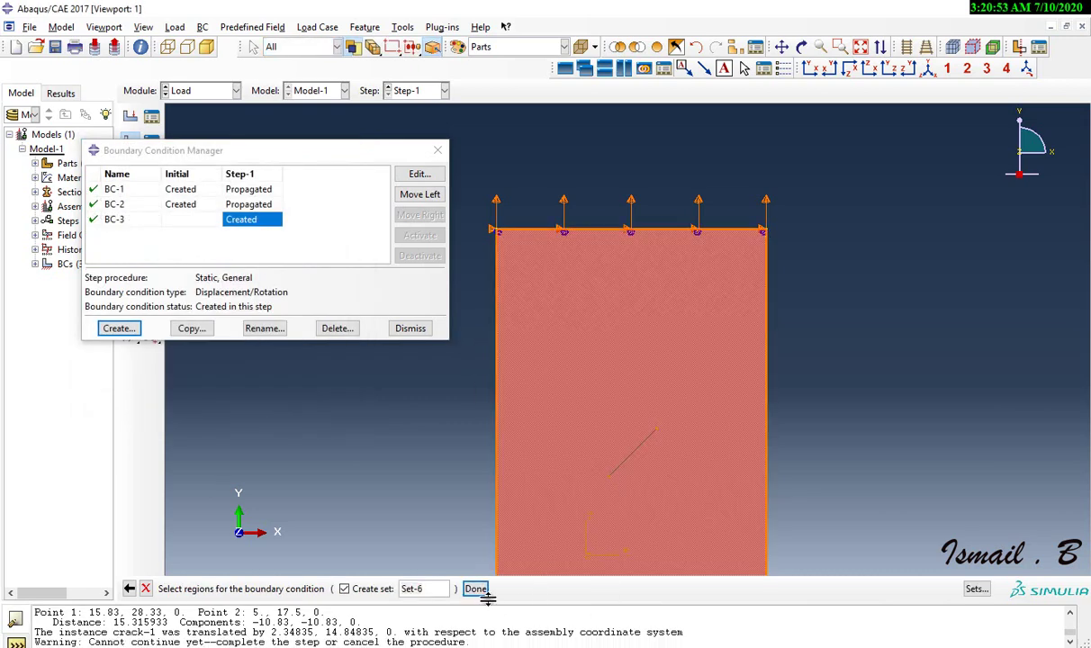
click(476, 589)
click(207, 279)
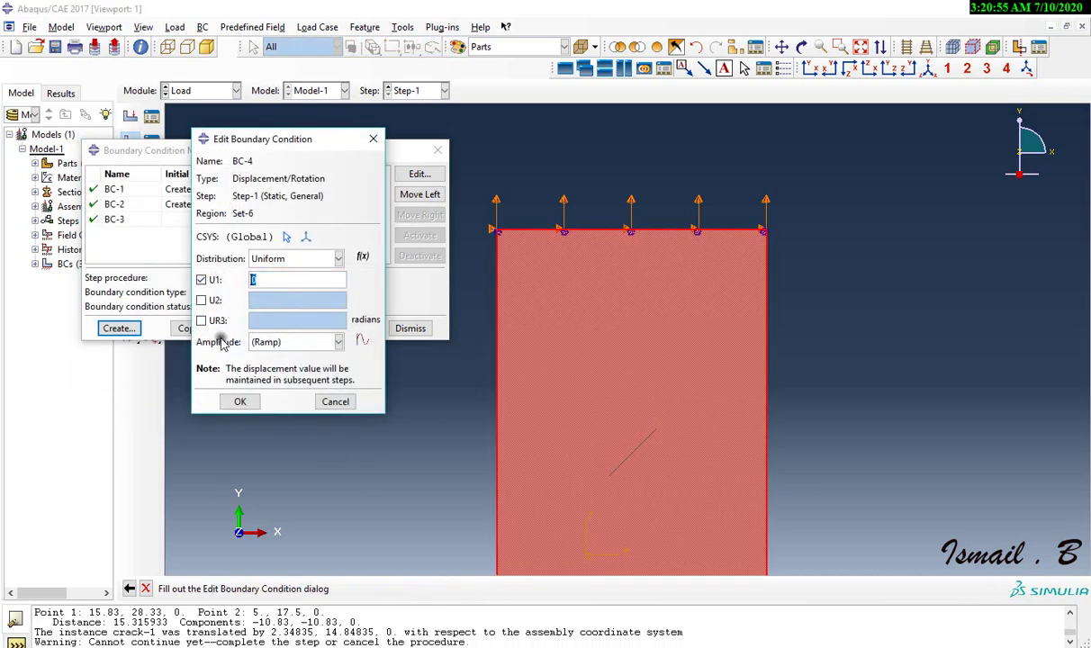
click(207, 321)
click(240, 402)
click(413, 327)
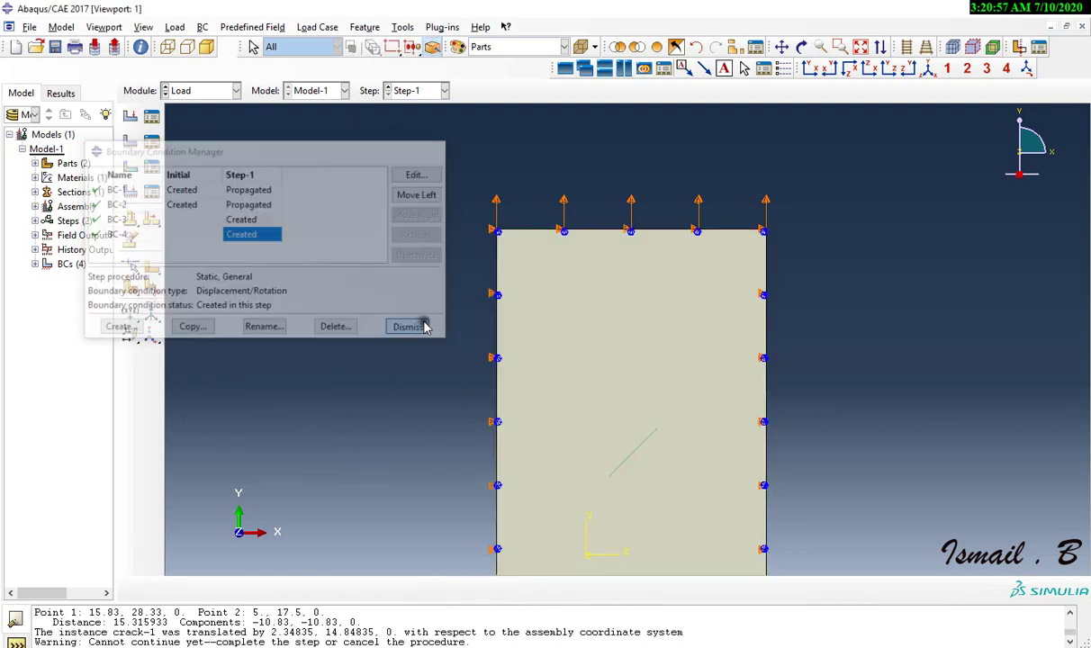
click(860, 47)
Switch to the Mesh module and assign the plate part Quad element shape with the Sweep meshing technique
click(202, 90)
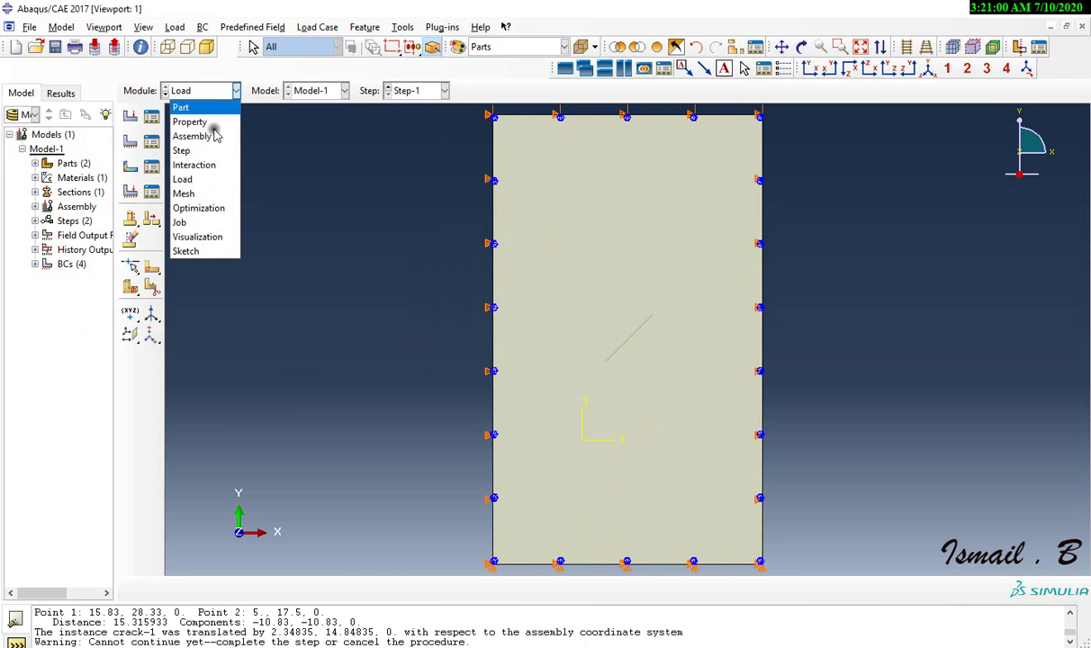
click(189, 193)
click(453, 90)
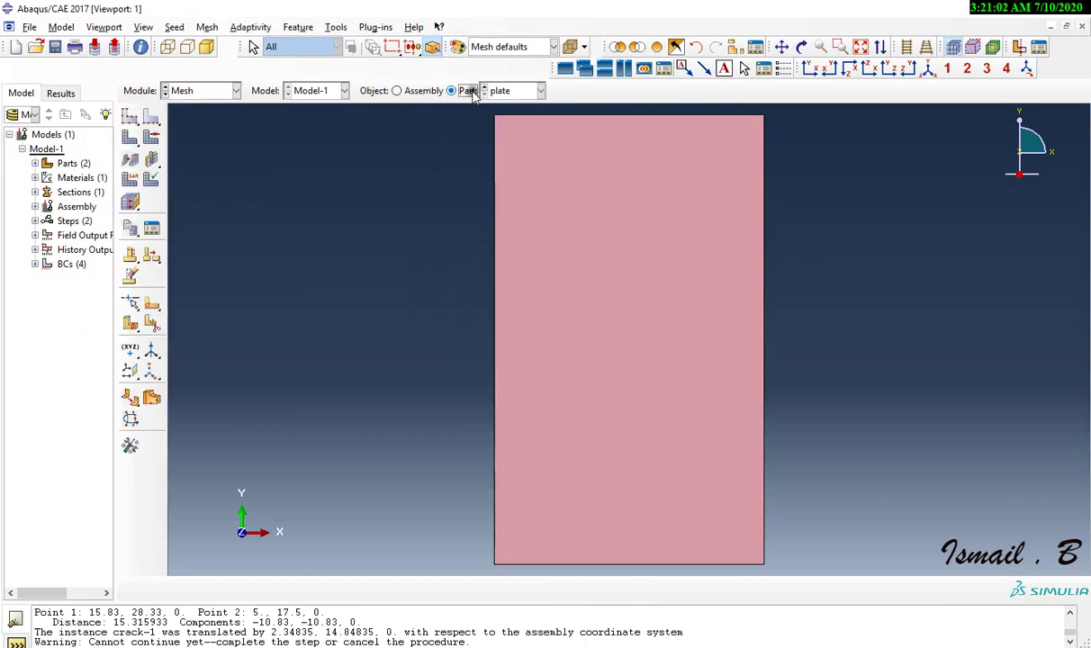
click(153, 138)
click(474, 245)
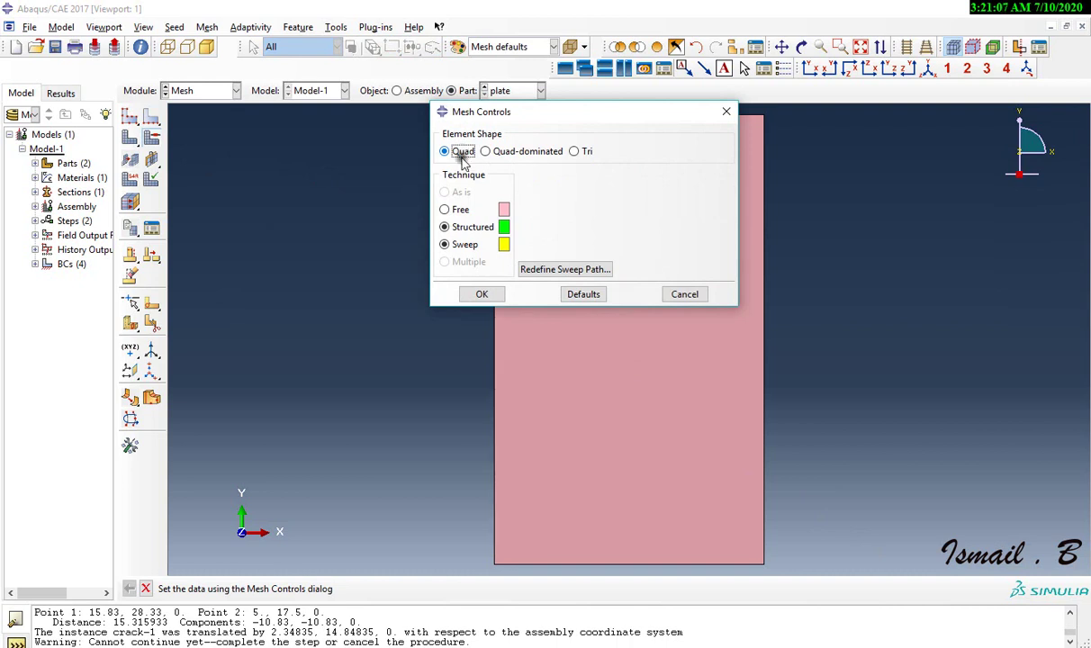
click(481, 296)
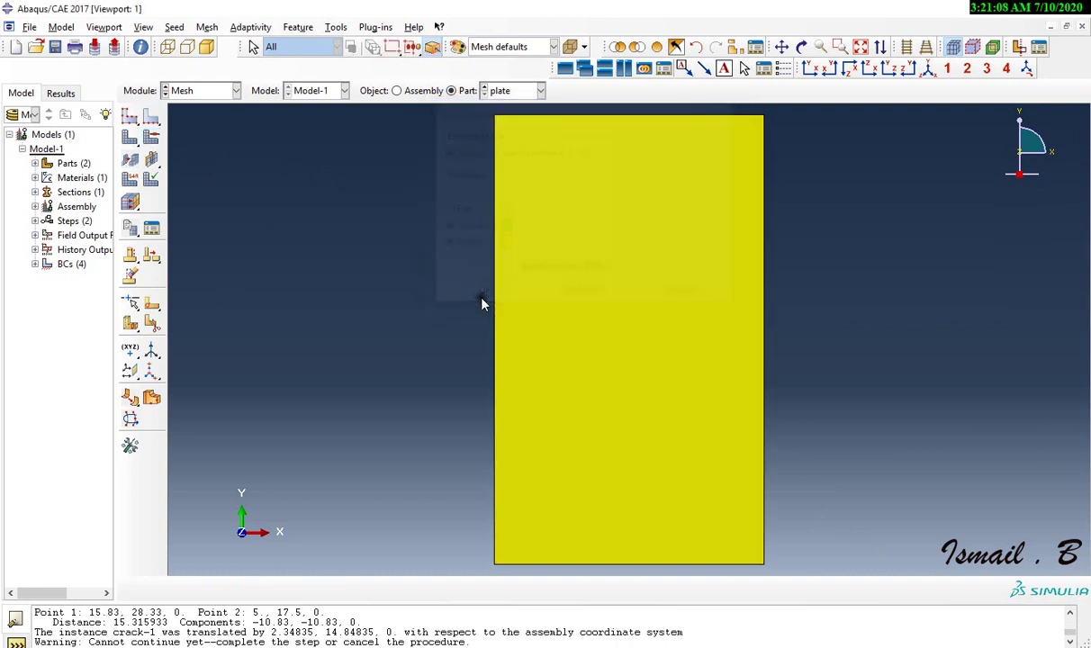
Mesh the plate with its default seeds, and apply an approximate global seed size of 2
click(131, 138)
click(256, 588)
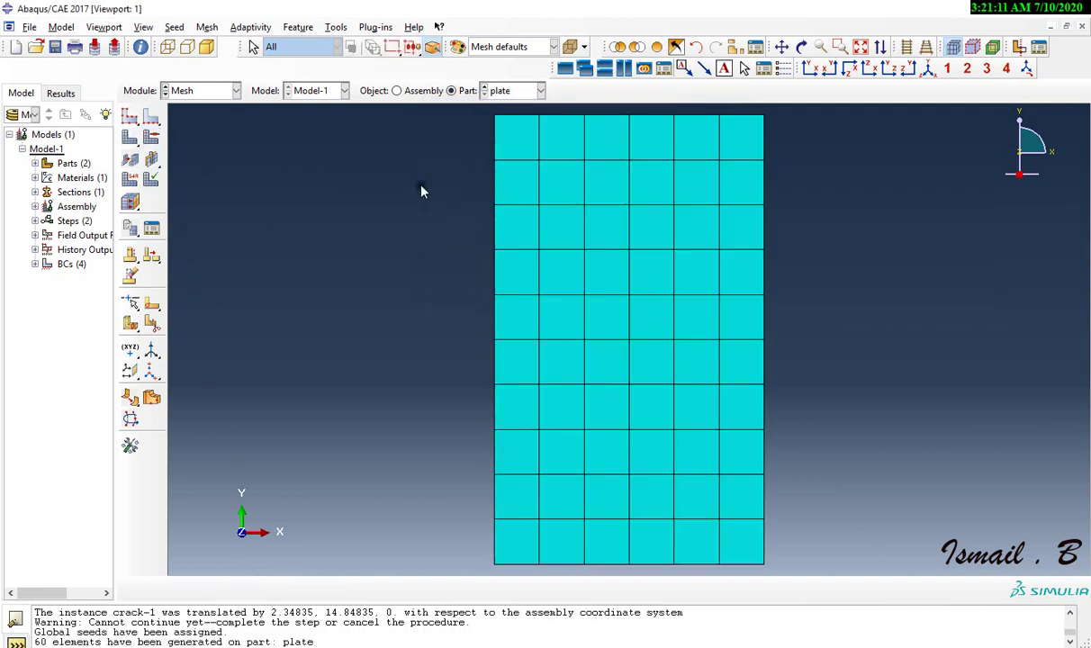
click(129, 118)
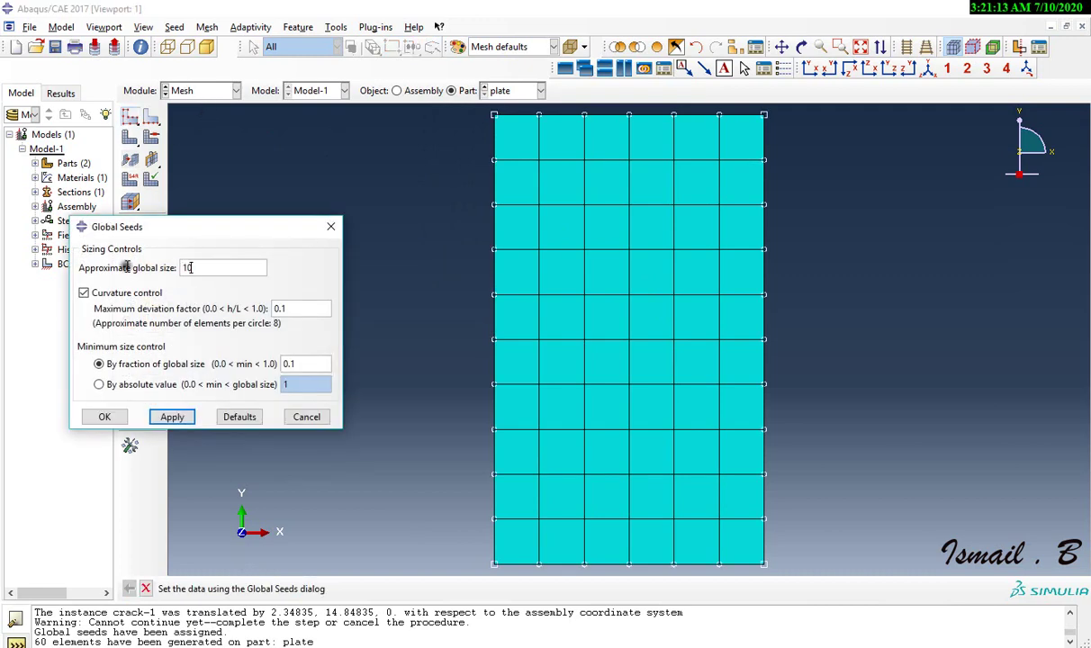
click(172, 417)
click(93, 275)
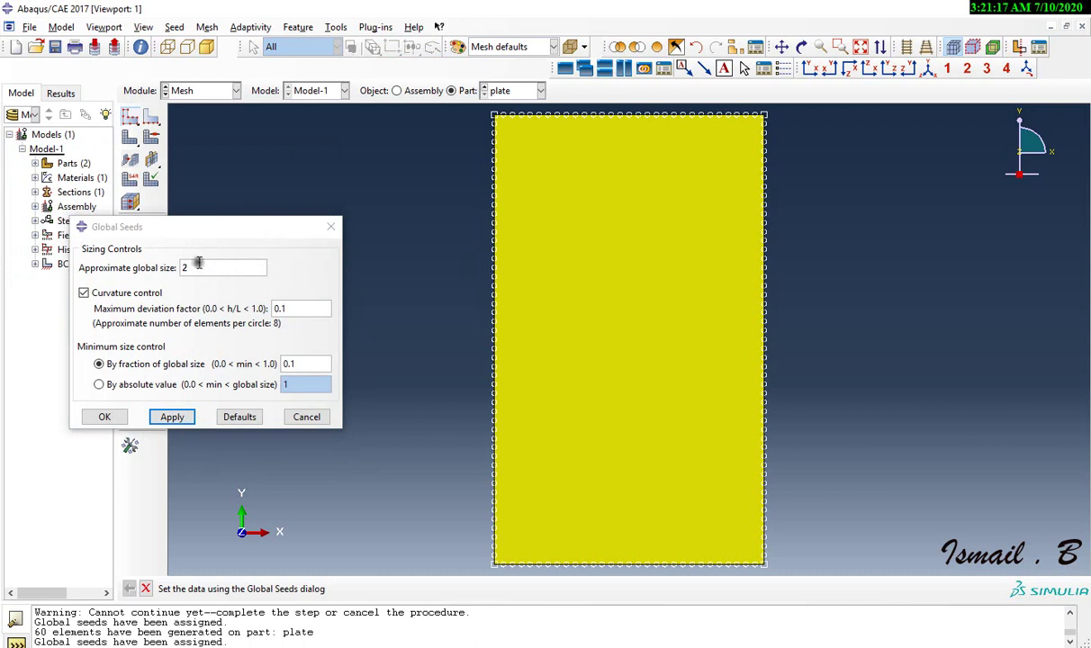
Set the plate's approximate global seed size to 1 and mesh the part
drag(198, 267, 138, 275)
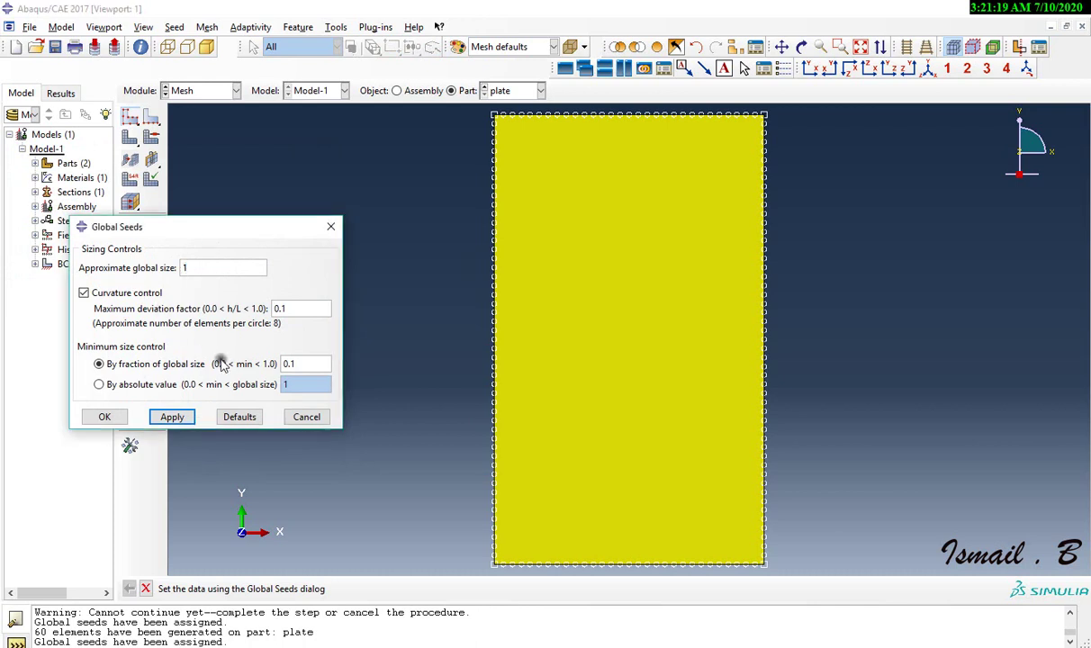
click(158, 418)
click(120, 417)
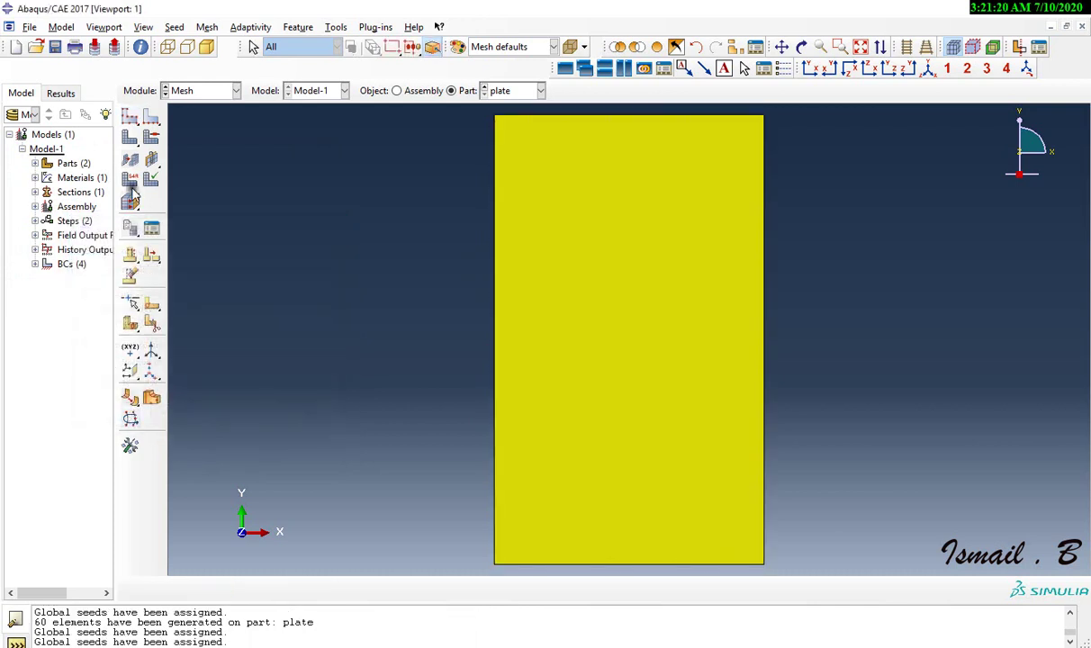
click(130, 137)
click(253, 593)
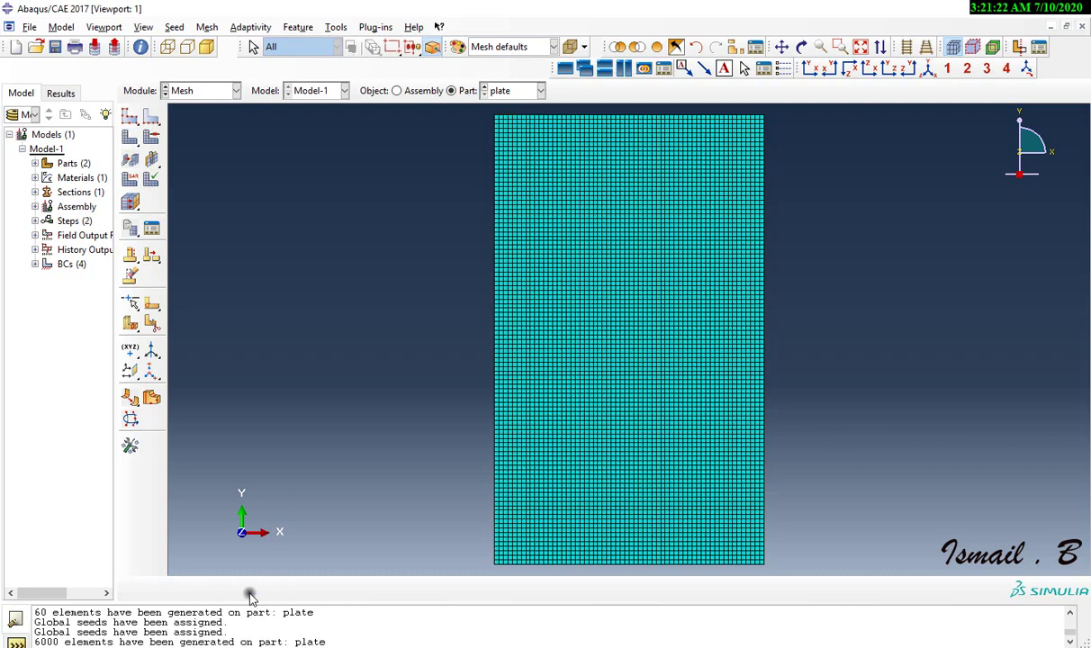
Assign the plate Standard, Linear, Plane Stress elements of type CPS4R with reduced integration
click(130, 178)
click(538, 540)
click(459, 588)
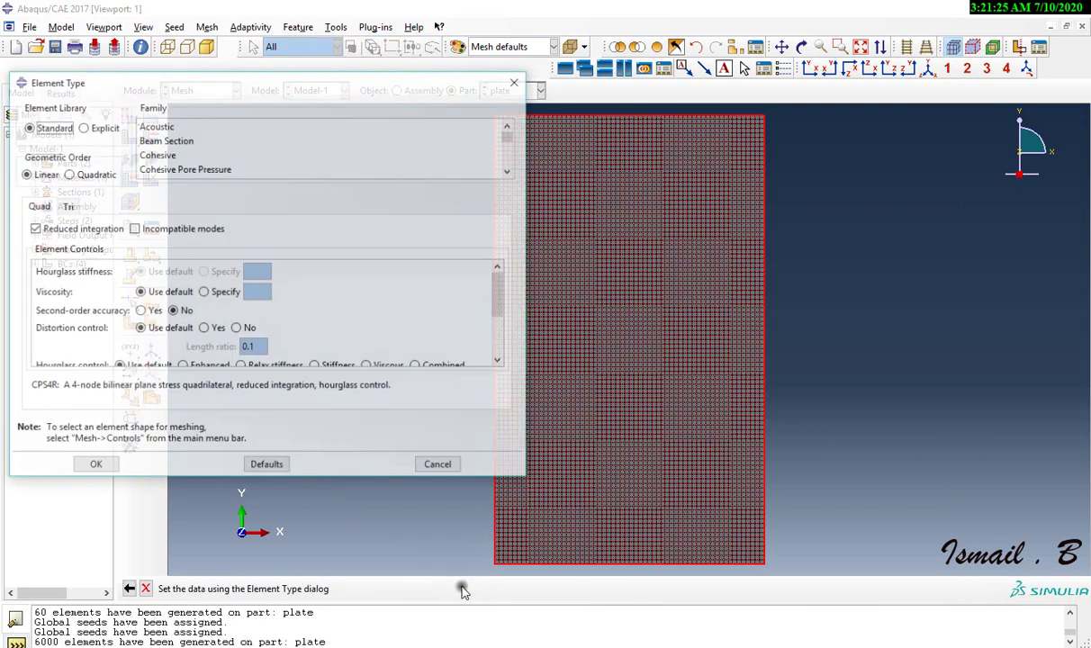
click(43, 174)
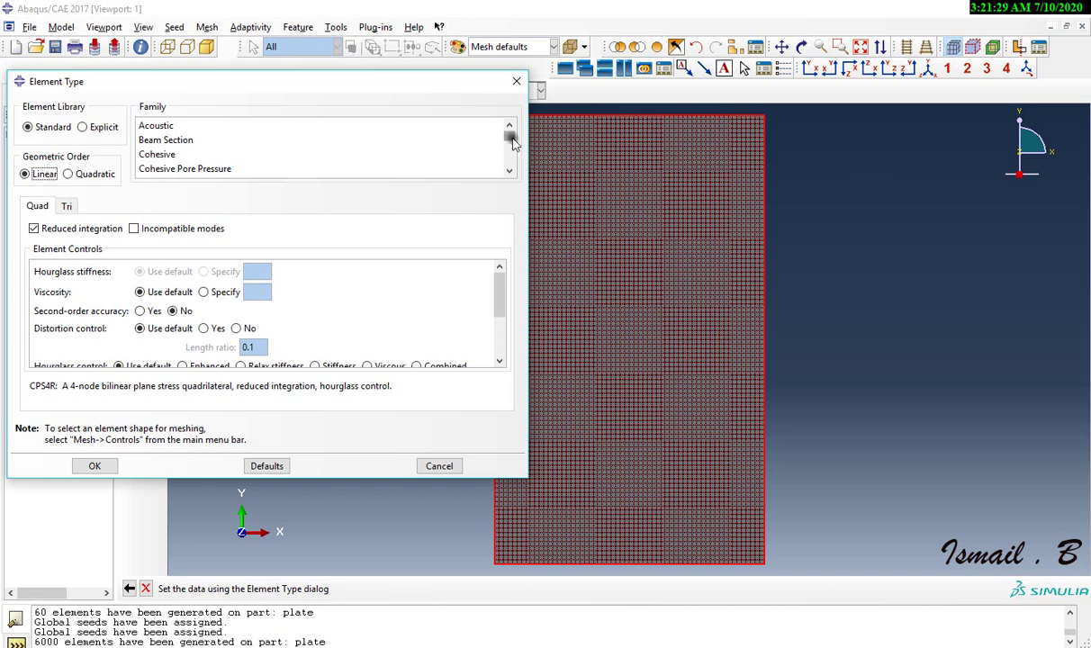
drag(512, 142, 511, 163)
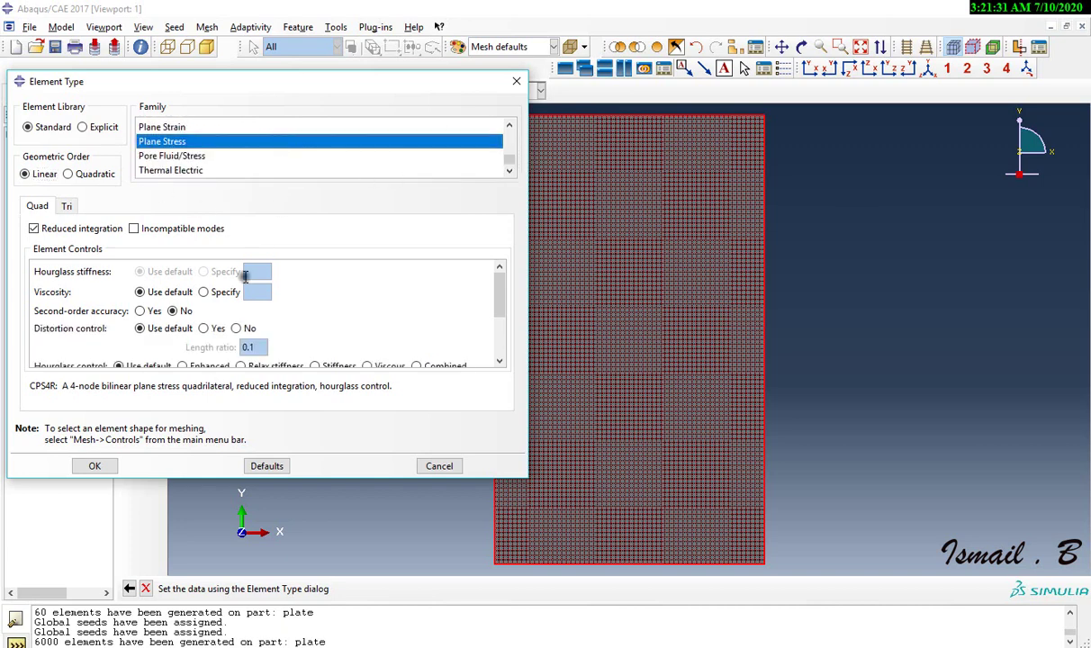
click(94, 466)
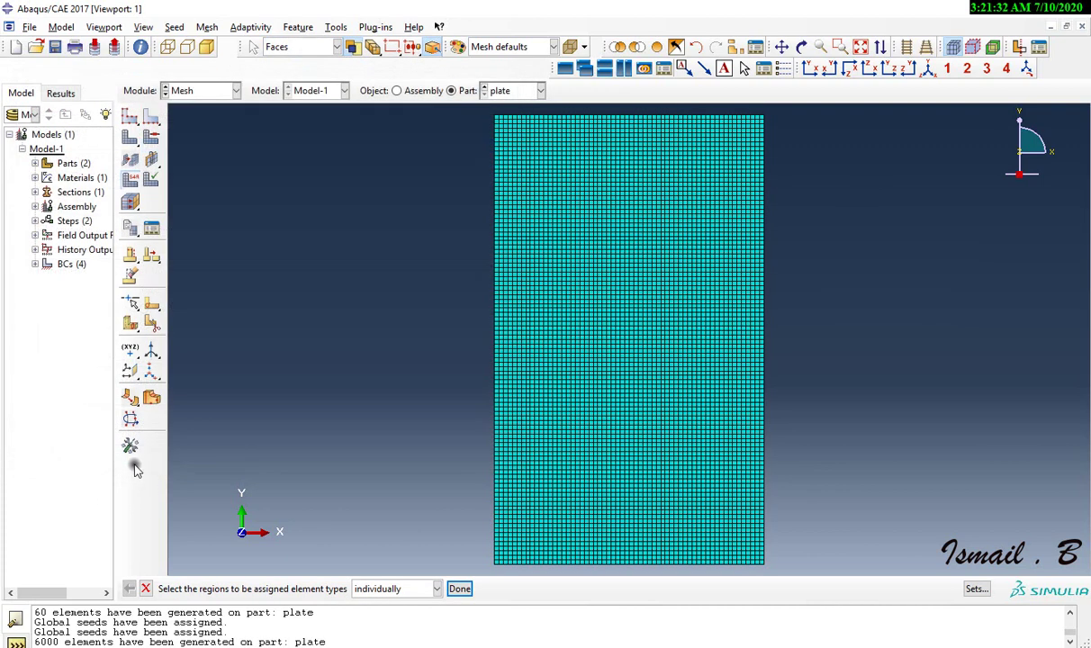
click(469, 590)
Create a full-analysis job named xfem-45deg from Model-1 in the Job module and submit it
click(200, 90)
click(205, 222)
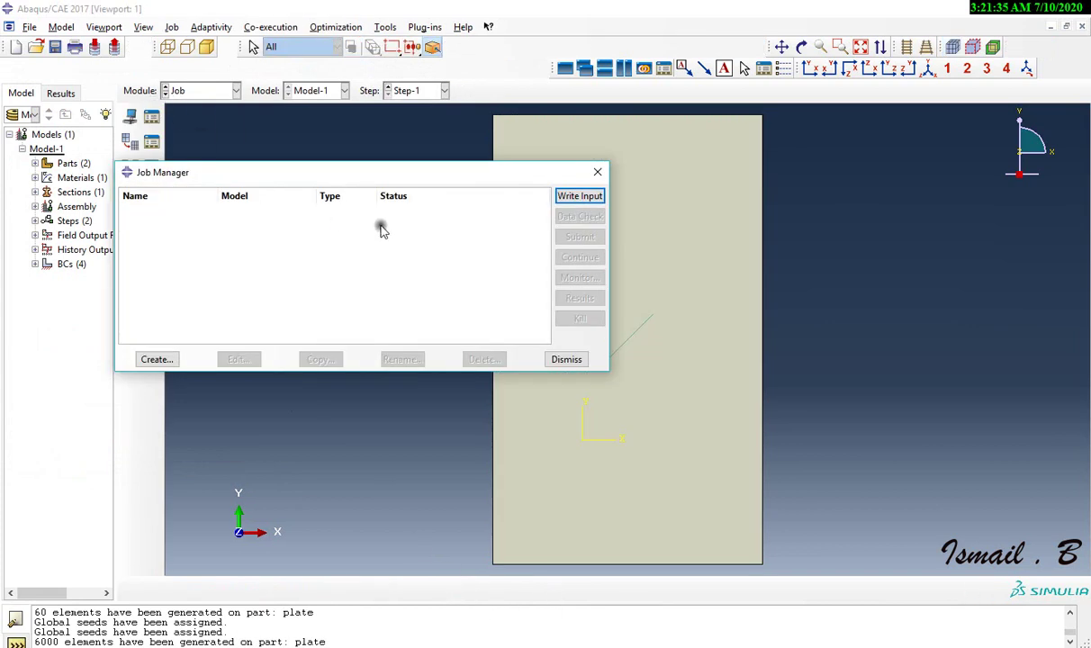
click(157, 359)
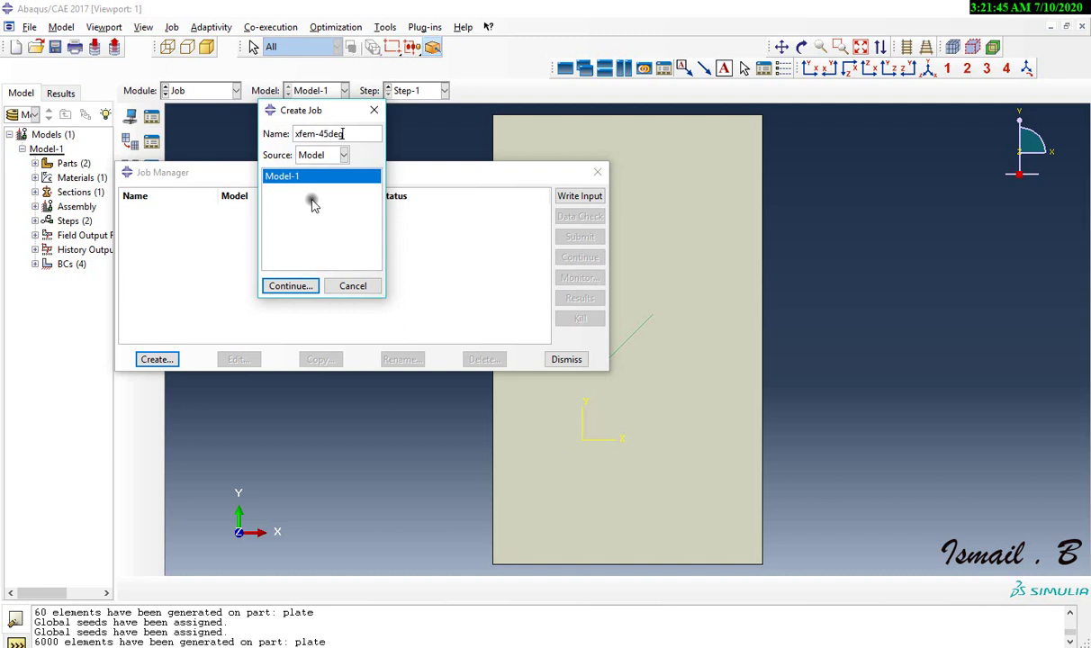
click(291, 285)
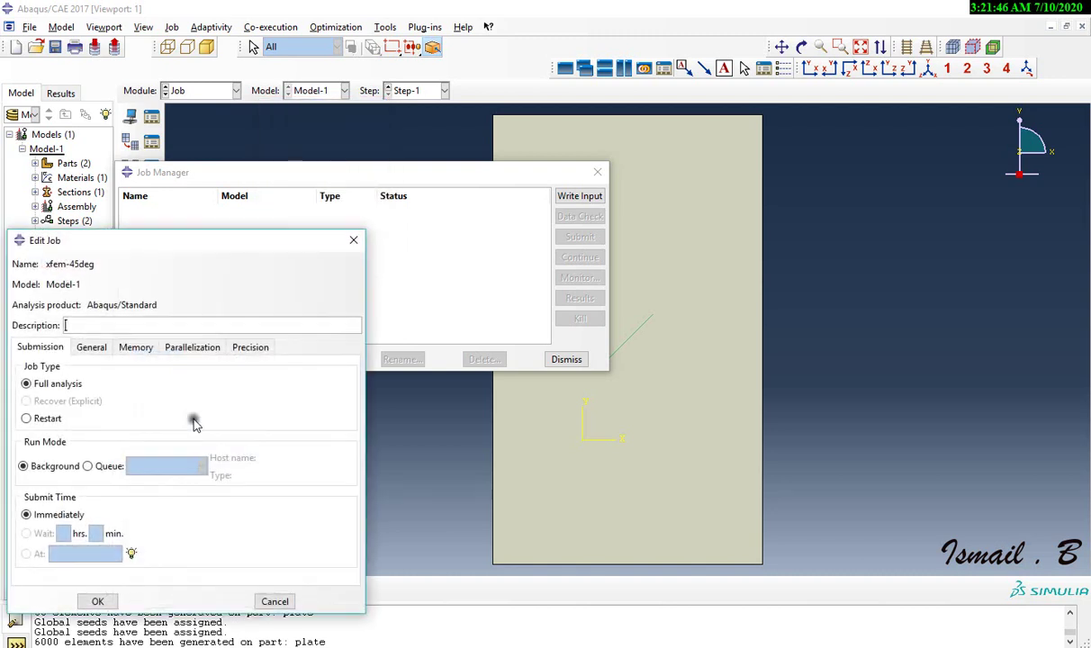
click(105, 603)
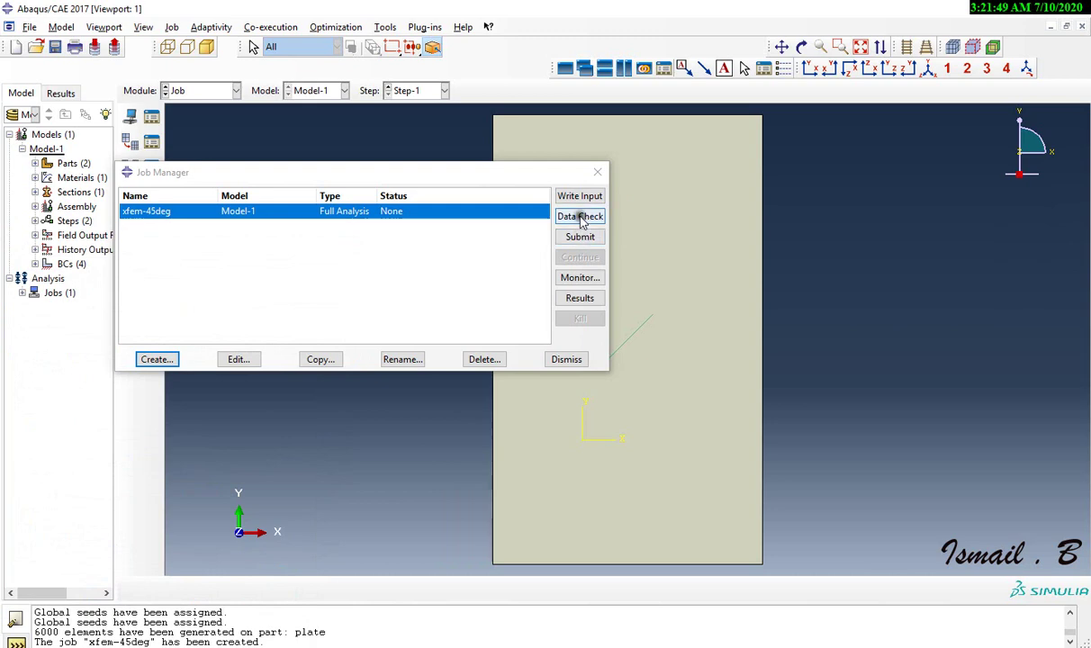
click(580, 237)
click(499, 408)
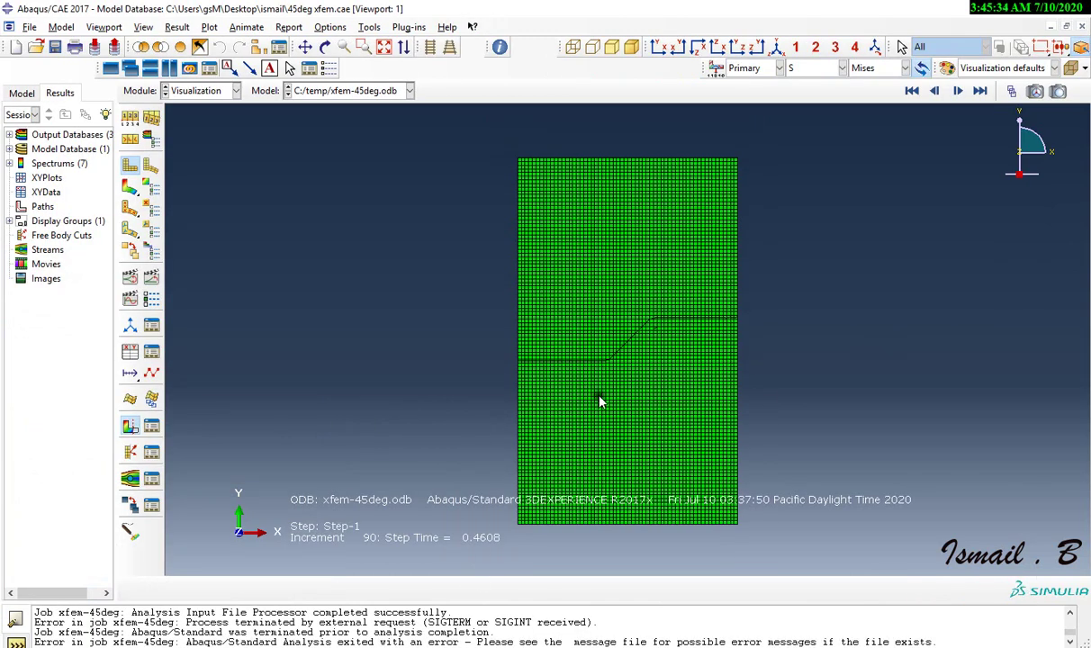
Plot the deformed shape of the xfem-45deg results around the crack, using U as the deformed variable
click(151, 168)
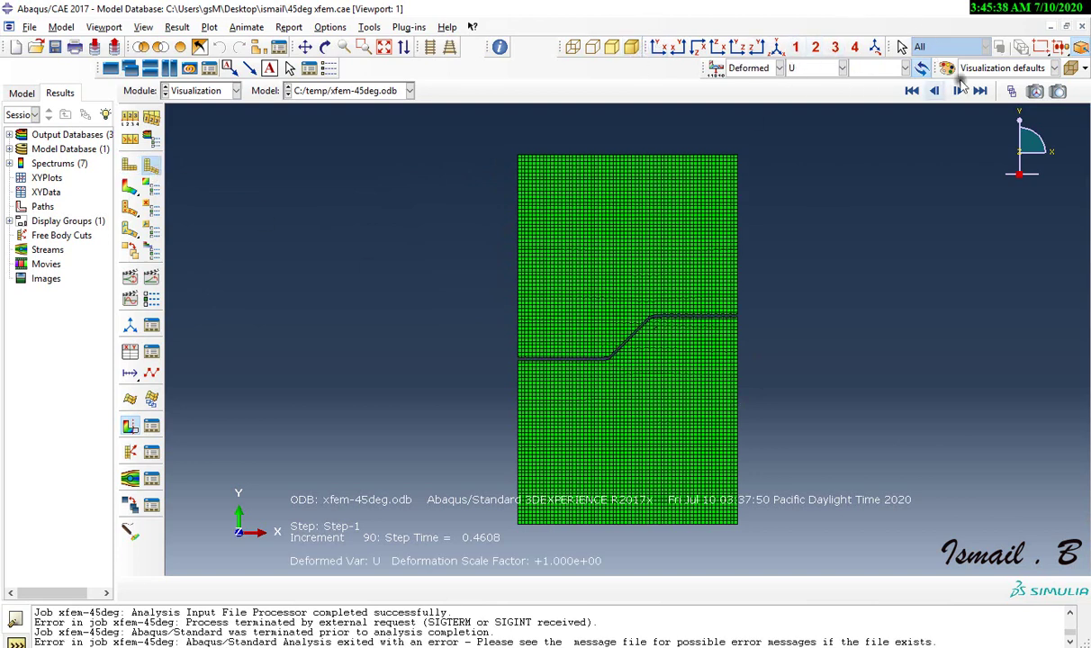
click(363, 47)
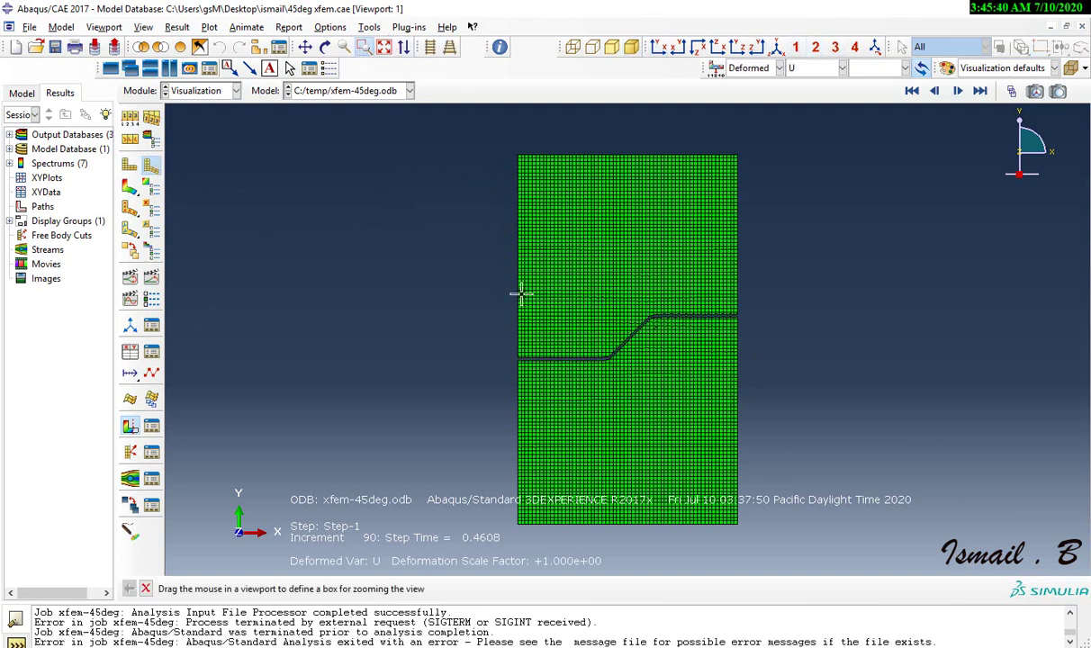
drag(441, 252, 888, 450)
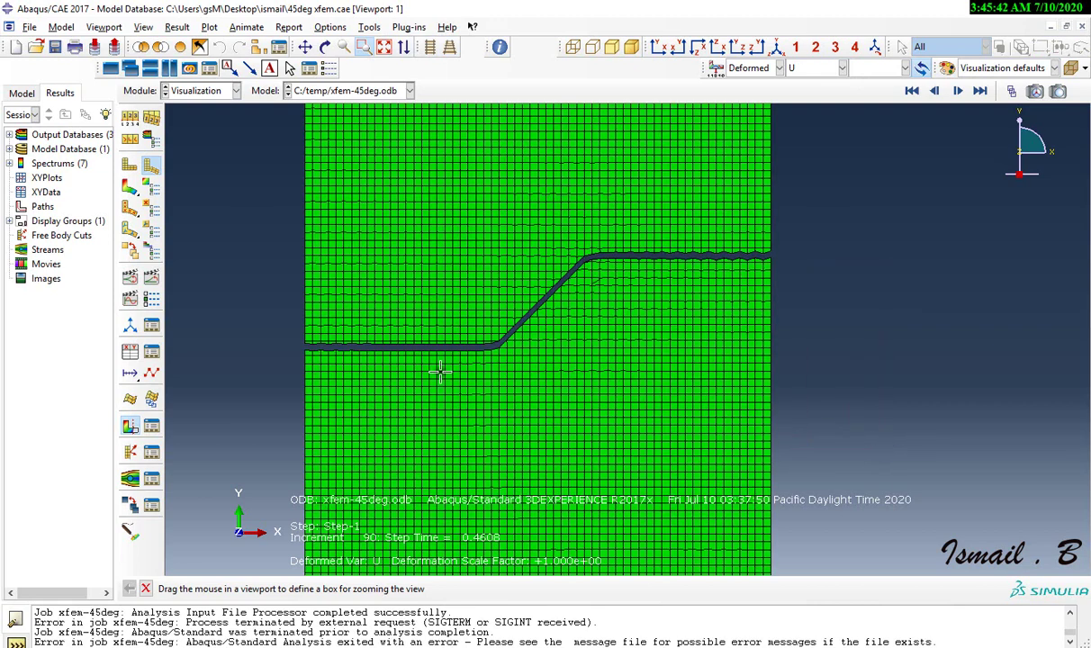
click(814, 68)
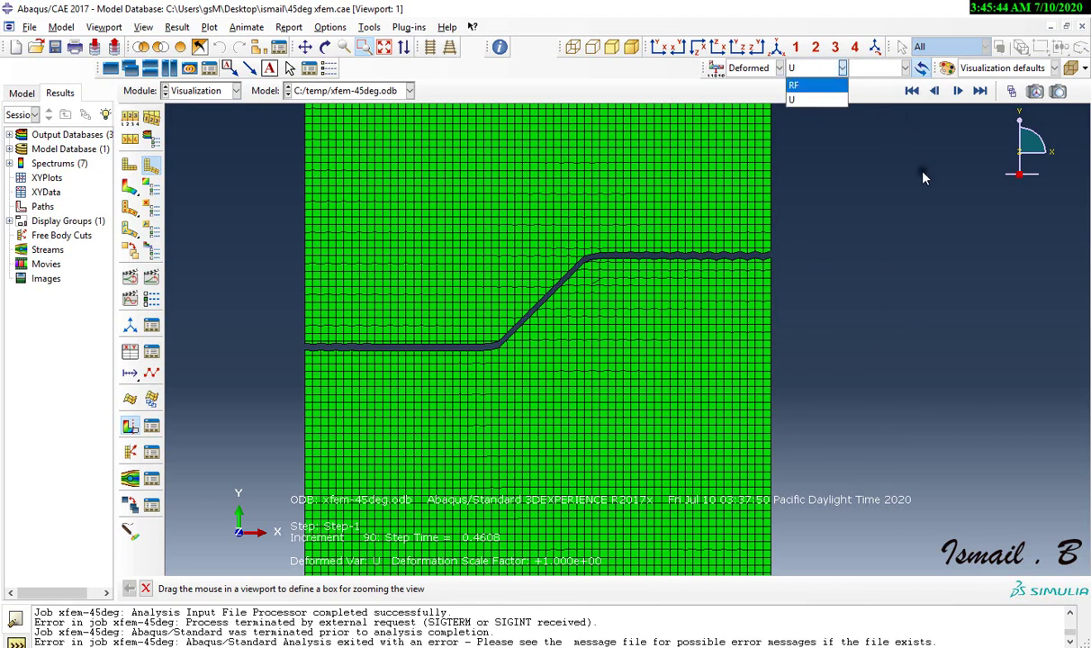
click(819, 95)
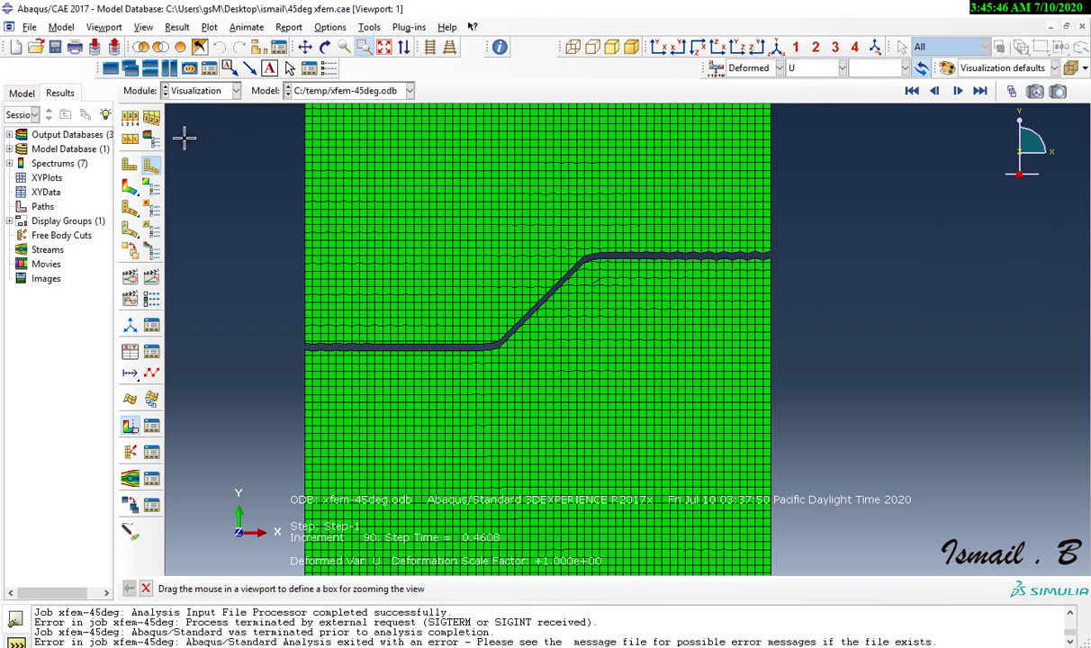
Contour the deformed plate with Mises stress S, followed by the primary variables PSILSM and PHILSM
click(130, 185)
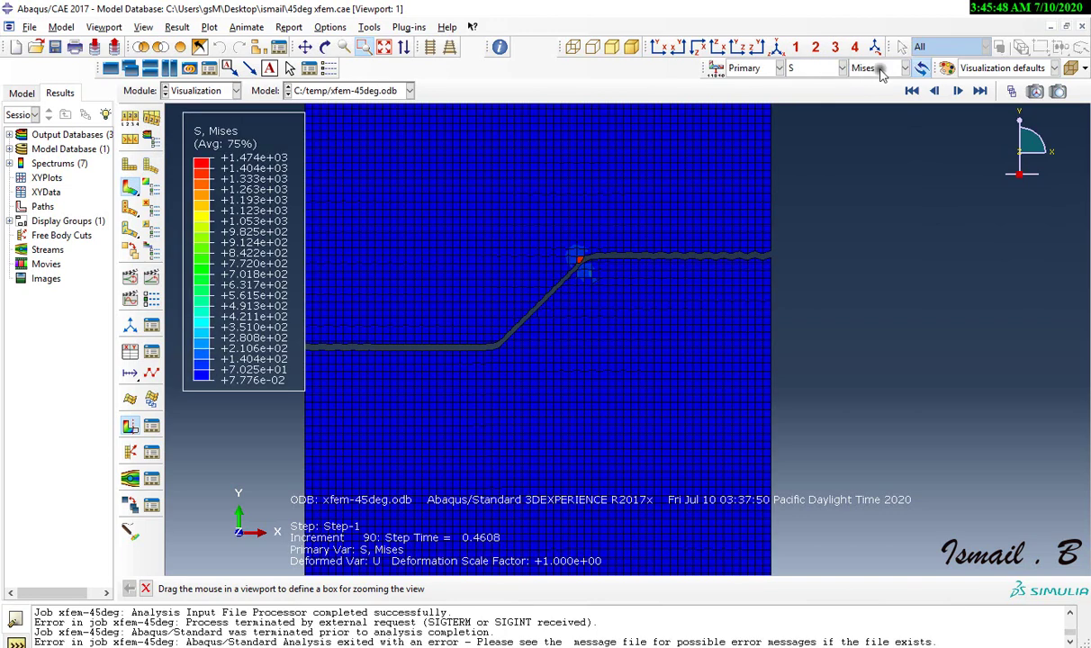
click(815, 68)
click(810, 110)
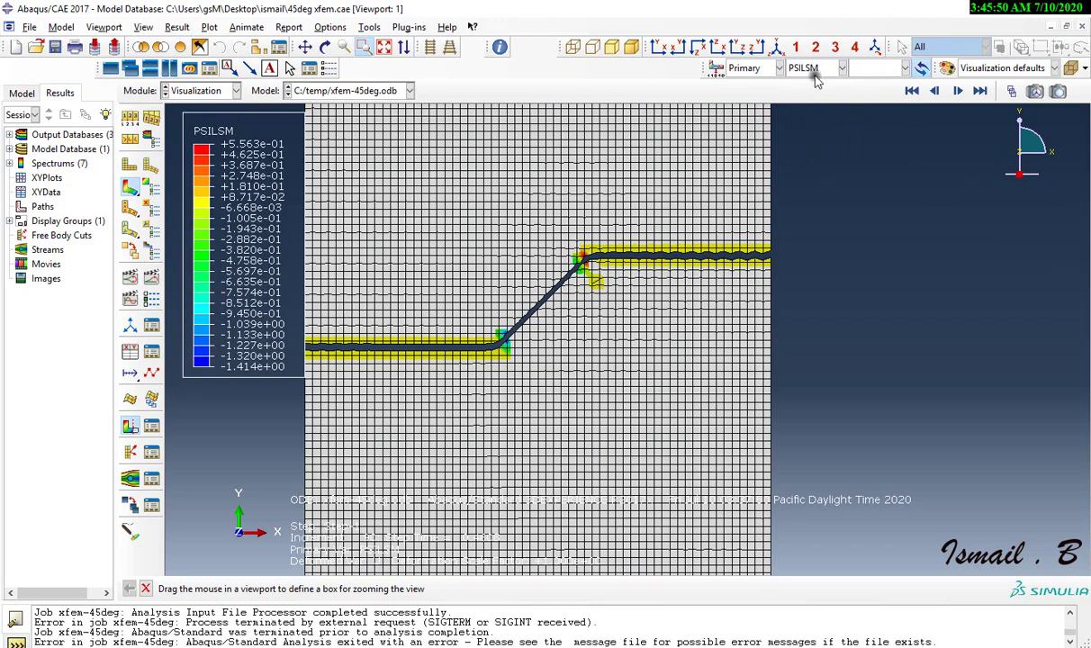
click(814, 68)
click(815, 99)
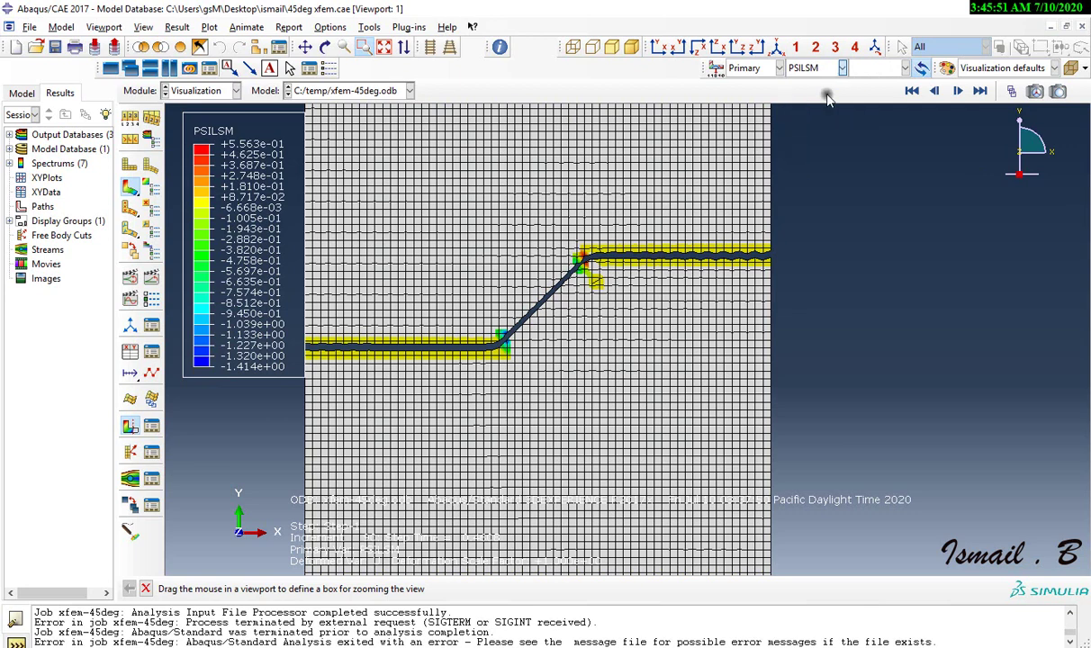
Play the PHILSM time-history animation, jump to its last frame, and replay it with the crack region enlarged
click(152, 277)
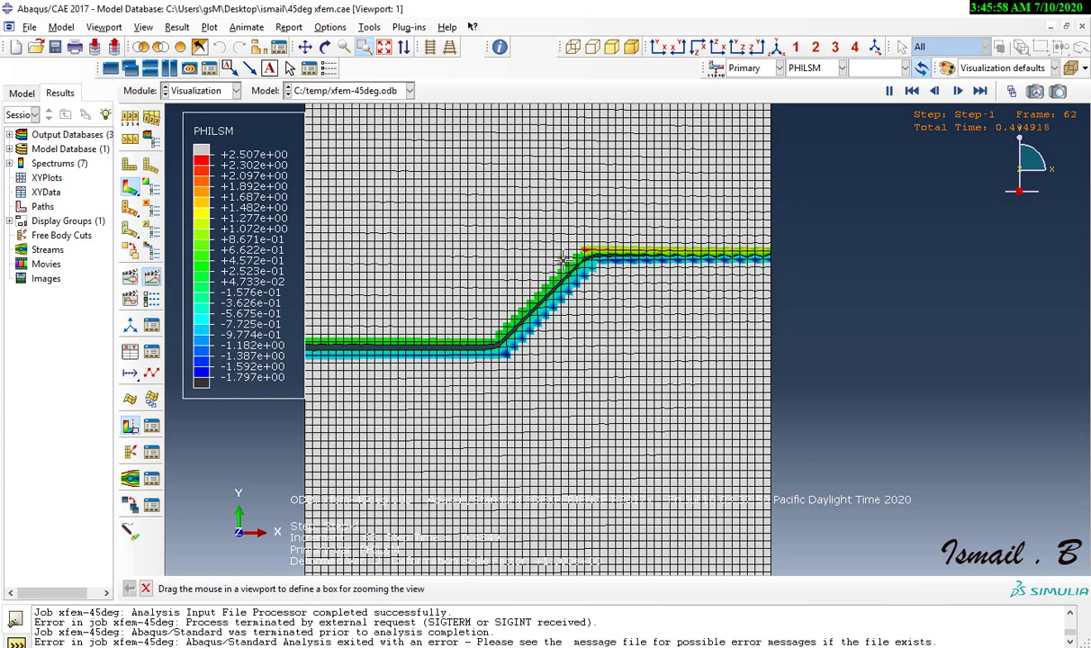
click(980, 90)
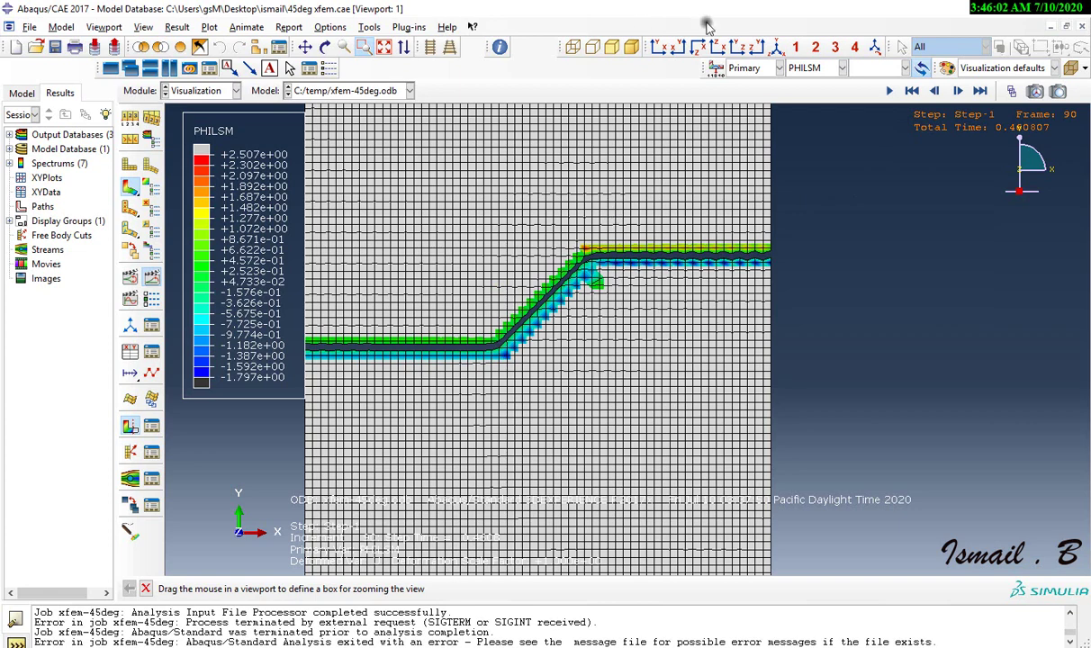
click(776, 48)
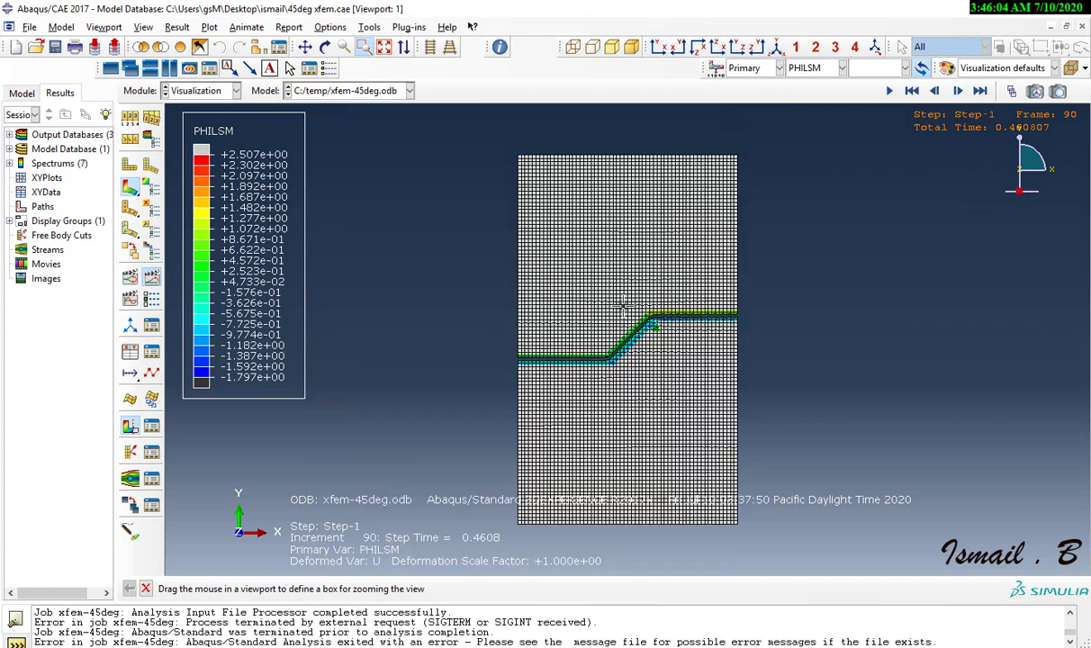
click(151, 276)
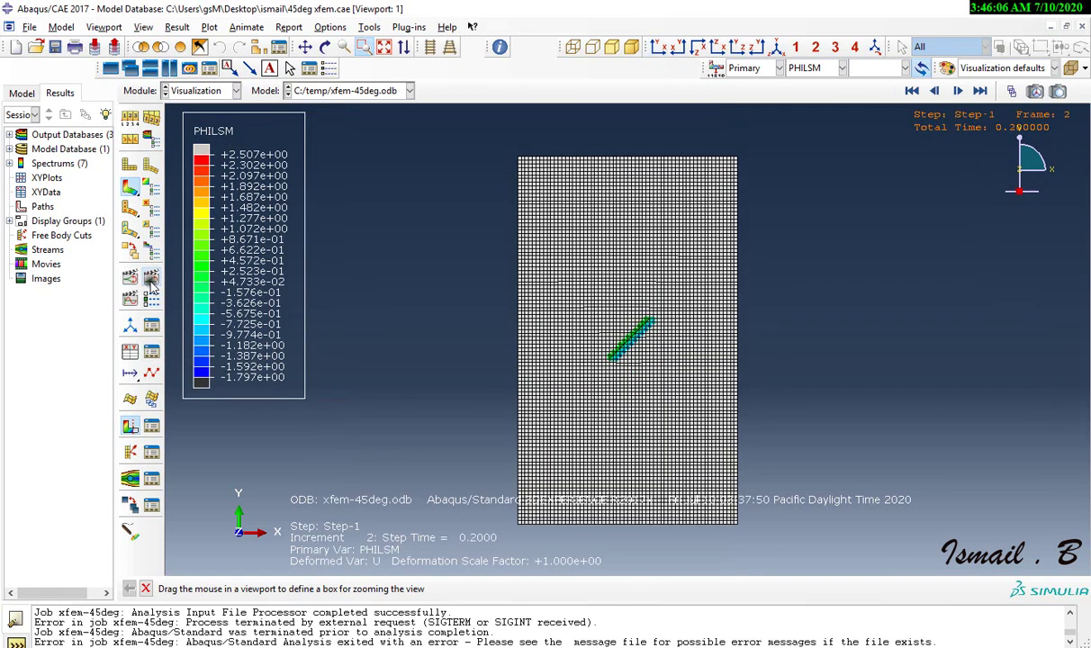
drag(415, 246, 918, 476)
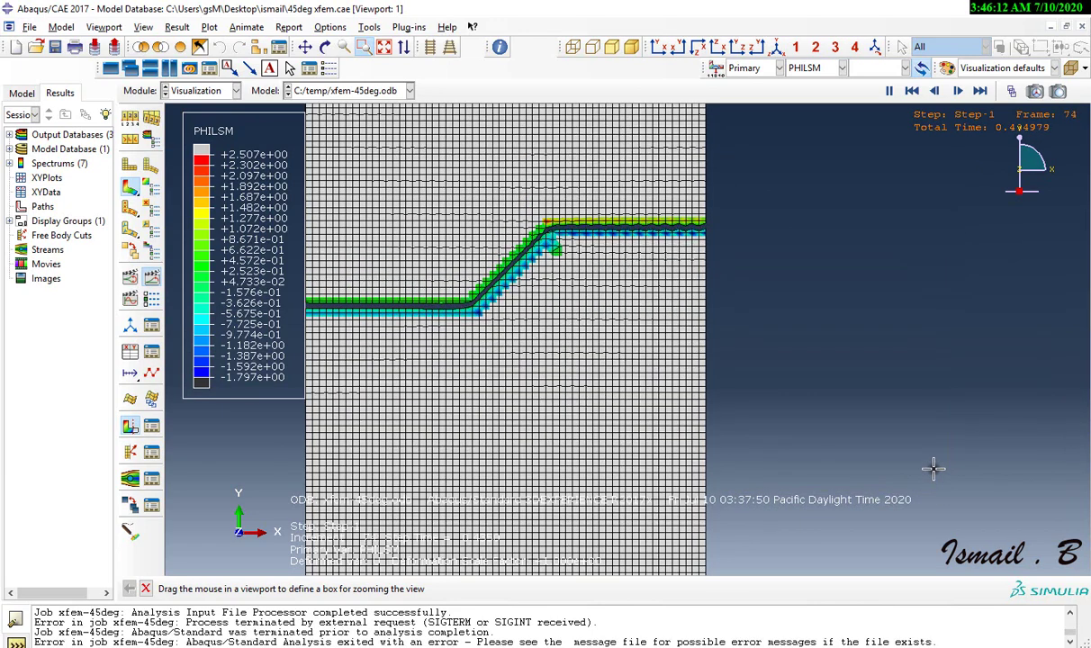
Display STATUSXFEM as the primary variable and slow the looping animation's frame rate to between medium and fast
click(843, 69)
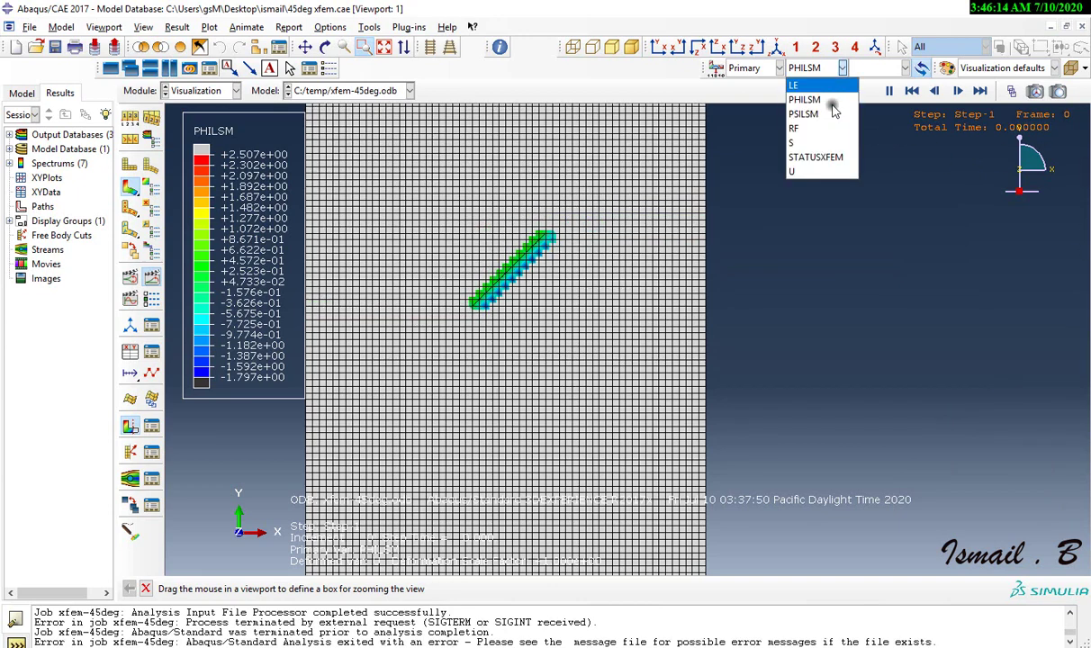
click(831, 149)
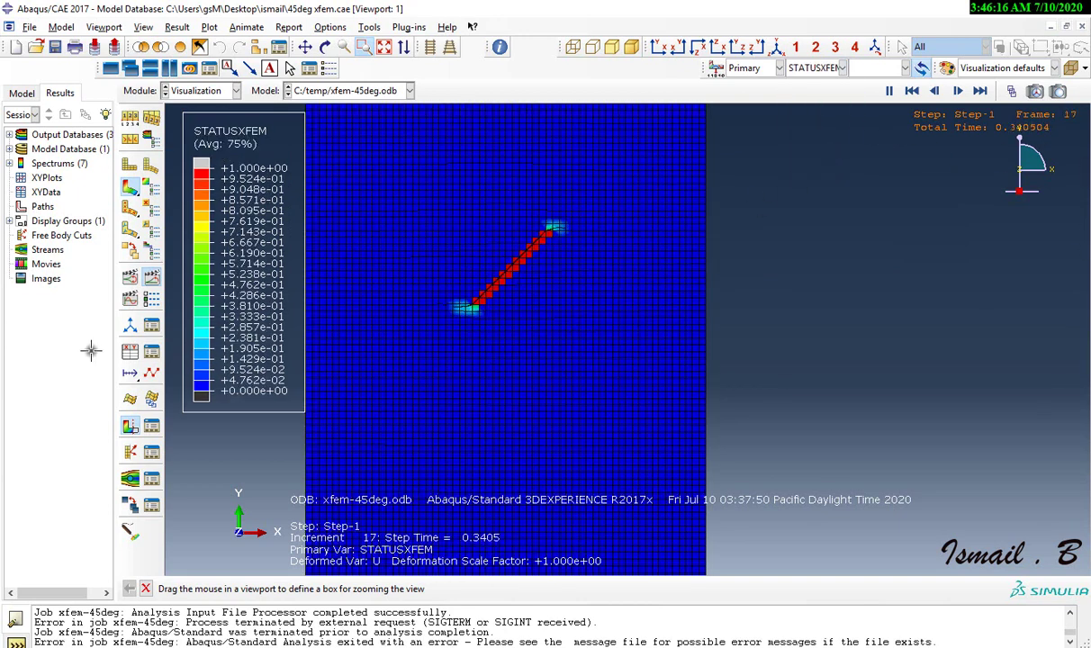
click(151, 299)
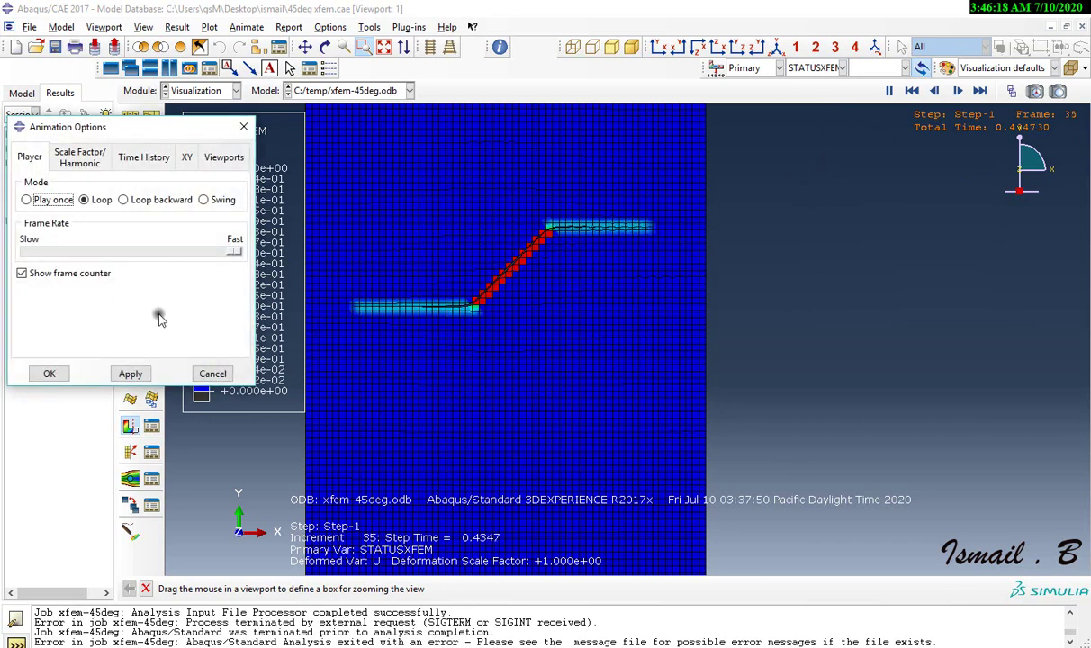
drag(232, 256, 158, 256)
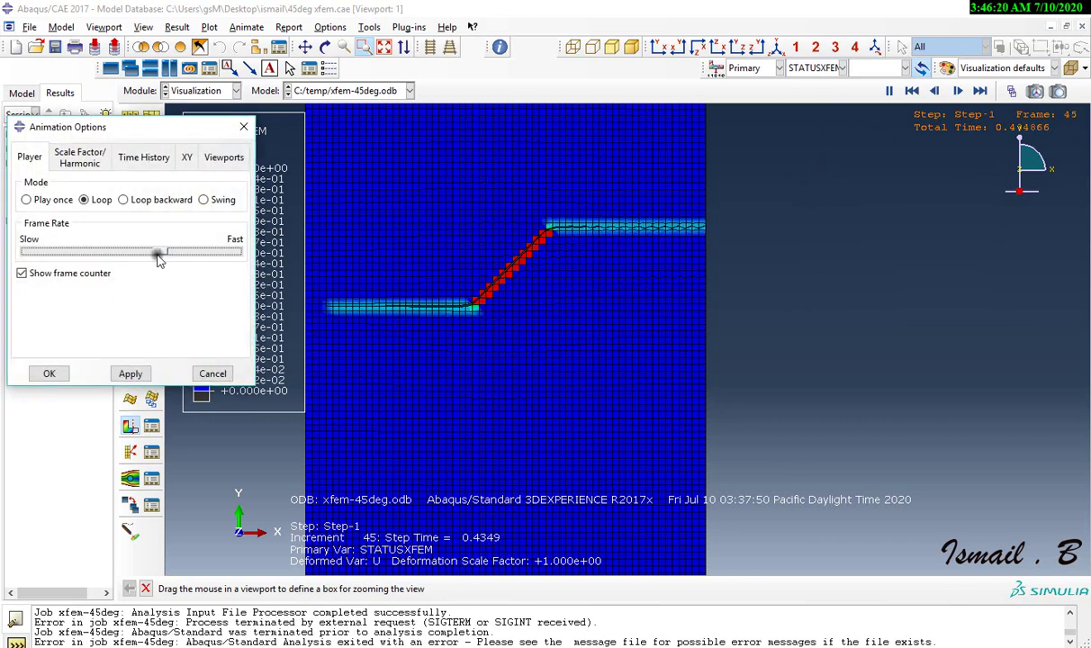
click(130, 373)
click(243, 126)
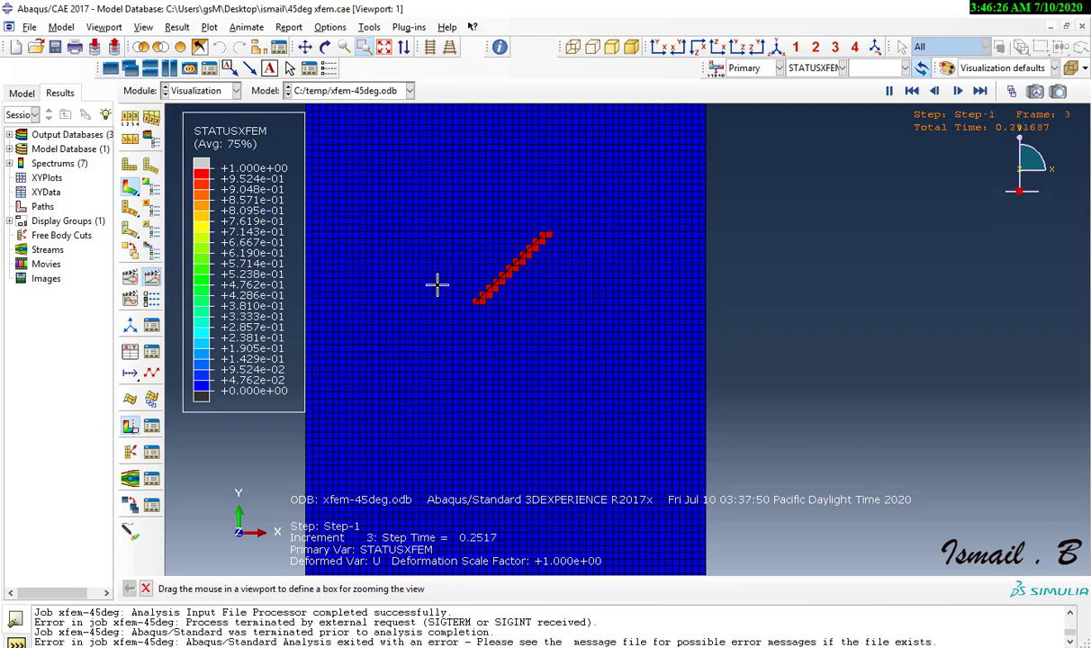
Examine the upper crack tip up close in the animated STATUSXFEM and PSILSM contours
drag(438, 285, 644, 289)
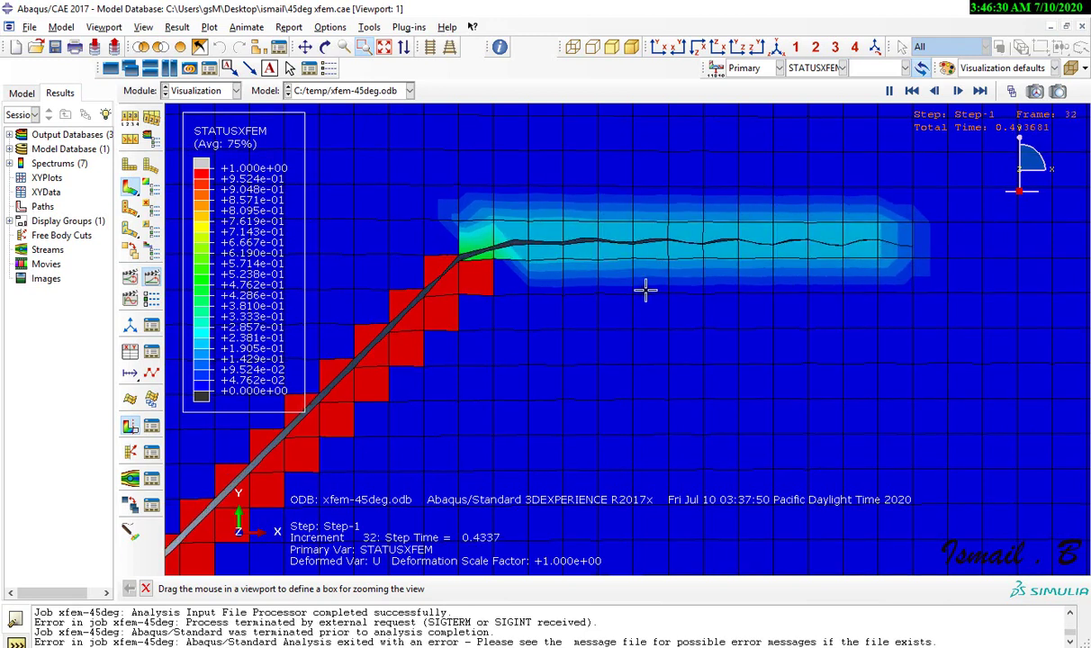
click(386, 49)
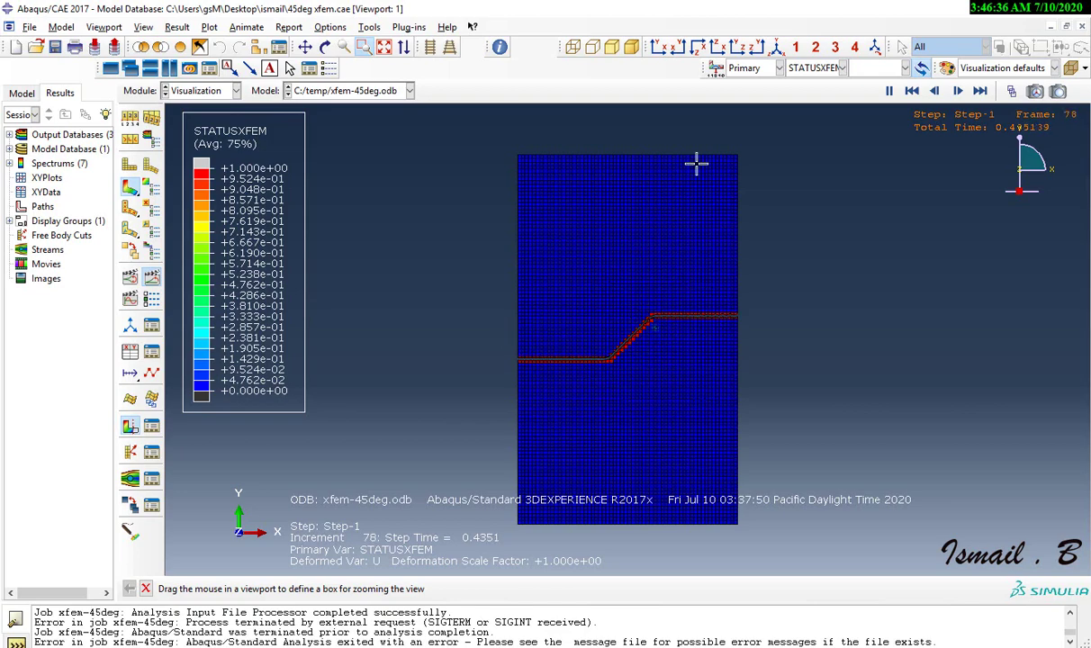
click(814, 67)
click(819, 117)
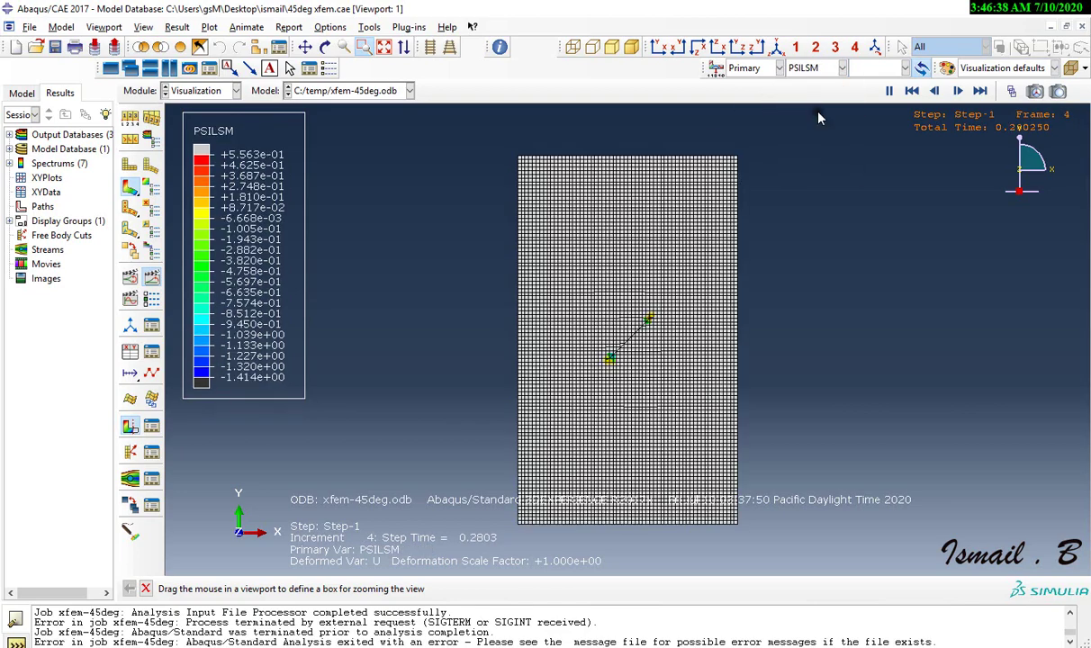
drag(548, 187, 815, 448)
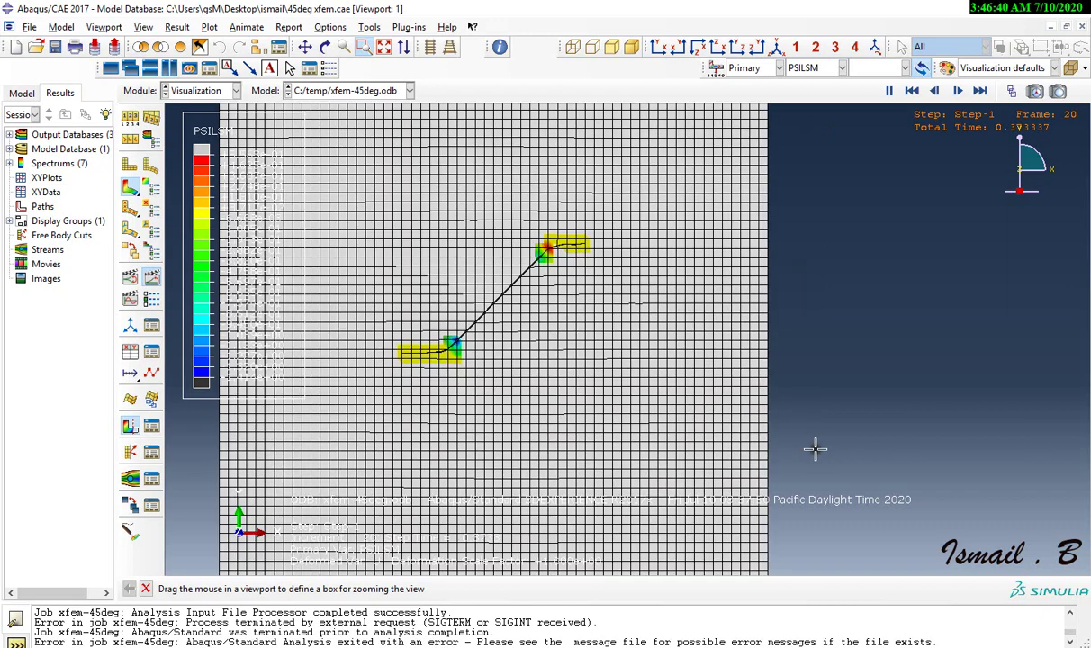
drag(511, 195, 759, 358)
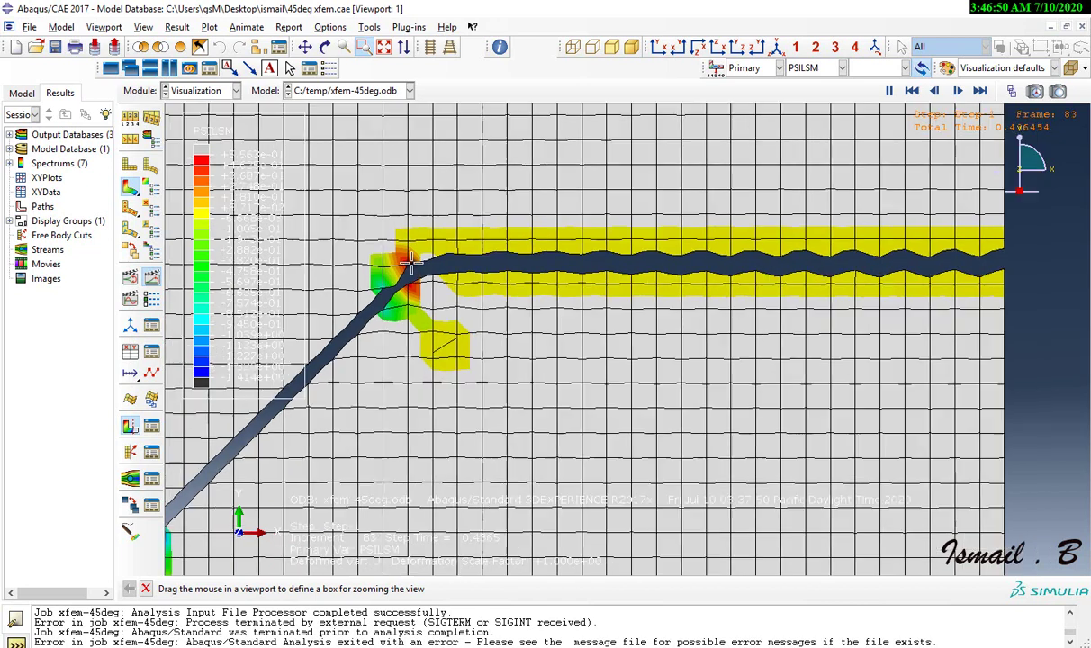
drag(373, 230, 446, 303)
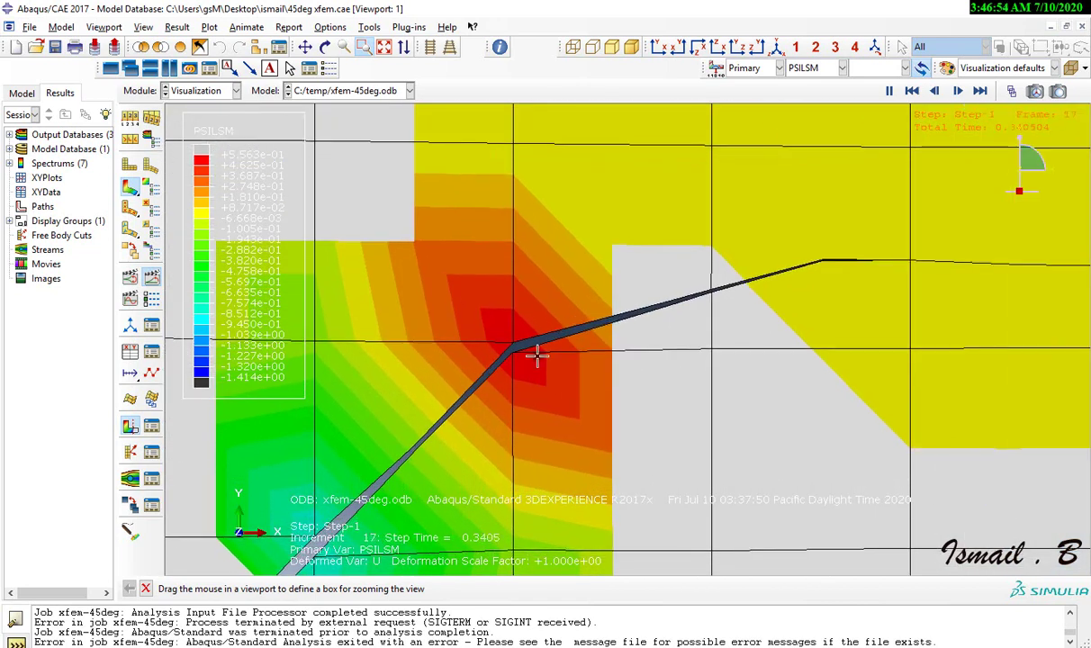
Compare the Mises stress S and logarithmic strain LE contours at the enlarged upper crack tip
click(819, 70)
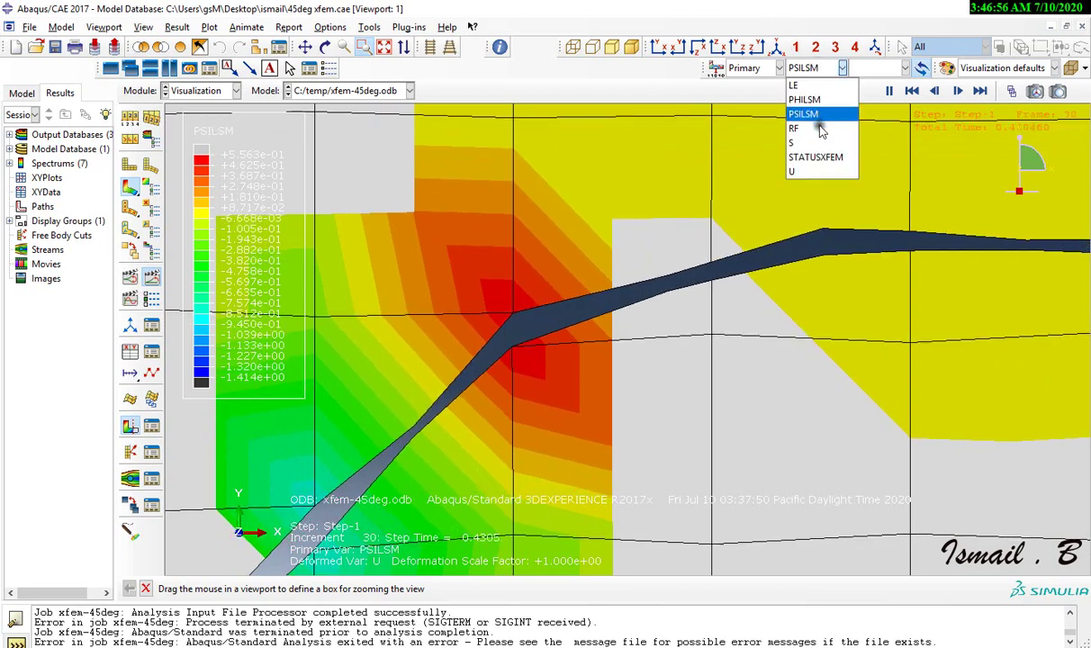
click(804, 90)
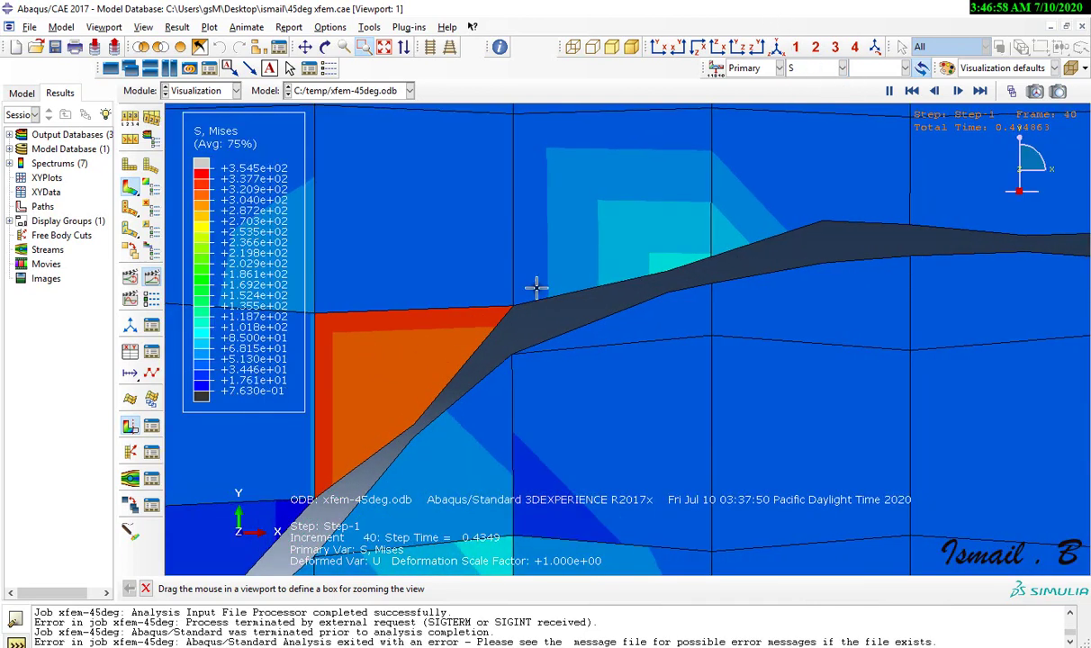
click(828, 69)
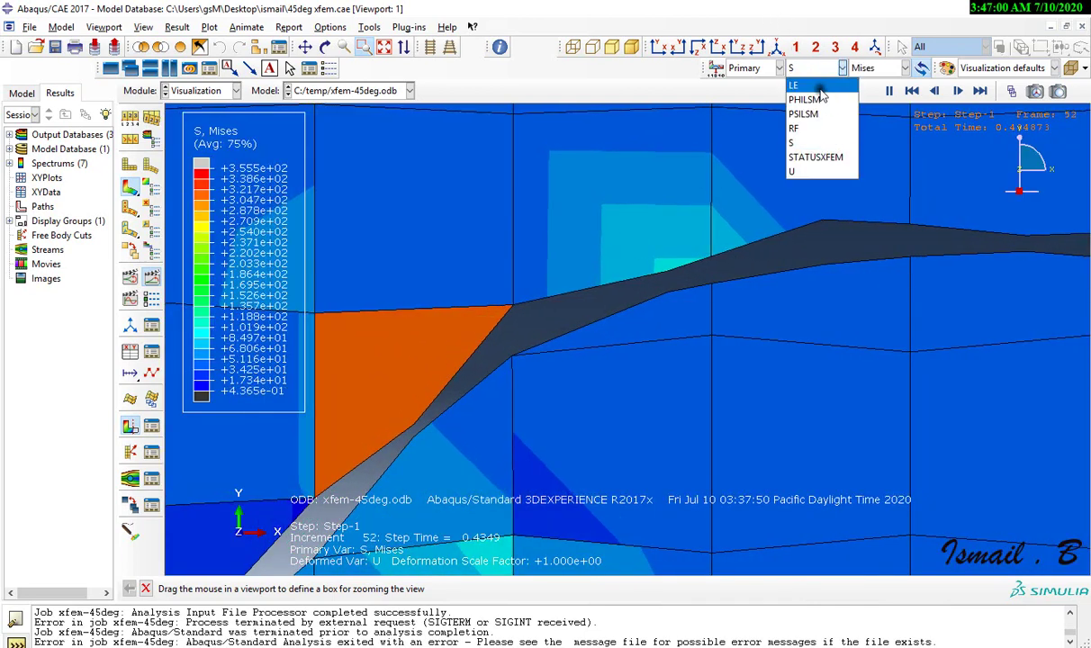
click(794, 85)
Return to the STATUSXFEM contours on the whole plate and replay the crack-growth time history
click(815, 68)
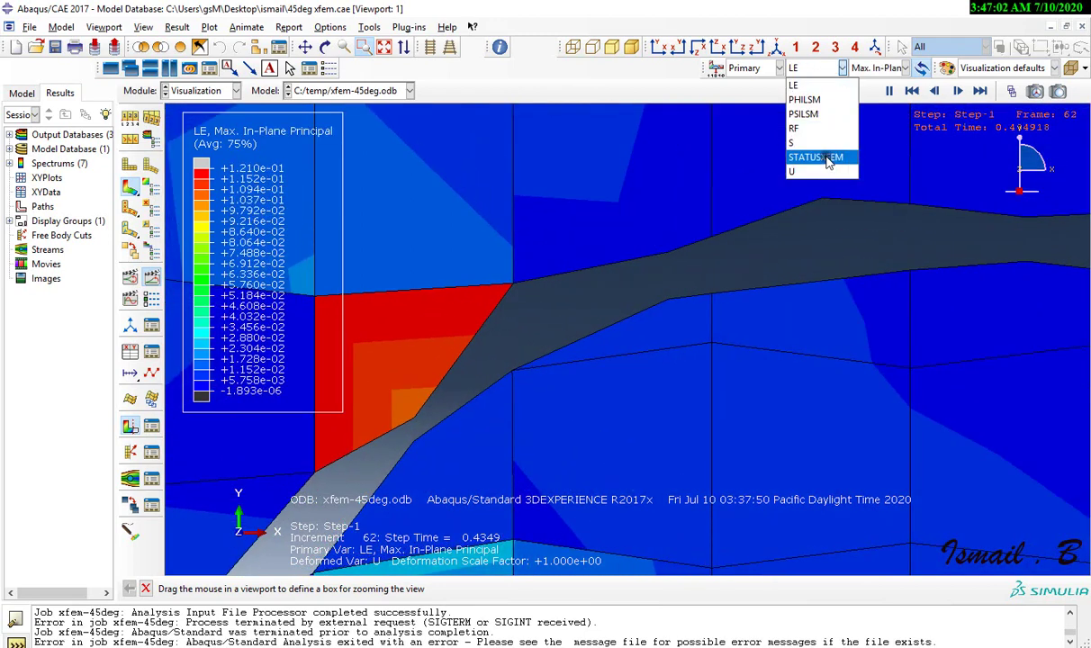
click(821, 158)
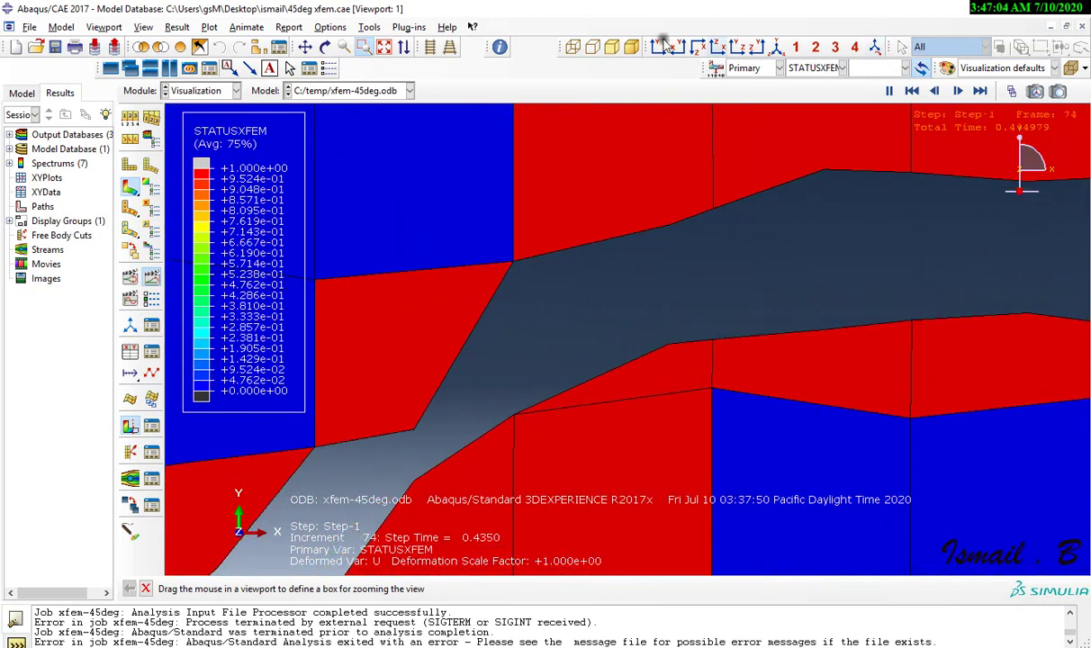
click(387, 49)
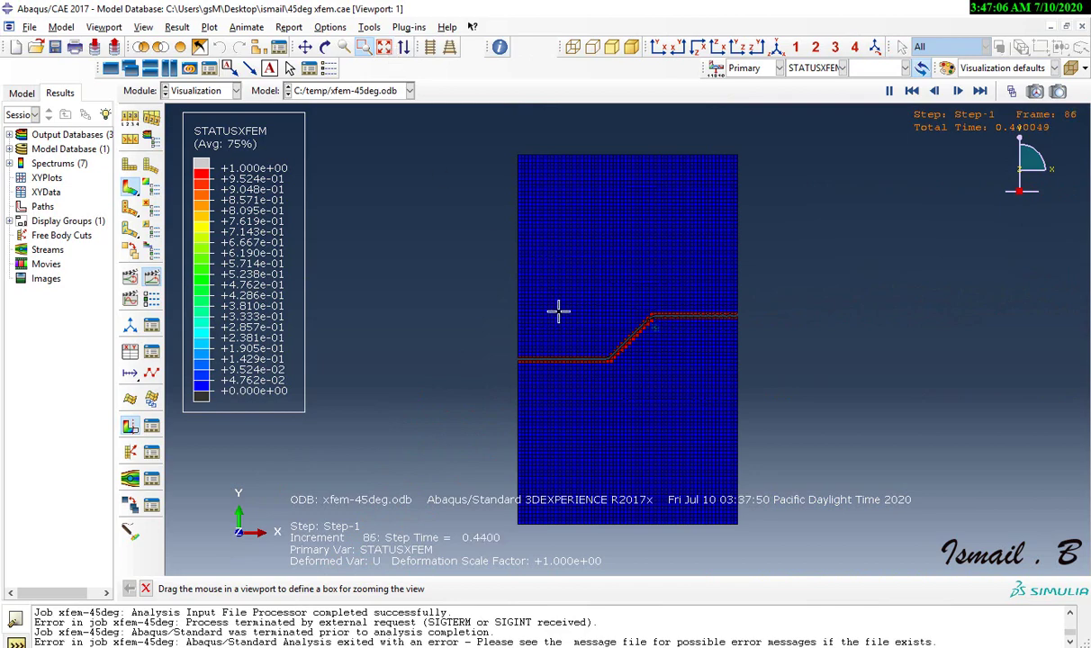
click(151, 279)
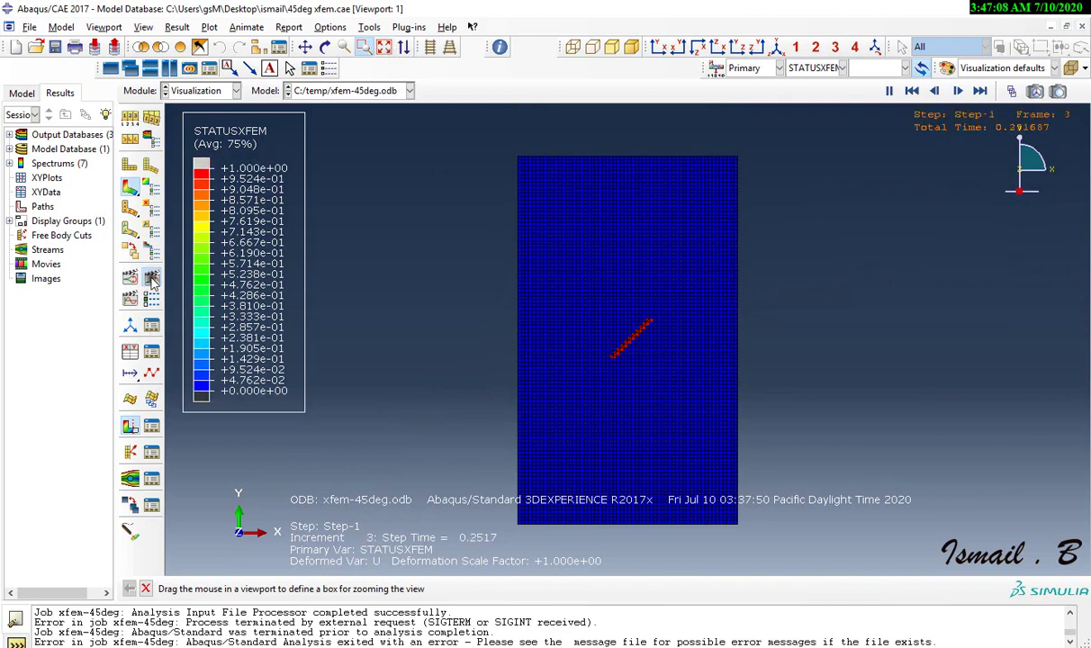
scroll(289, 614, down, 2)
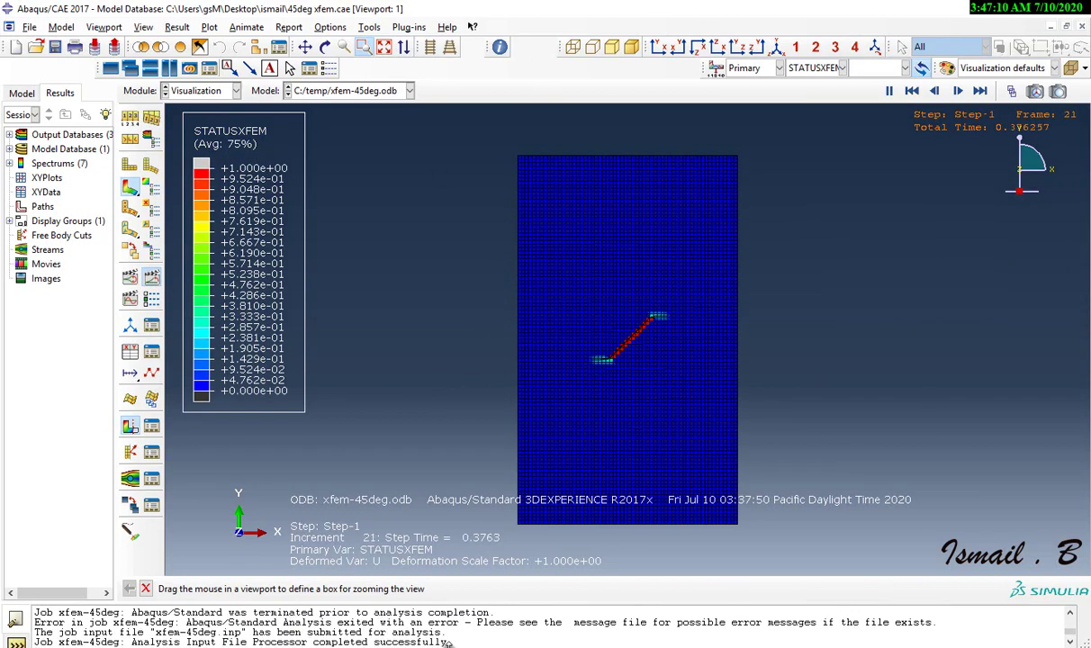